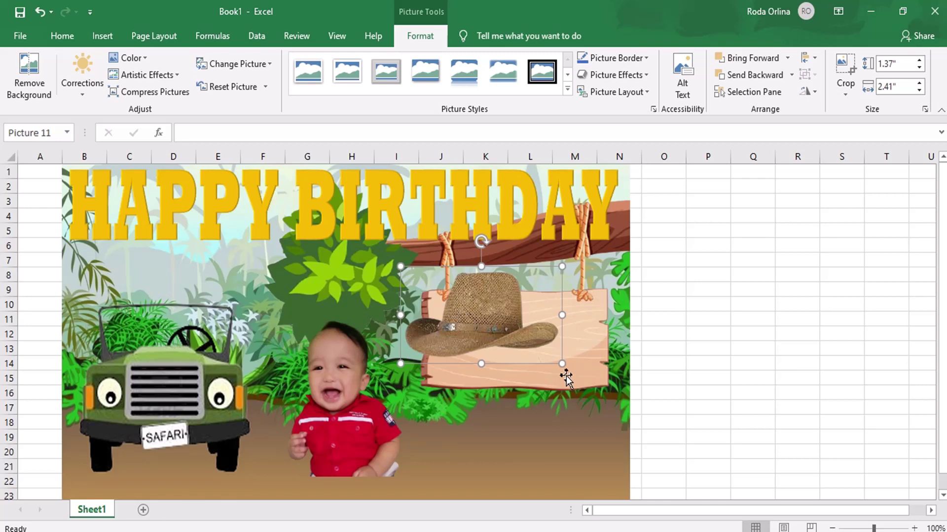
Shrink the hat picture and move it onto the baby's head.
{"action": "left_click_drag", "start_coordinate": [562, 363], "coordinate": [516, 336]}
{"action": "mouse_move", "coordinate": [476, 311]}
{"action": "left_mouse_down"}
{"action": "mouse_move", "coordinate": [358, 317]}
{"action": "mouse_move", "coordinate": [357, 333]}
{"action": "left_mouse_up"}
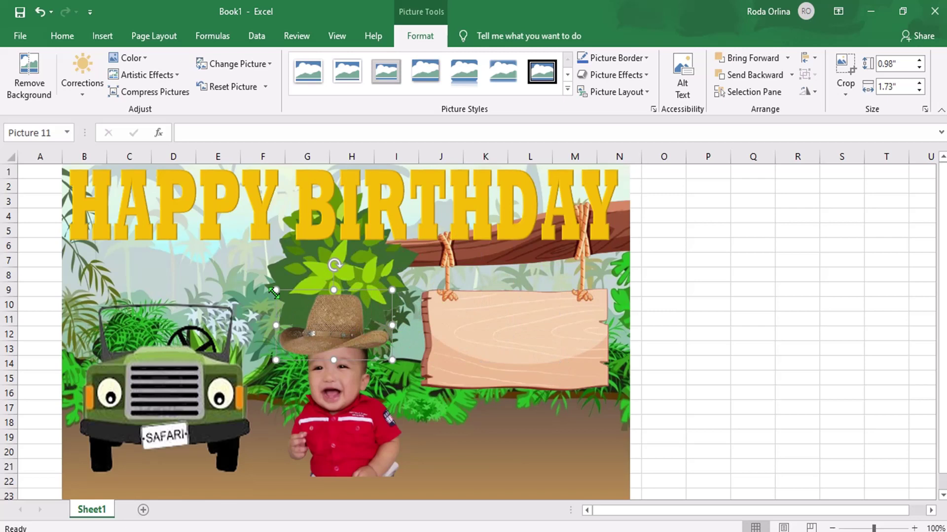
{"action": "left_click_drag", "start_coordinate": [274, 292], "coordinate": [281, 295]}
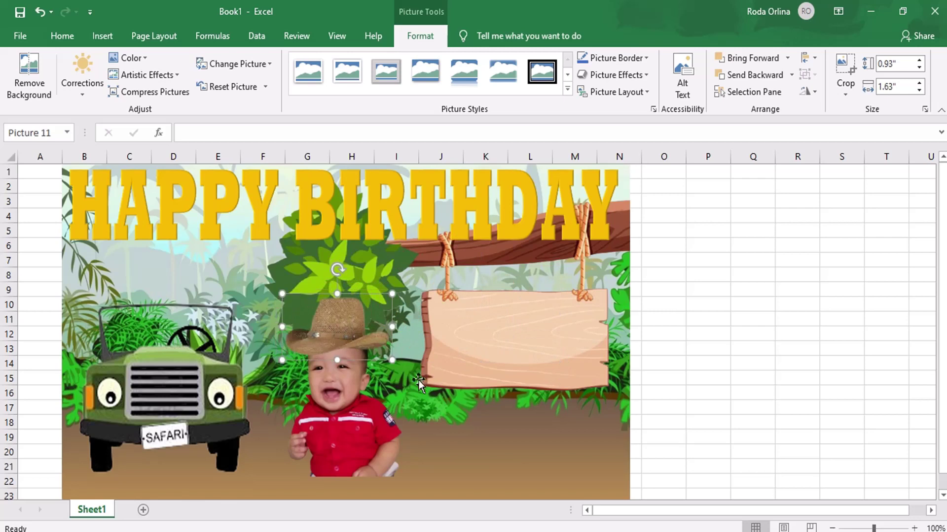
Select the baby and hat pictures together and group them.
{"action": "left_click", "coordinate": [345, 409]}
{"action": "left_click", "coordinate": [344, 332], "text": "ctrl"}
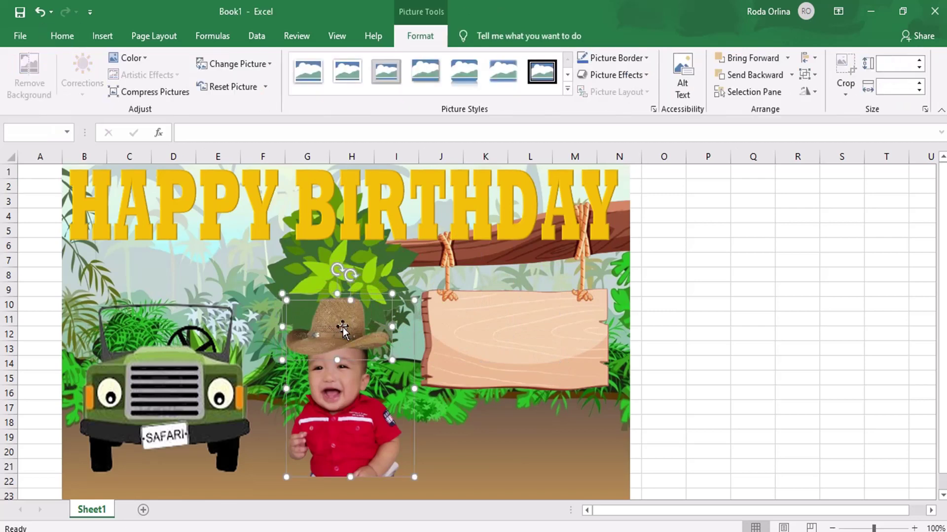
{"action": "right_click", "coordinate": [344, 332]}
{"action": "left_click", "coordinate": [488, 190]}
Shift the jeep right, set the baby-and-hat group in it, and adjust the layering.
{"action": "left_click_drag", "start_coordinate": [163, 394], "coordinate": [231, 399]}
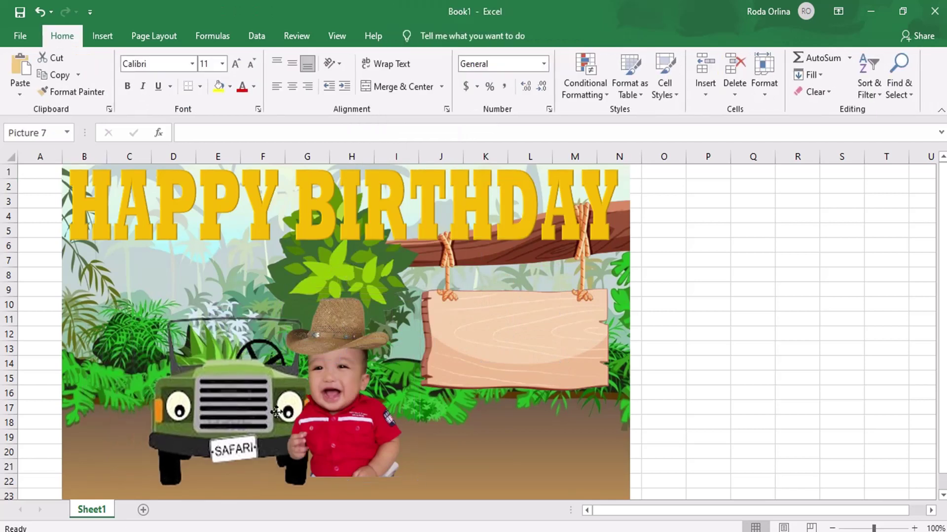
{"action": "left_click_drag", "start_coordinate": [349, 414], "coordinate": [253, 374]}
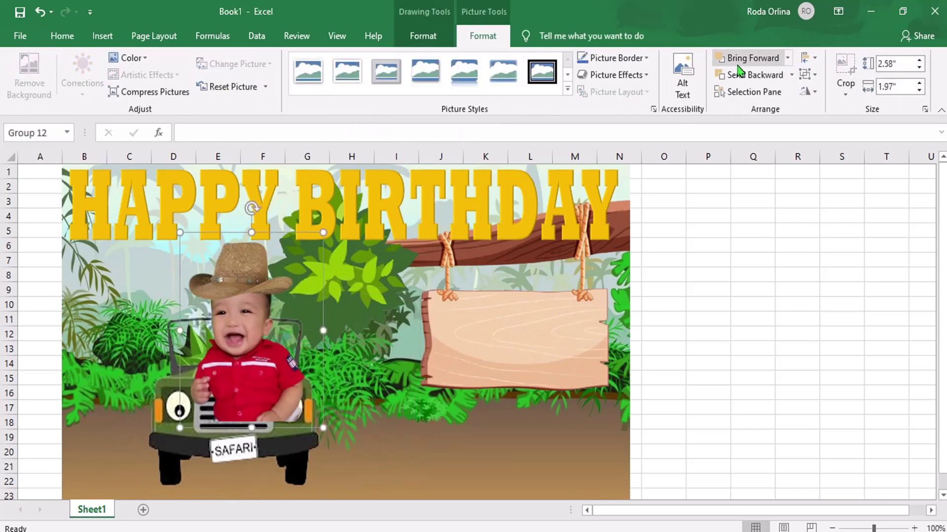
{"action": "left_click", "coordinate": [735, 77]}
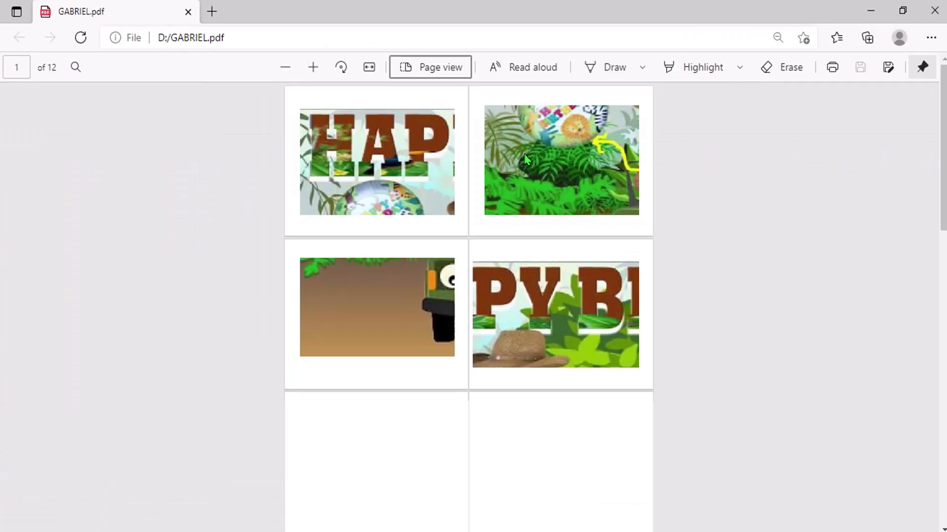
Page down through the 12-page tarpaulin PDF, back up to page 1, then return to the workbook.
{"action": "scroll", "coordinate": [577, 427], "scroll_direction": "down", "scroll_amount": 6}
{"action": "scroll", "coordinate": [580, 427], "scroll_direction": "down", "scroll_amount": 4}
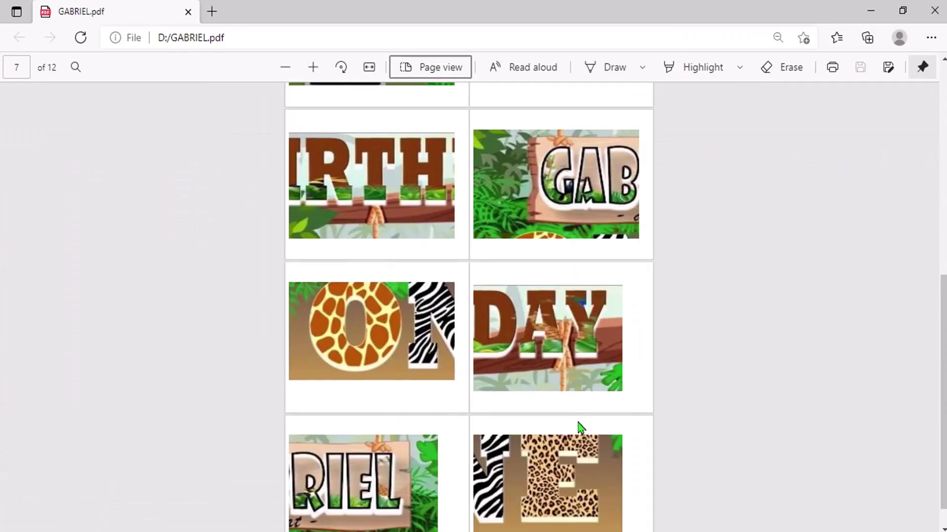
{"action": "scroll", "coordinate": [577, 467], "scroll_direction": "up", "scroll_amount": 2}
{"action": "scroll", "coordinate": [578, 468], "scroll_direction": "up", "scroll_amount": 3}
{"action": "scroll", "coordinate": [578, 467], "scroll_direction": "up", "scroll_amount": 3}
{"action": "scroll", "coordinate": [578, 468], "scroll_direction": "up", "scroll_amount": 3}
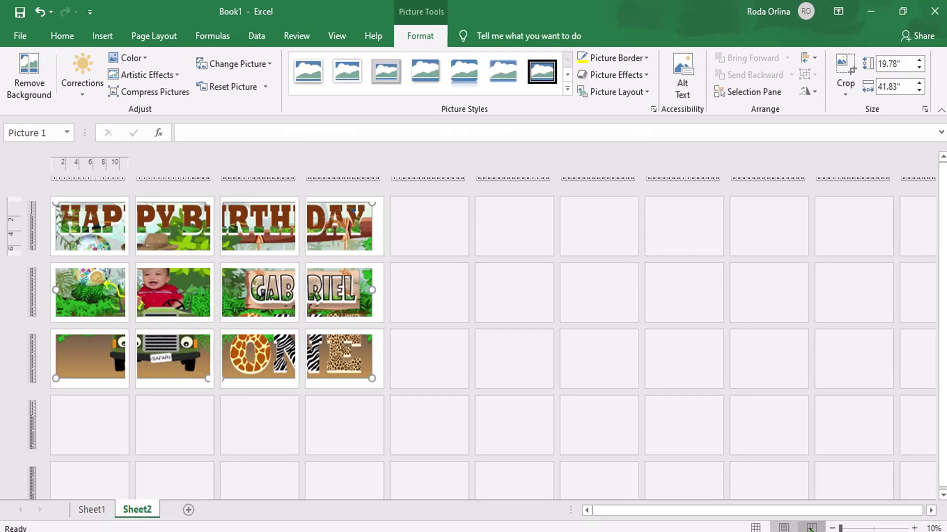
{"action": "left_click", "coordinate": [811, 528]}
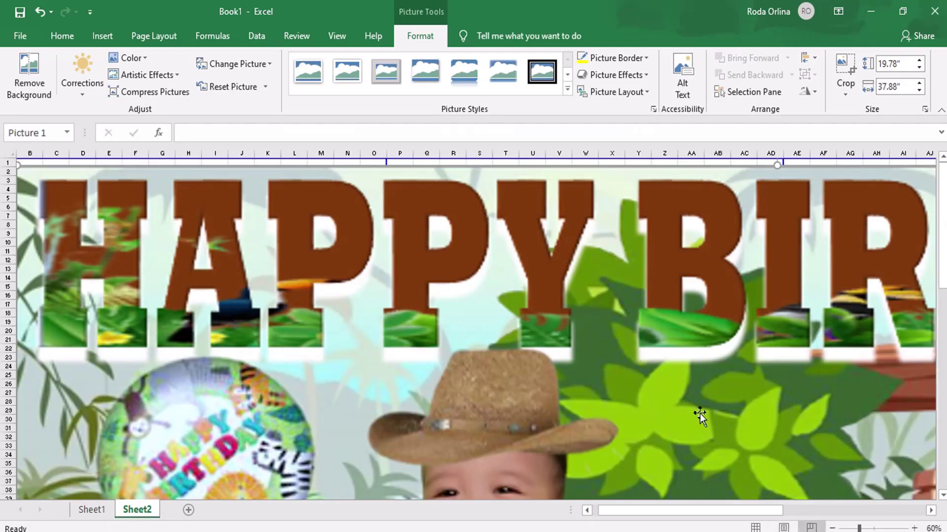
Zoom Sheet2 out to 20% so the entire enlarged tarpaulin fits on screen.
{"action": "left_click", "coordinate": [832, 528]}
{"action": "left_click", "coordinate": [832, 528]}
{"action": "left_click", "coordinate": [832, 528]}
{"action": "left_click", "coordinate": [832, 528]}
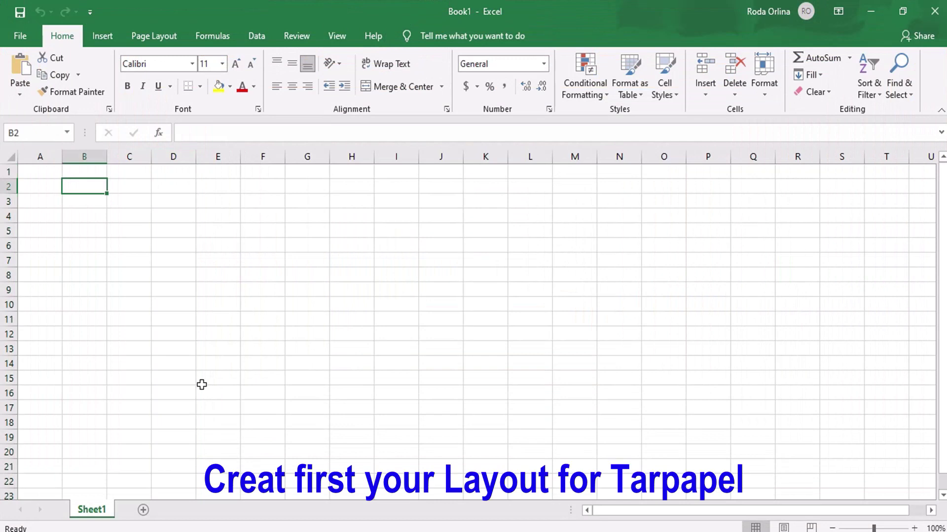
Insert the jungle background image from this device onto the blank sheet.
{"action": "left_click", "coordinate": [98, 39]}
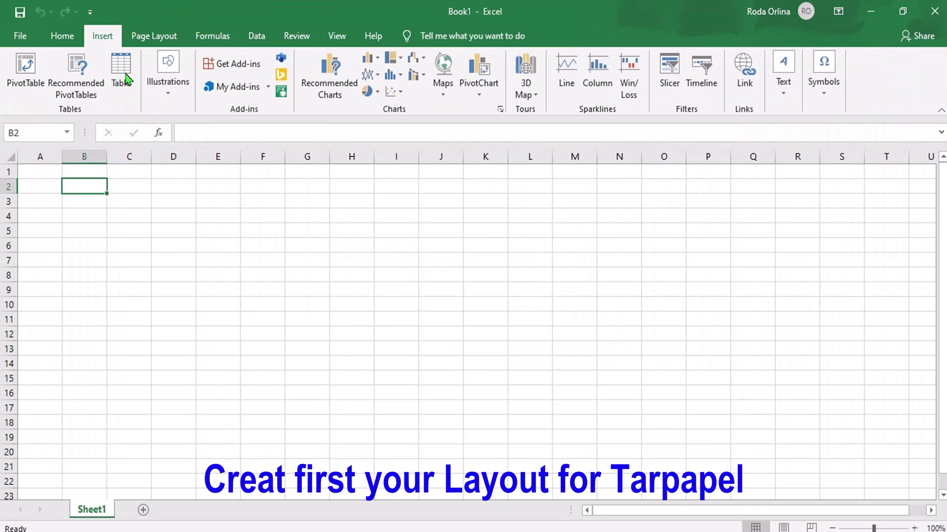
{"action": "left_click", "coordinate": [171, 98]}
{"action": "left_click", "coordinate": [170, 128]}
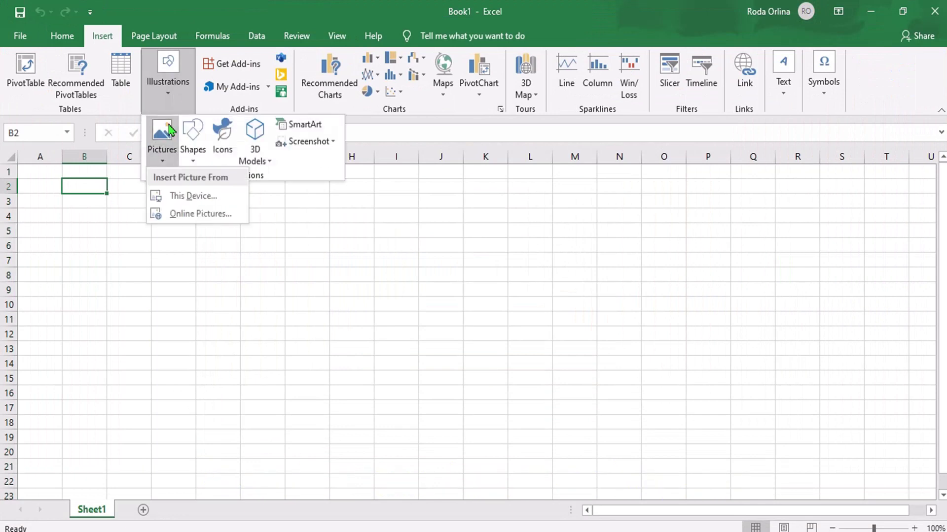
{"action": "left_click", "coordinate": [191, 196]}
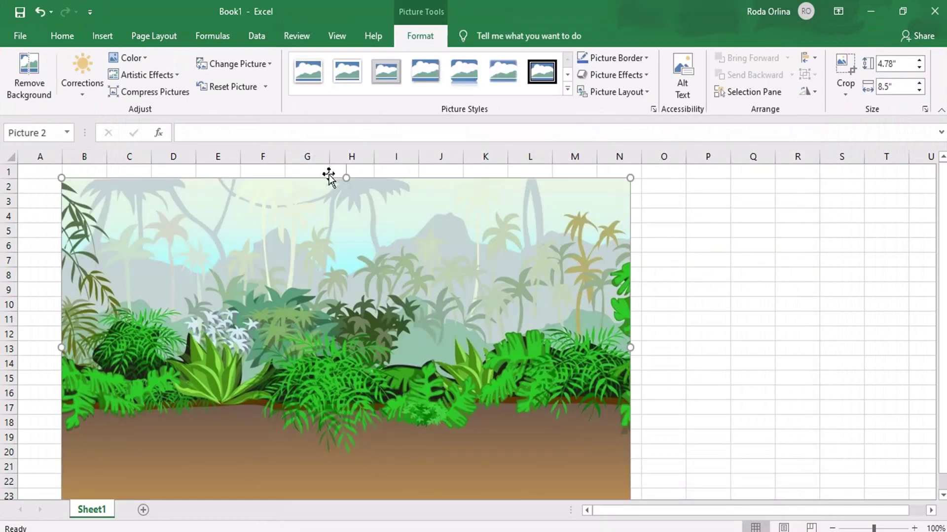
Stretch the jungle background's top edge up to row 1.
{"action": "left_click_drag", "start_coordinate": [345, 178], "coordinate": [344, 164]}
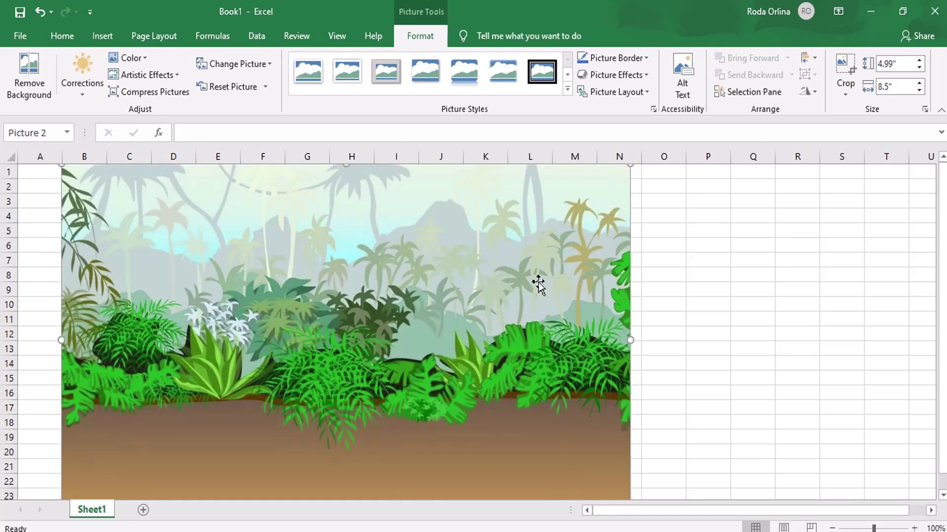
{"action": "key", "text": "Escape"}
{"action": "left_click", "coordinate": [101, 37]}
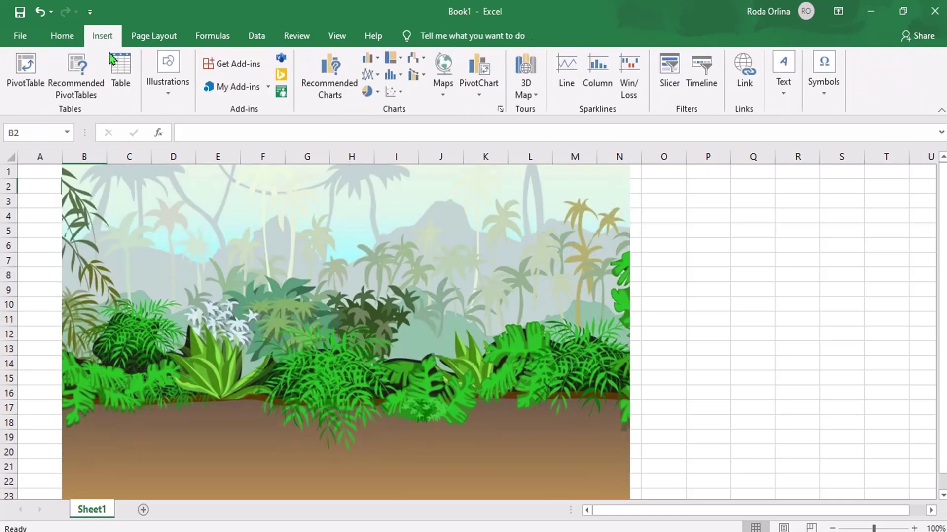
Insert the saf1.1 signboard picture and move it to the middle of the jungle.
{"action": "left_click", "coordinate": [167, 74]}
{"action": "left_click", "coordinate": [162, 138]}
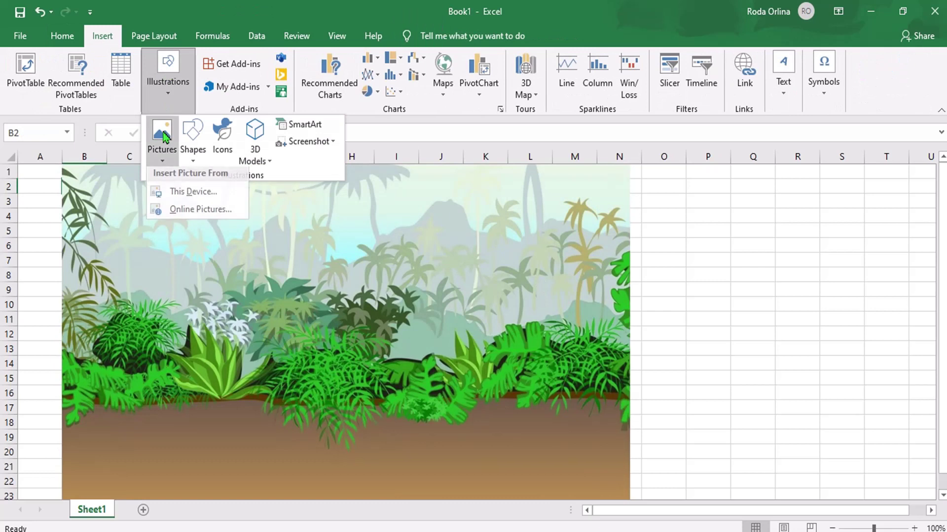
{"action": "left_click", "coordinate": [170, 193]}
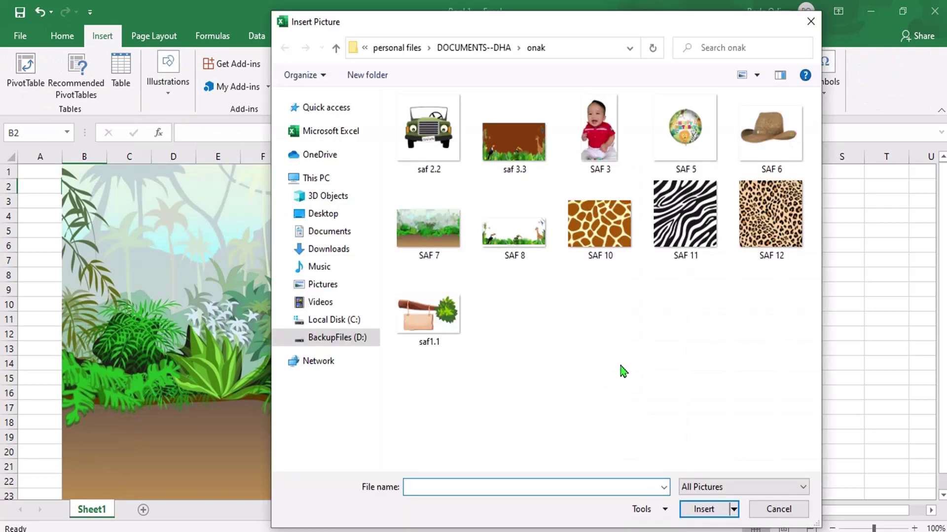
{"action": "double_click", "coordinate": [446, 328]}
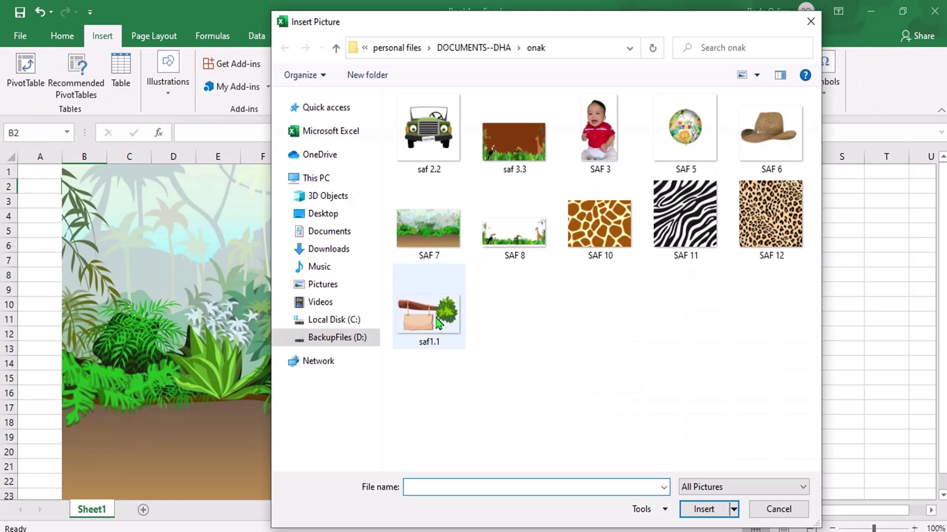
{"action": "left_click_drag", "start_coordinate": [124, 220], "coordinate": [447, 294]}
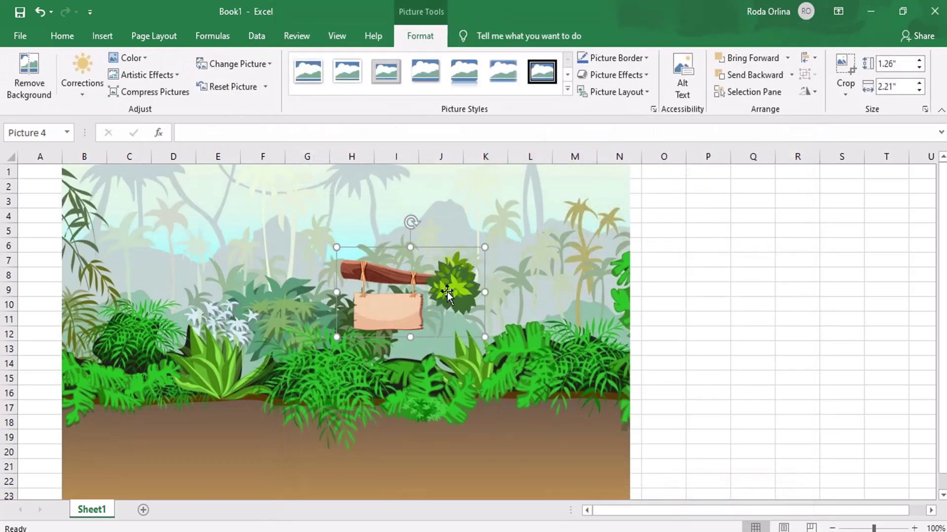
Flip the signboard horizontally, enlarge it to about 2.8 by 4.92 inches, and shift it over columns E–L.
{"action": "left_click", "coordinate": [808, 93]}
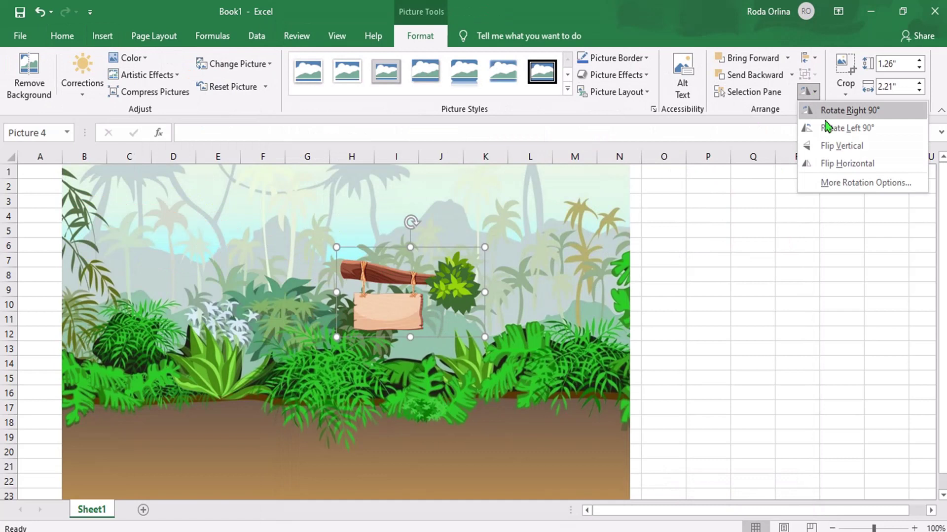
{"action": "left_click", "coordinate": [838, 164]}
{"action": "left_click_drag", "start_coordinate": [484, 340], "coordinate": [665, 446]}
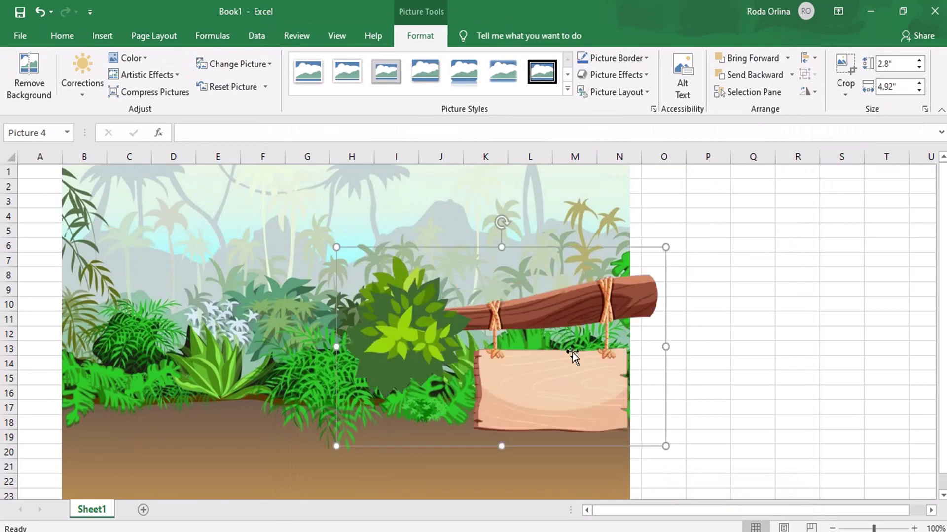
{"action": "left_click_drag", "start_coordinate": [543, 312], "coordinate": [427, 310]}
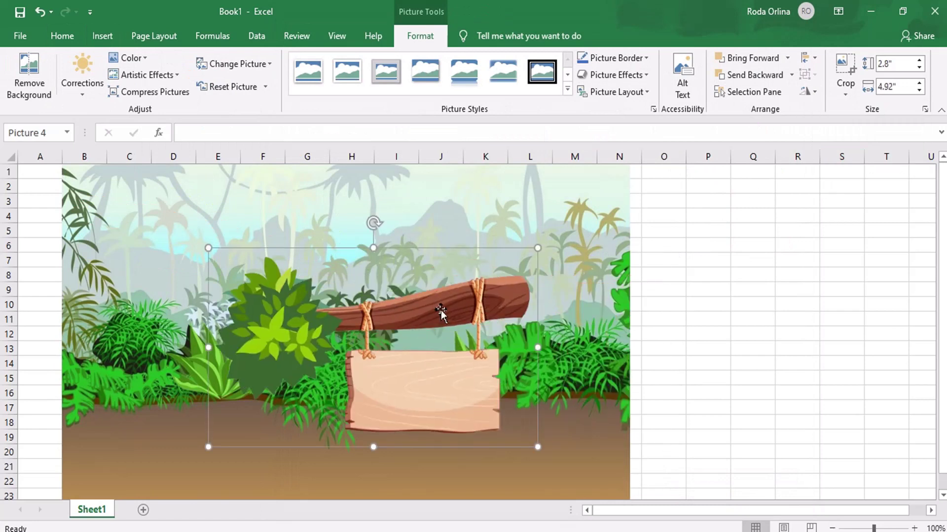
Crop the log's right end off the signboard.
{"action": "left_click", "coordinate": [845, 74]}
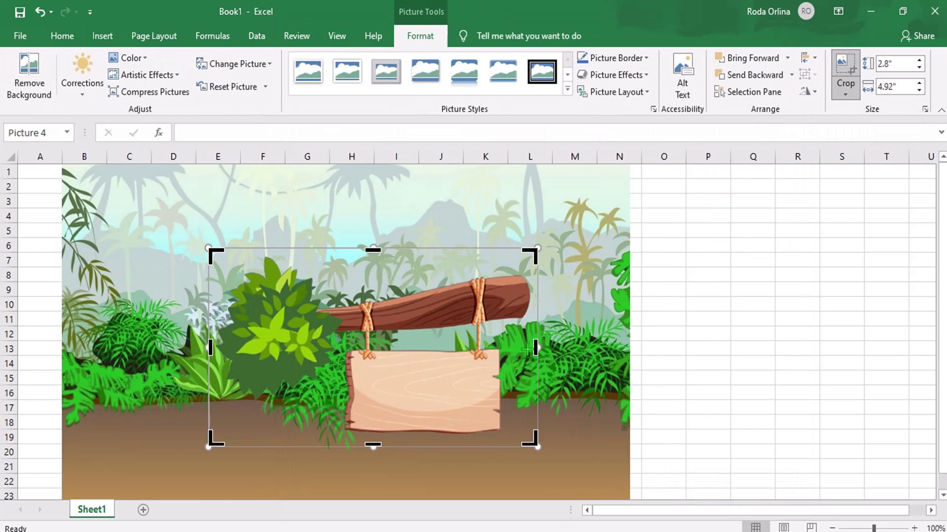
{"action": "left_click_drag", "start_coordinate": [528, 349], "coordinate": [518, 353]}
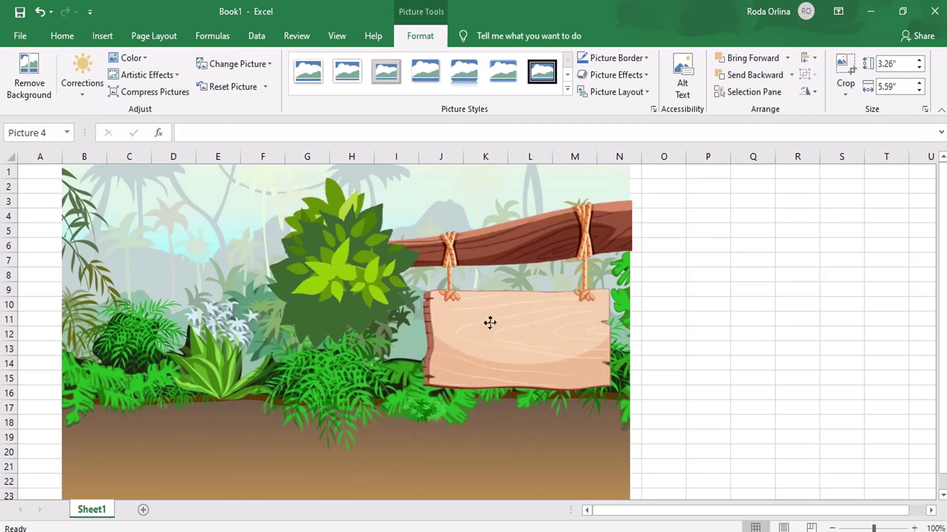
{"action": "left_click", "coordinate": [490, 324]}
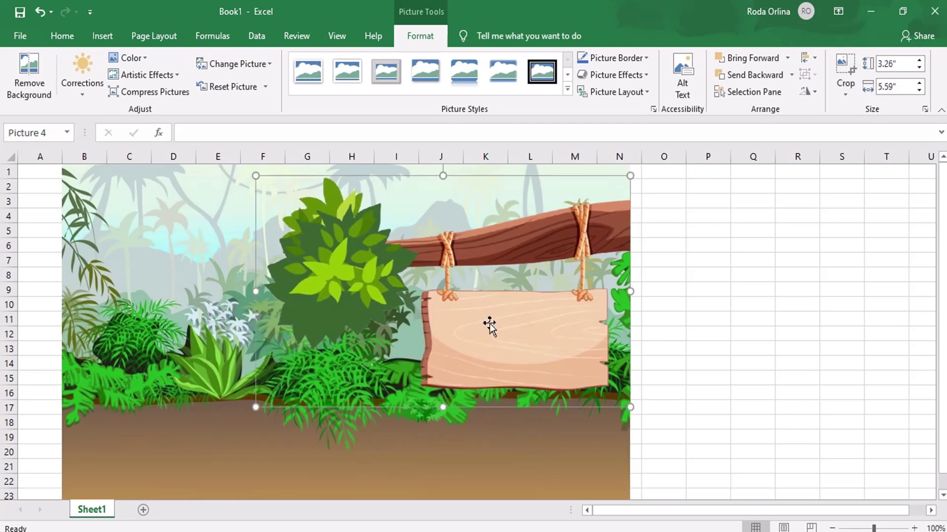
{"action": "key", "text": "Escape"}
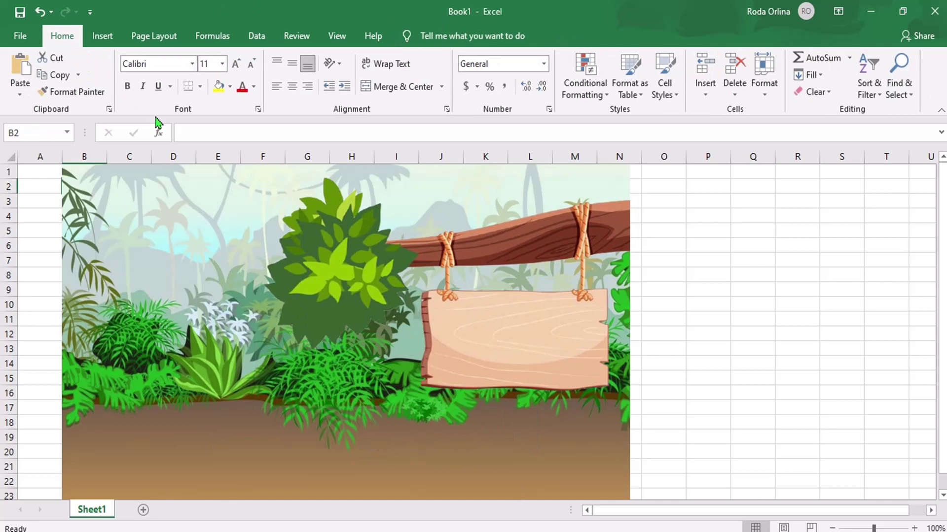
Add 'HAPPY BIRTHDAY' as WordArt and move it to the top of the jungle image.
{"action": "left_click", "coordinate": [109, 42]}
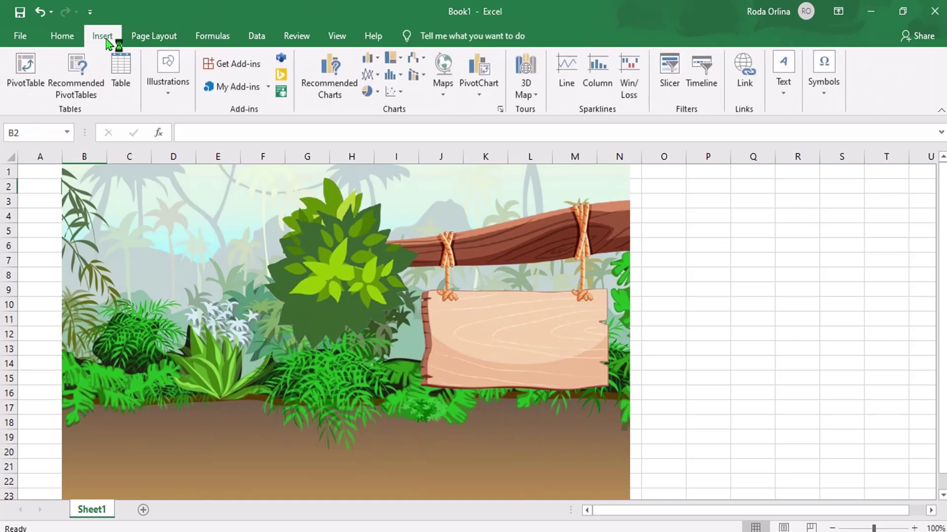
{"action": "left_click", "coordinate": [783, 67]}
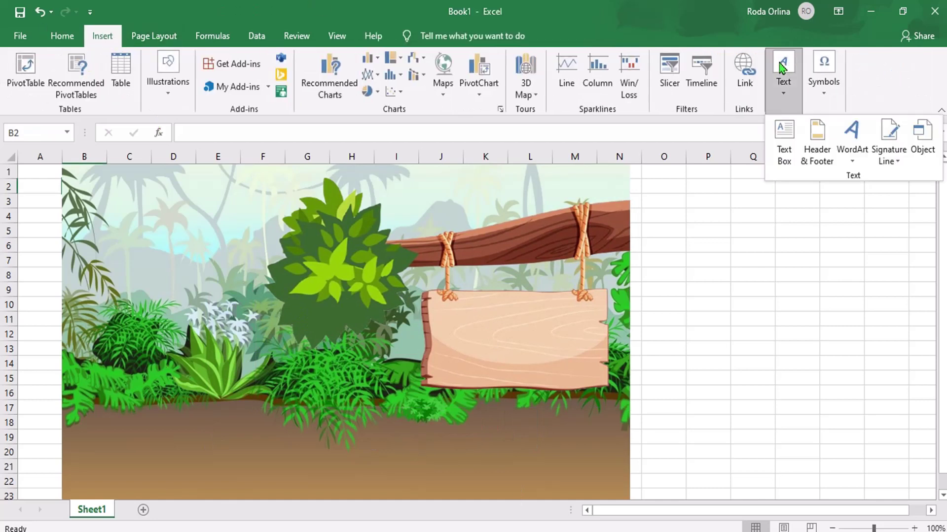
{"action": "left_click", "coordinate": [852, 140]}
{"action": "left_click", "coordinate": [912, 190]}
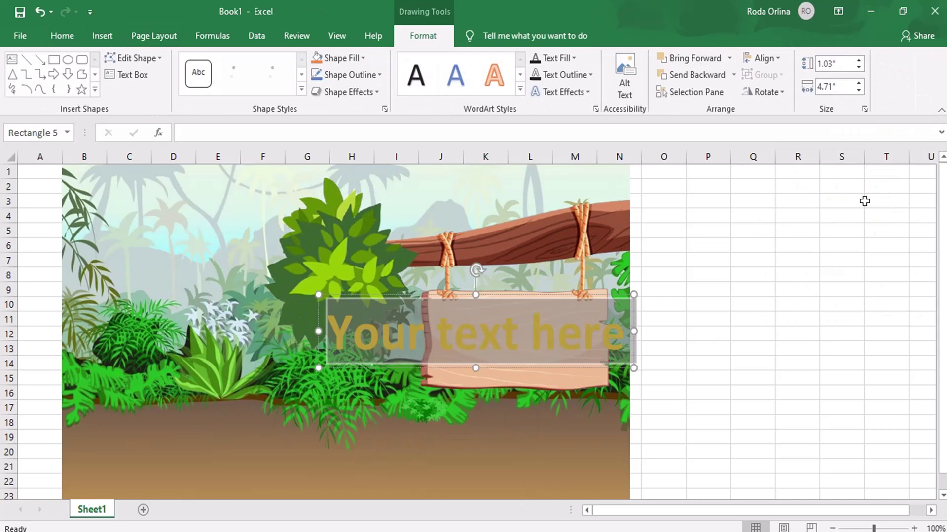
{"action": "type", "text": "HAPPY BIRTHDAY"}
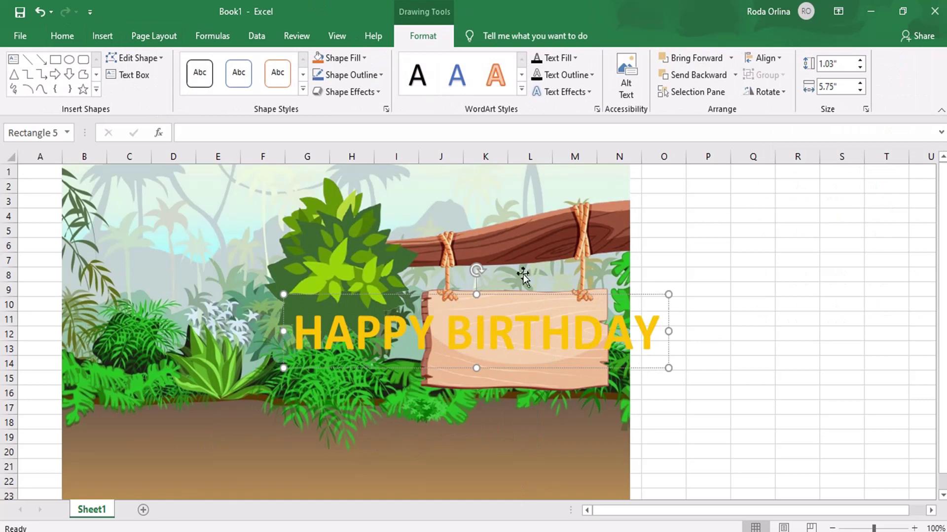
{"action": "left_click_drag", "start_coordinate": [490, 295], "coordinate": [338, 169]}
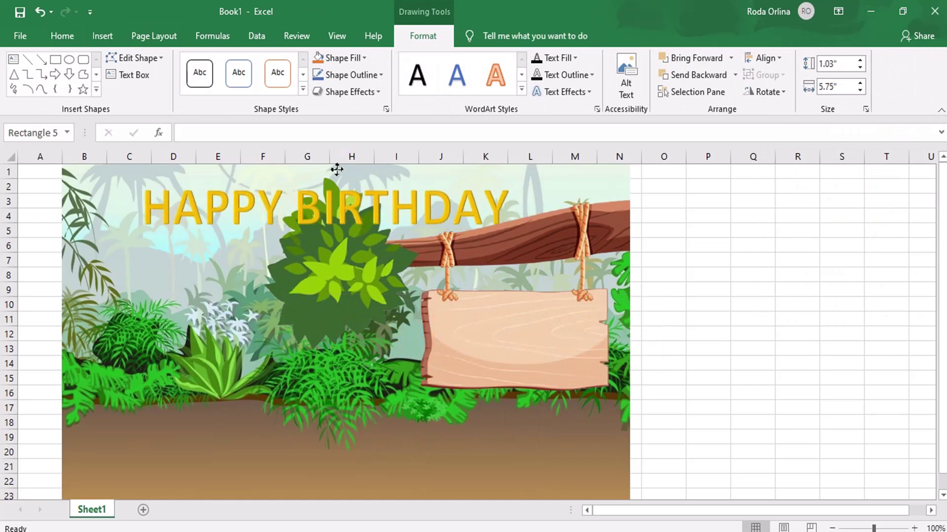
Apply a Transform warp effect to the title and widen its box across the banner.
{"action": "left_click", "coordinate": [62, 36]}
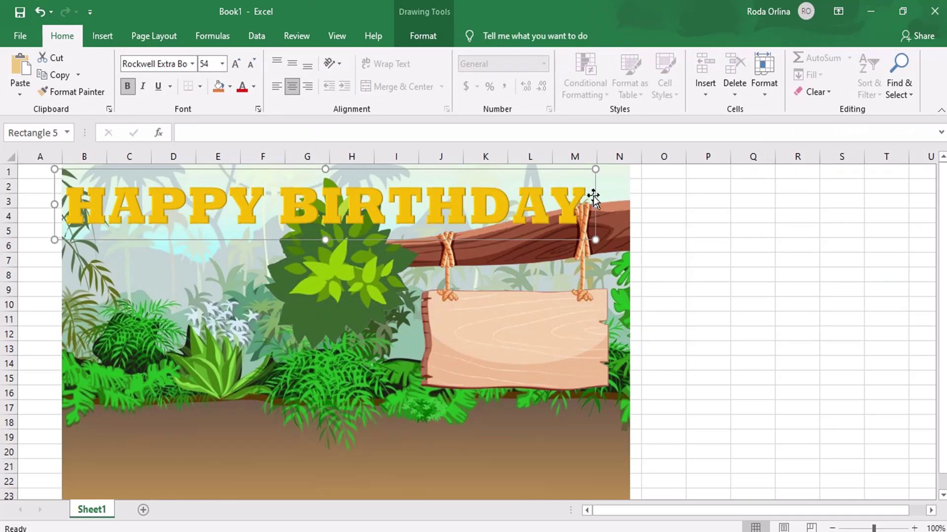
{"action": "left_click", "coordinate": [423, 36]}
{"action": "left_click", "coordinate": [581, 91]}
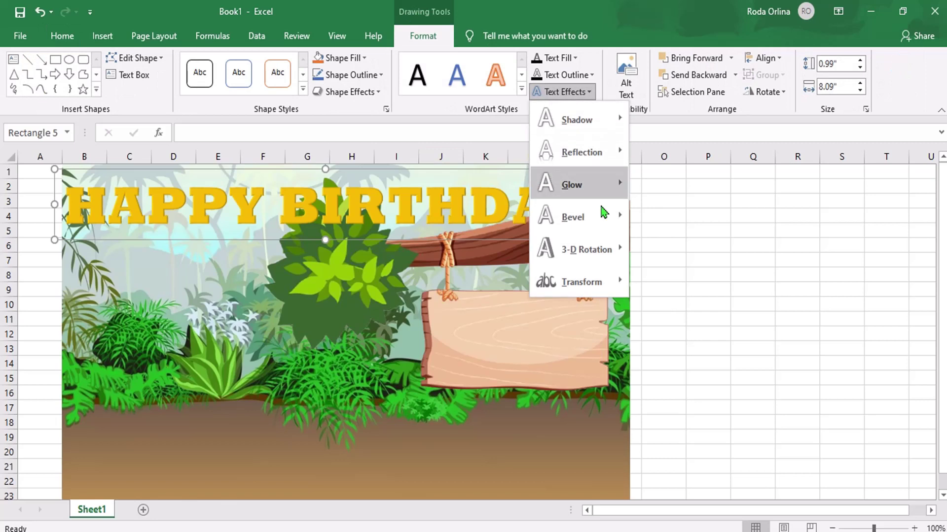
{"action": "mouse_move", "coordinate": [582, 282]}
{"action": "left_click", "coordinate": [646, 298]}
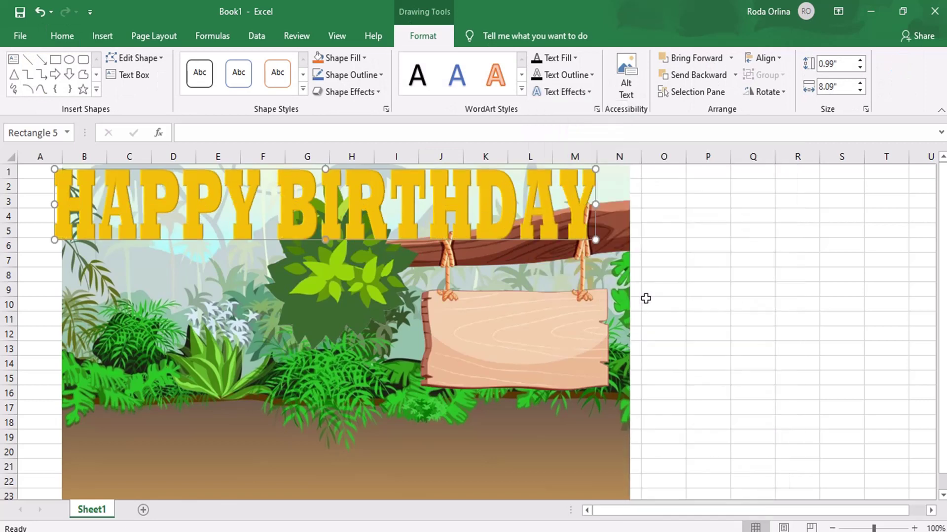
{"action": "left_click_drag", "start_coordinate": [595, 204], "coordinate": [618, 204]}
{"action": "left_click_drag", "start_coordinate": [55, 204], "coordinate": [69, 206]}
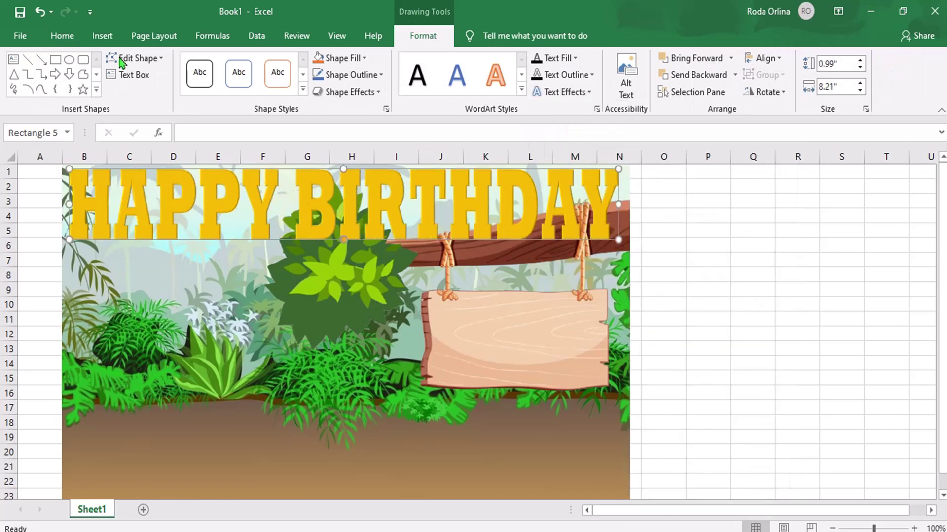
{"action": "key", "text": "Escape"}
{"action": "left_click", "coordinate": [102, 36]}
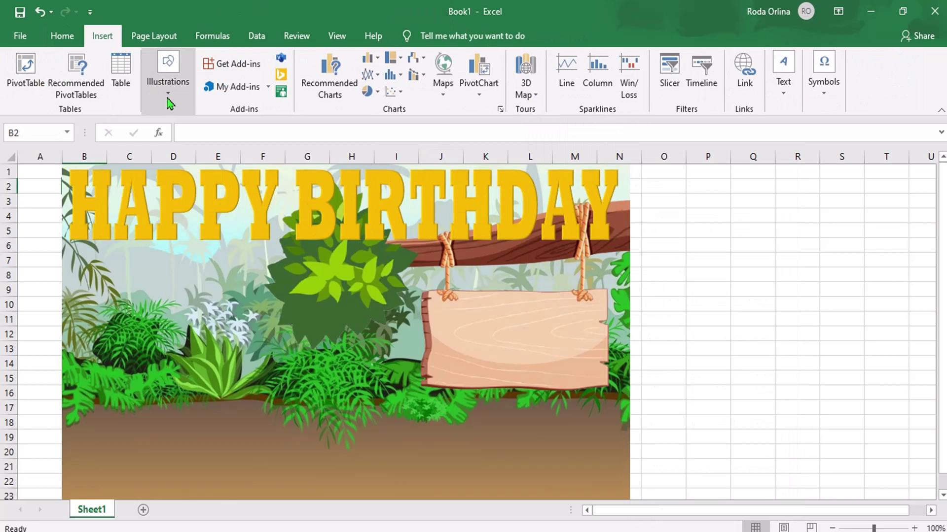
Insert the saf 2.2 jeep picture from this device.
{"action": "left_click", "coordinate": [168, 86]}
{"action": "left_click", "coordinate": [161, 143]}
{"action": "left_click", "coordinate": [193, 195]}
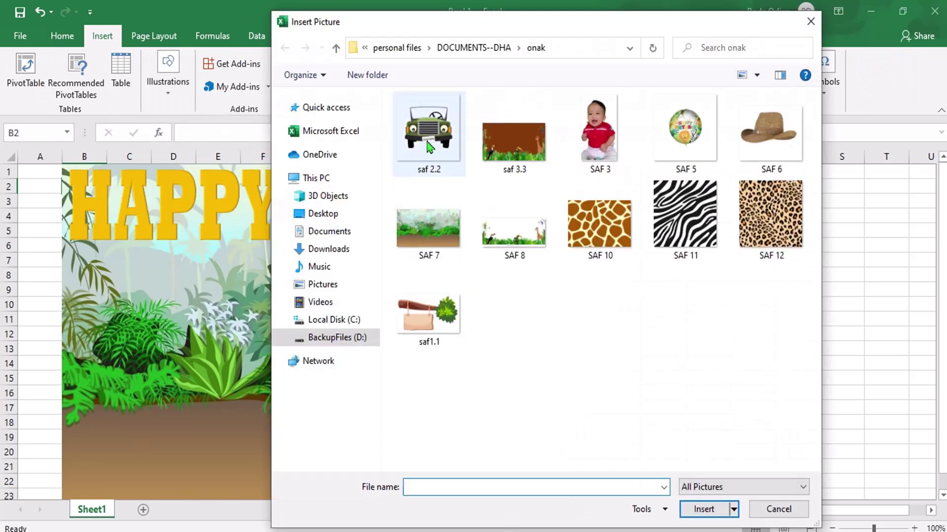
{"action": "left_click", "coordinate": [428, 144]}
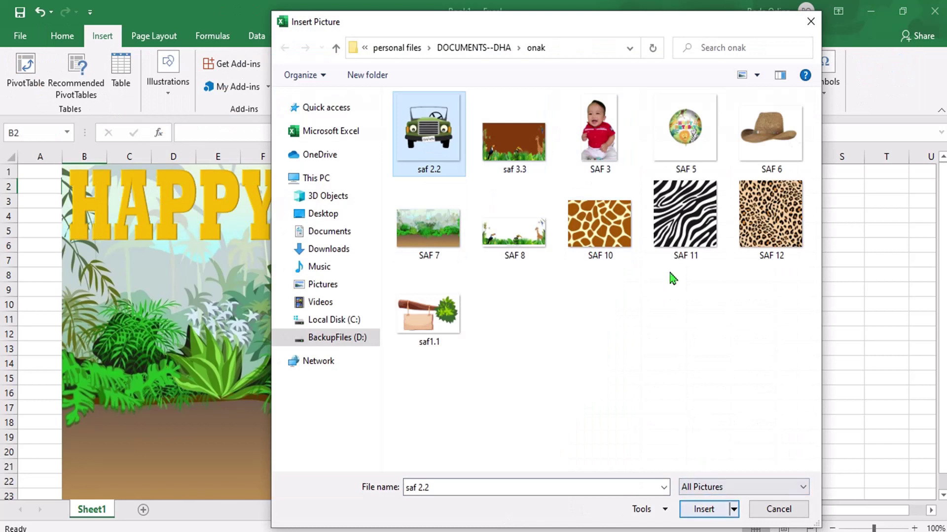
{"action": "left_click", "coordinate": [710, 511]}
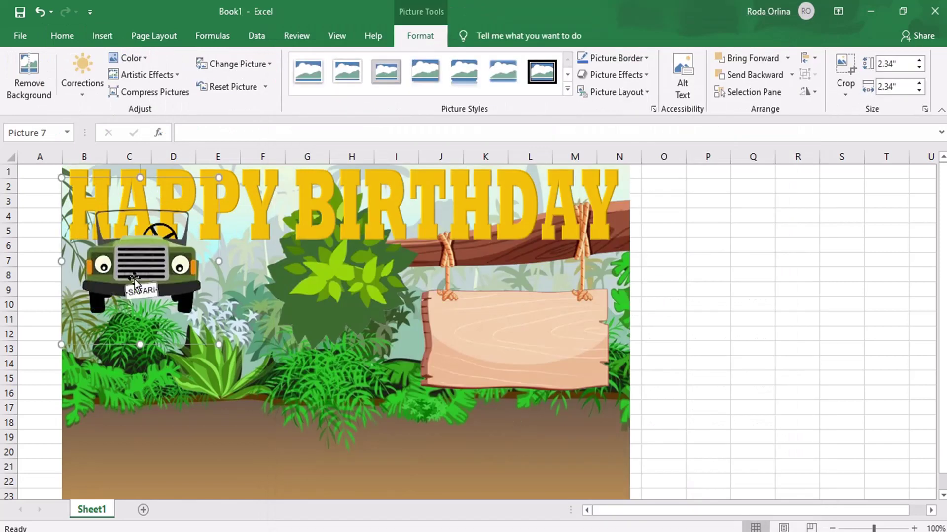
Crop empty space off the jeep's bottom, enlarge it, and place it on the road at left.
{"action": "left_click_drag", "start_coordinate": [188, 294], "coordinate": [333, 416]}
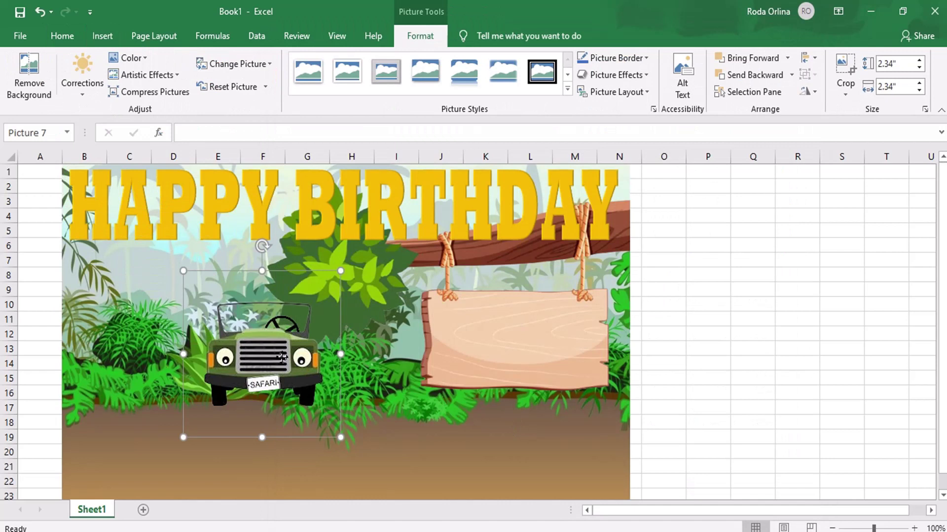
{"action": "left_click", "coordinate": [845, 67]}
{"action": "left_click_drag", "start_coordinate": [261, 434], "coordinate": [258, 411]}
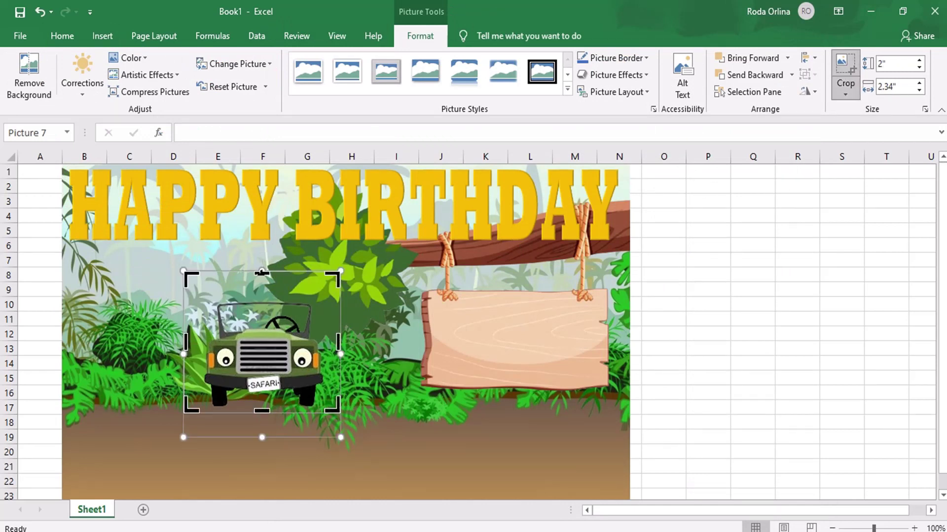
{"action": "left_click_drag", "start_coordinate": [261, 270], "coordinate": [248, 393]}
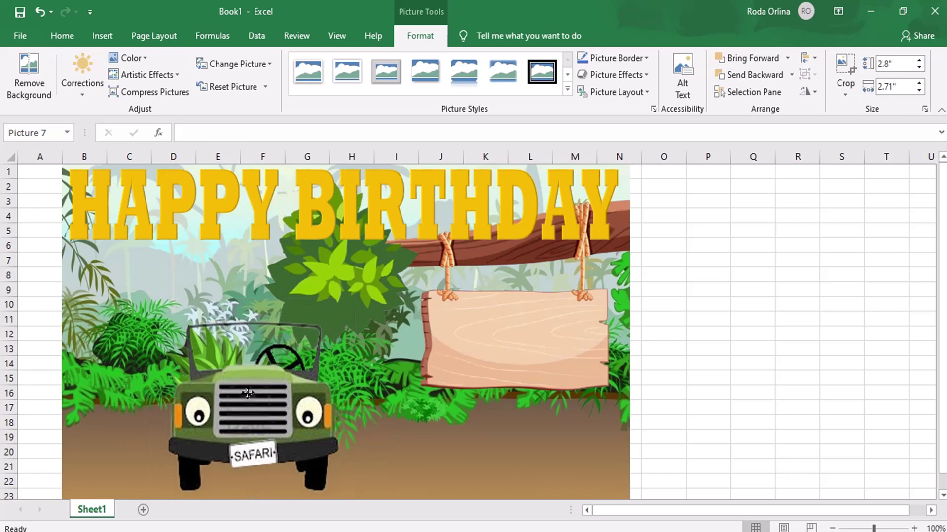
{"action": "left_click_drag", "start_coordinate": [248, 393], "coordinate": [244, 392]}
{"action": "key", "text": "Escape"}
{"action": "left_click", "coordinate": [102, 36]}
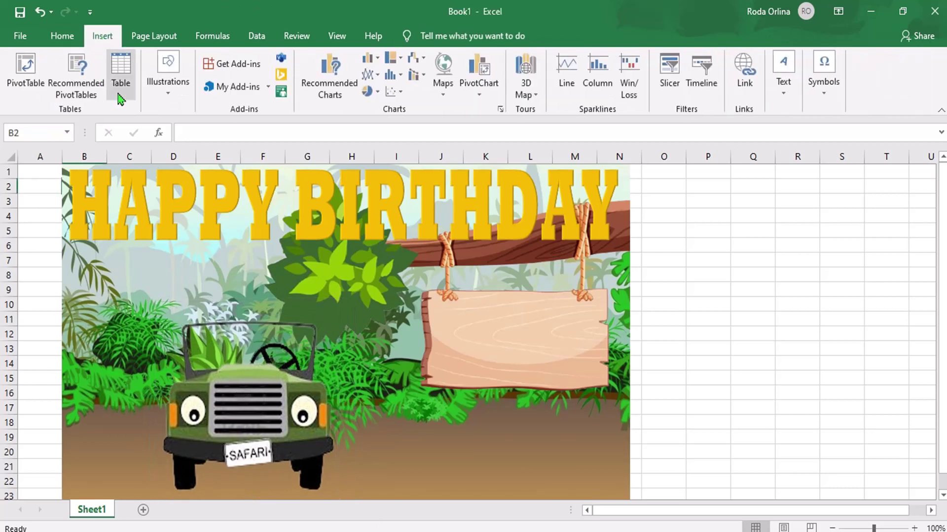
{"action": "left_click", "coordinate": [160, 93]}
Insert the baby and hat pictures, then shrink the hat onto the baby's head.
{"action": "left_click", "coordinate": [163, 140]}
{"action": "left_click", "coordinate": [168, 194]}
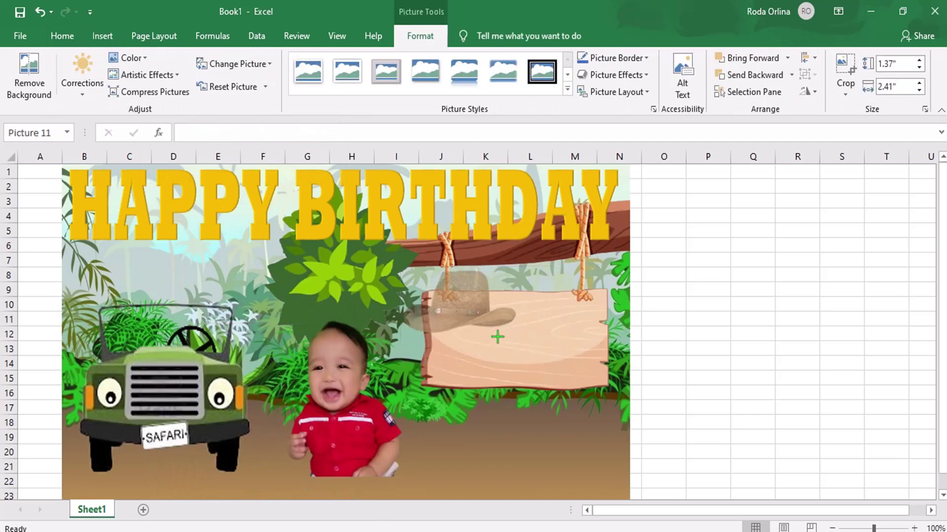
{"action": "left_click_drag", "start_coordinate": [559, 365], "coordinate": [513, 336]}
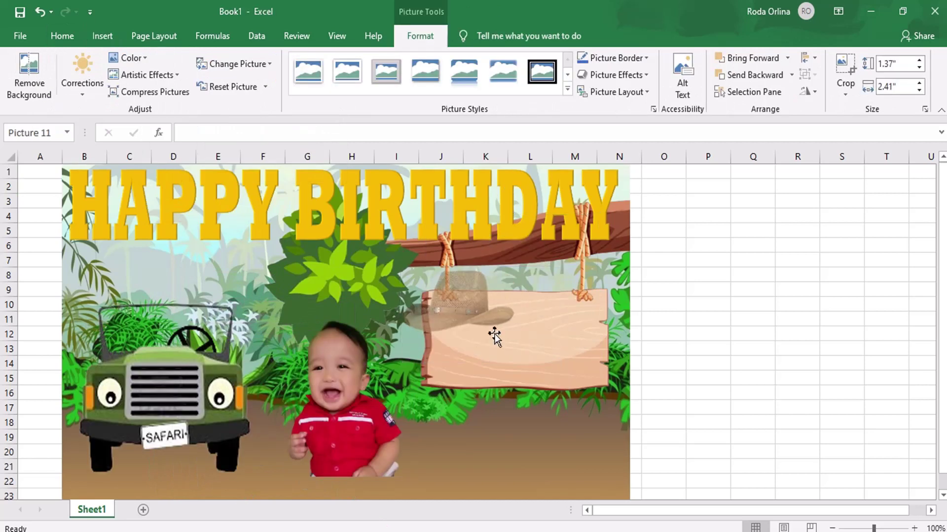
{"action": "mouse_move", "coordinate": [478, 302]}
{"action": "left_mouse_down"}
{"action": "mouse_move", "coordinate": [368, 315]}
{"action": "mouse_move", "coordinate": [357, 332]}
{"action": "left_mouse_up"}
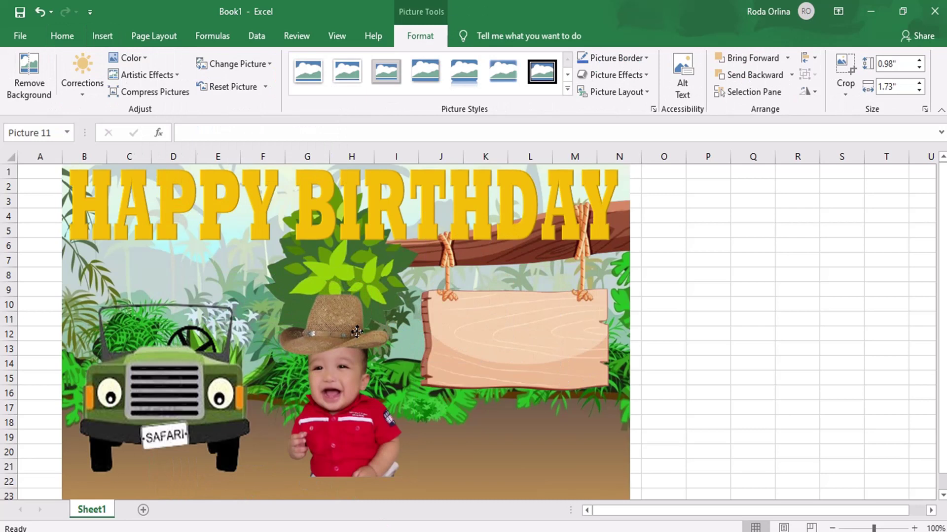
{"action": "left_click_drag", "start_coordinate": [276, 290], "coordinate": [282, 294]}
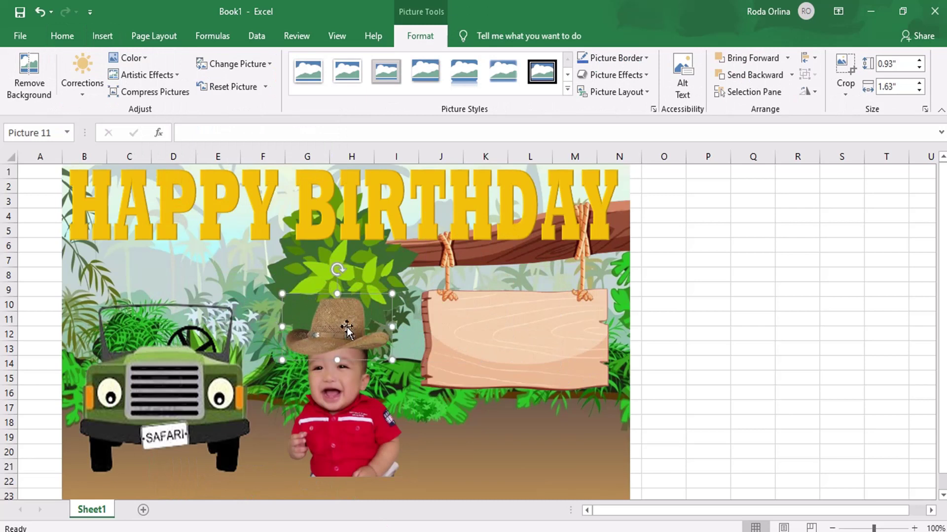
{"action": "key", "text": "Escape"}
Select the baby and hat pictures together and group them.
{"action": "left_click", "coordinate": [350, 390]}
{"action": "left_click", "coordinate": [345, 332], "text": "ctrl"}
{"action": "right_click", "coordinate": [342, 327]}
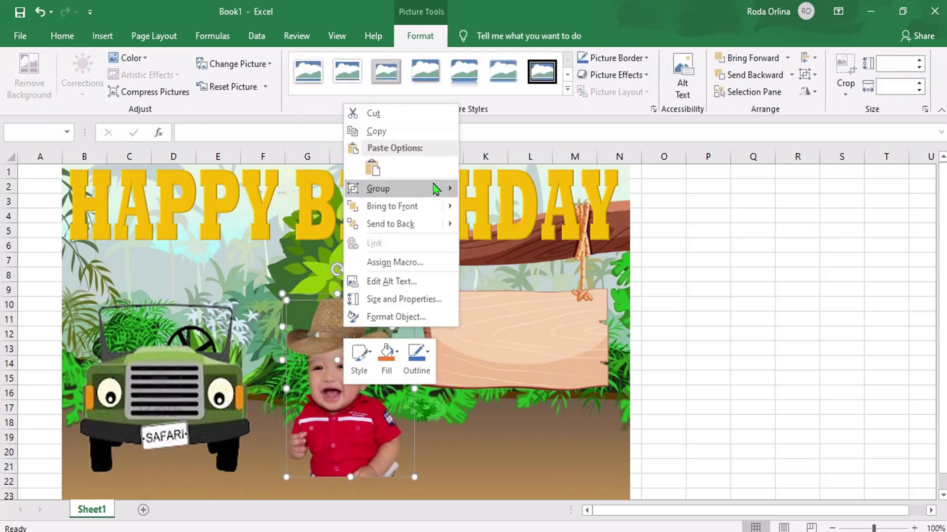
{"action": "left_click", "coordinate": [470, 188]}
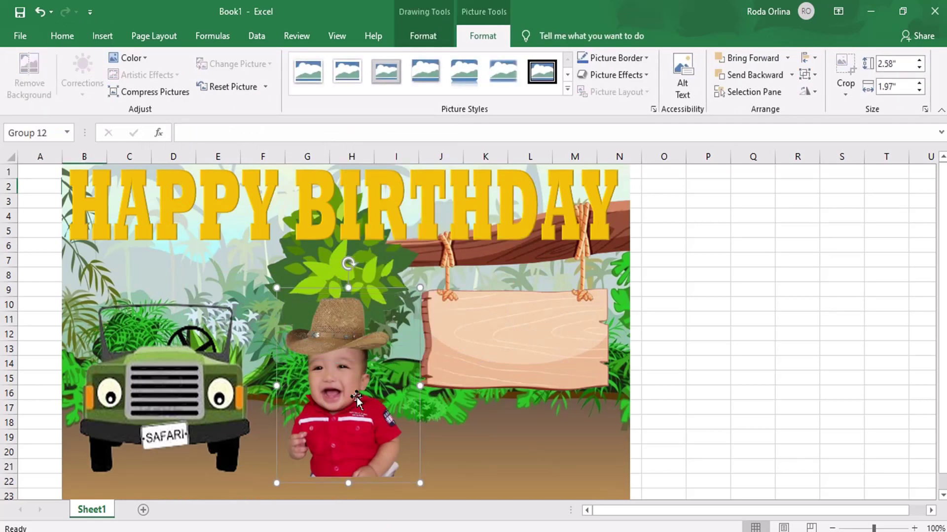
{"action": "key", "text": "Escape"}
Seat the baby-and-hat group in the jeep, sent behind the jeep's front.
{"action": "left_click_drag", "start_coordinate": [207, 400], "coordinate": [276, 412]}
{"action": "left_click_drag", "start_coordinate": [345, 409], "coordinate": [247, 355]}
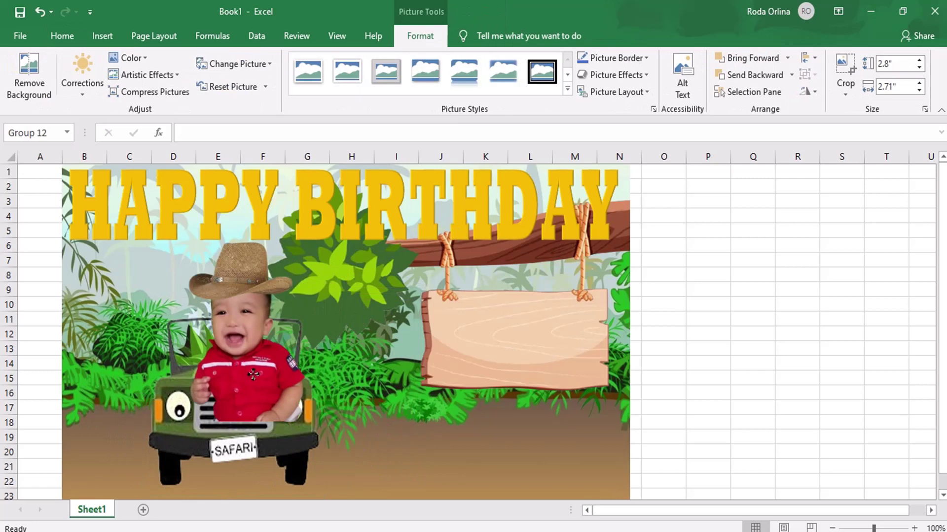
{"action": "left_click", "coordinate": [737, 75]}
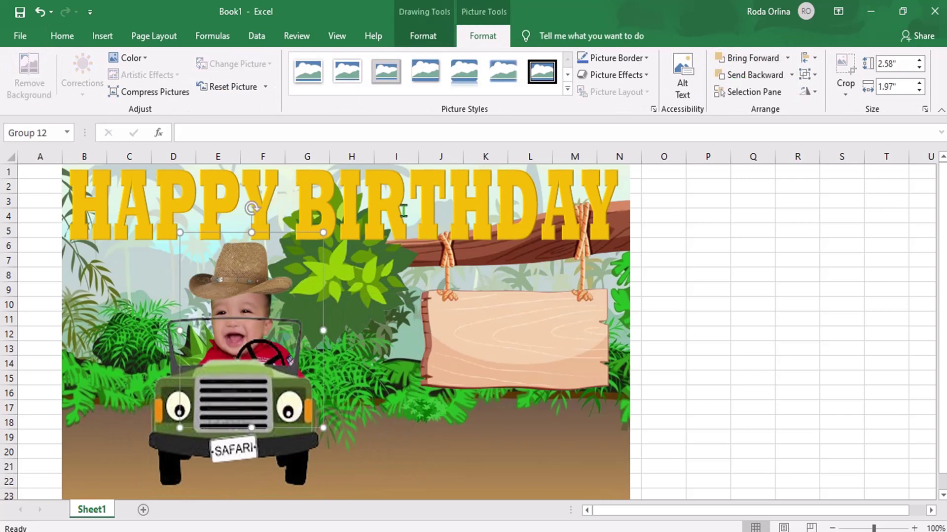
{"action": "left_click", "coordinate": [170, 99]}
{"action": "left_click", "coordinate": [164, 129]}
{"action": "left_click", "coordinate": [170, 196]}
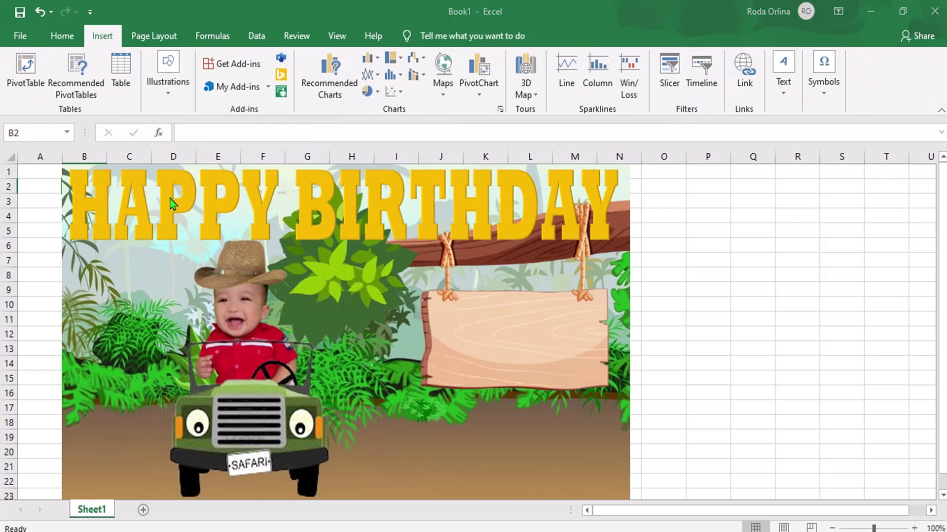
Insert the round SAF 5 birthday picture and choose the Scribble line shape.
{"action": "left_click", "coordinate": [685, 130]}
{"action": "left_click", "coordinate": [704, 509]}
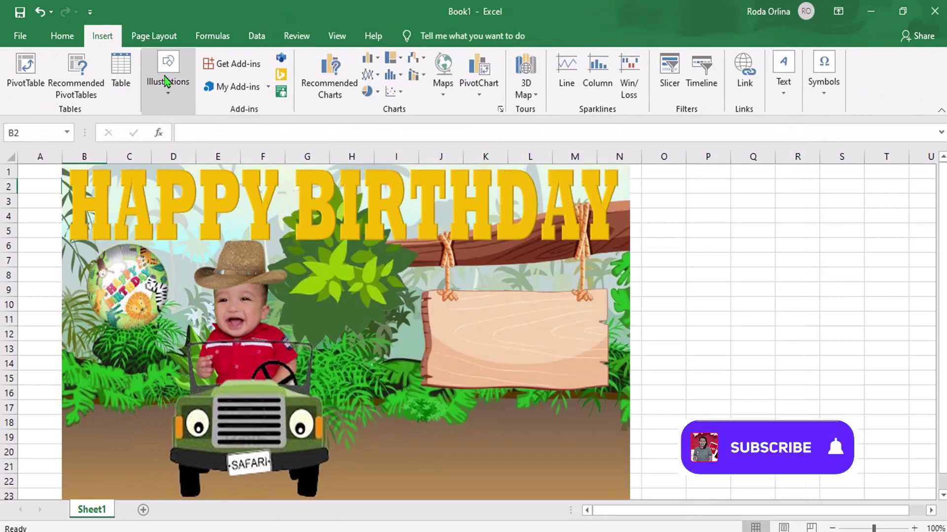
{"action": "left_click", "coordinate": [168, 82]}
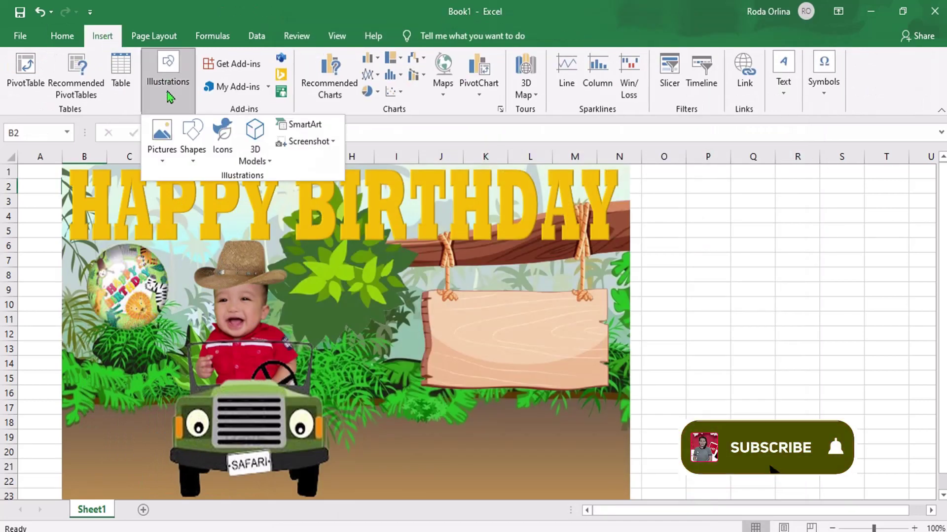
{"action": "left_click", "coordinate": [192, 140]}
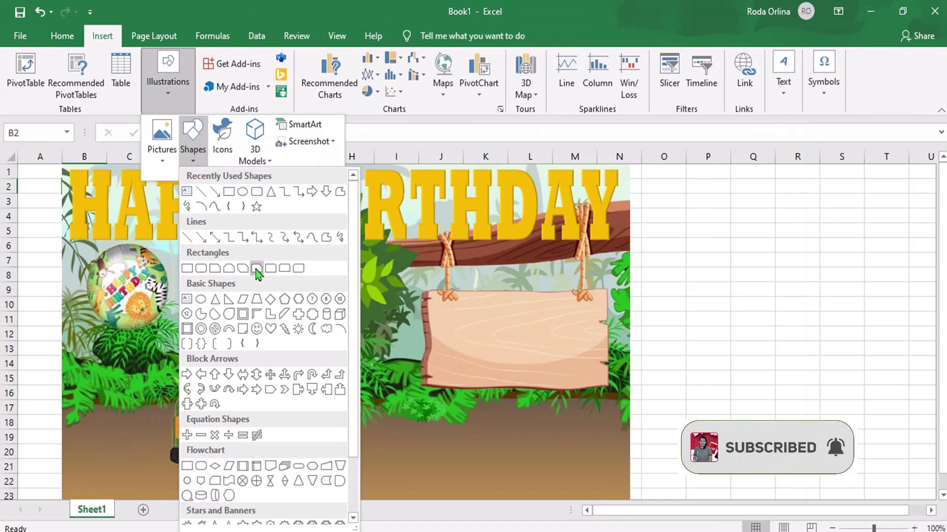
{"action": "left_click", "coordinate": [186, 206]}
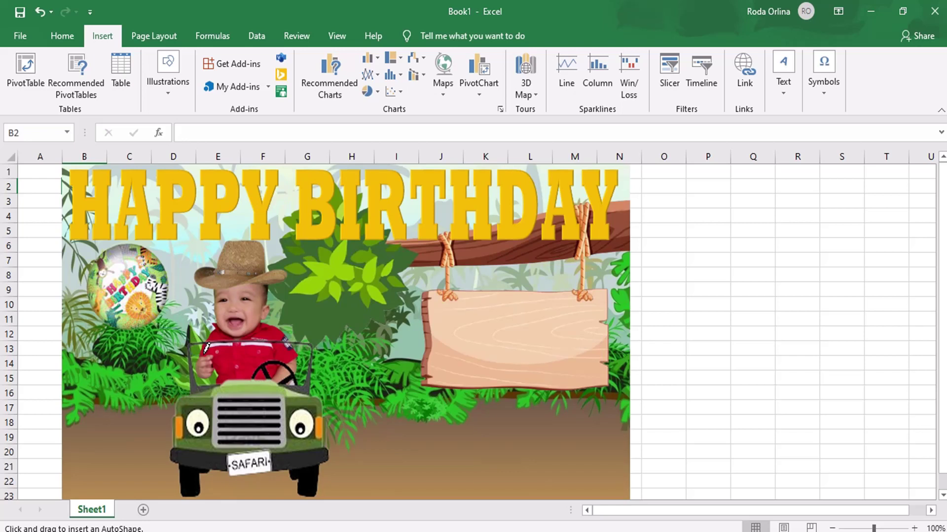
Draw a squiggle beside the boy's arm, make it yellow at 3 pt, and place it on the jeep's hood.
{"action": "left_click_drag", "start_coordinate": [208, 356], "coordinate": [162, 330]}
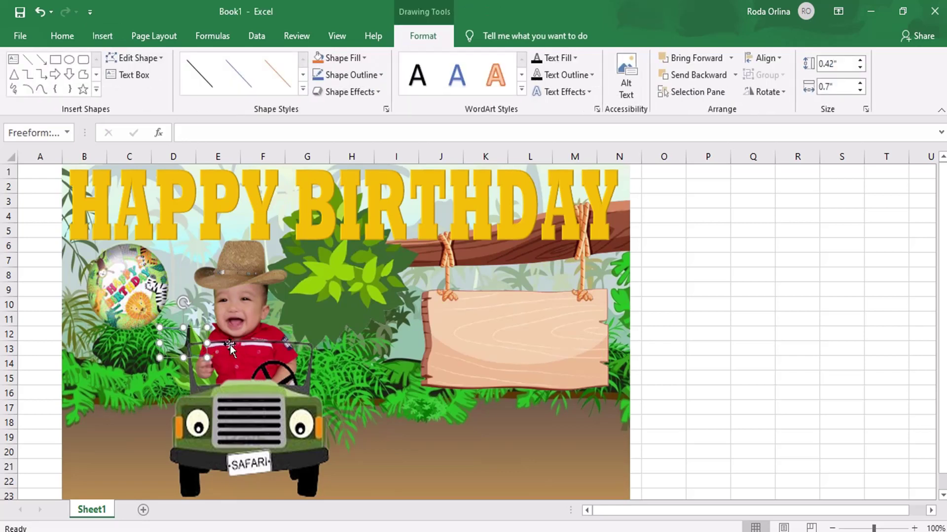
{"action": "left_click", "coordinate": [372, 75]}
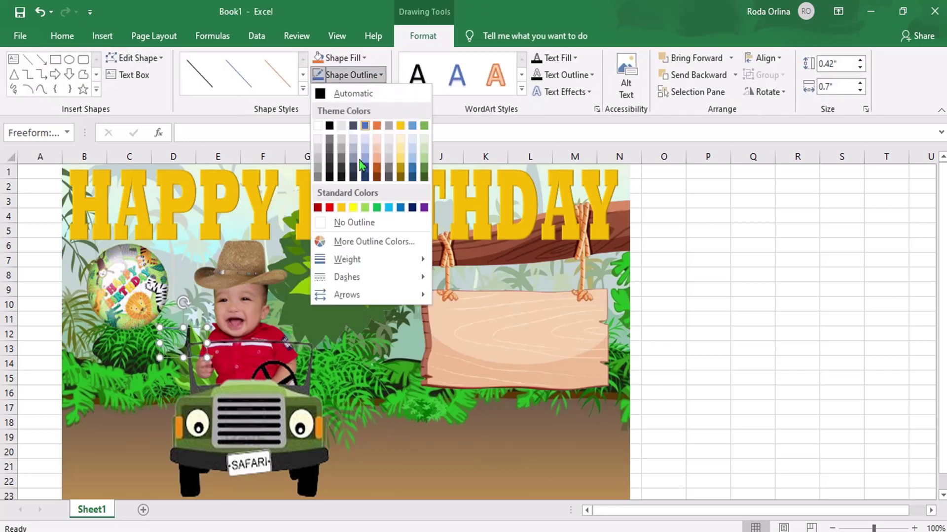
{"action": "left_click", "coordinate": [353, 208]}
{"action": "left_click", "coordinate": [373, 75]}
{"action": "mouse_move", "coordinate": [347, 259]}
{"action": "left_click", "coordinate": [491, 358]}
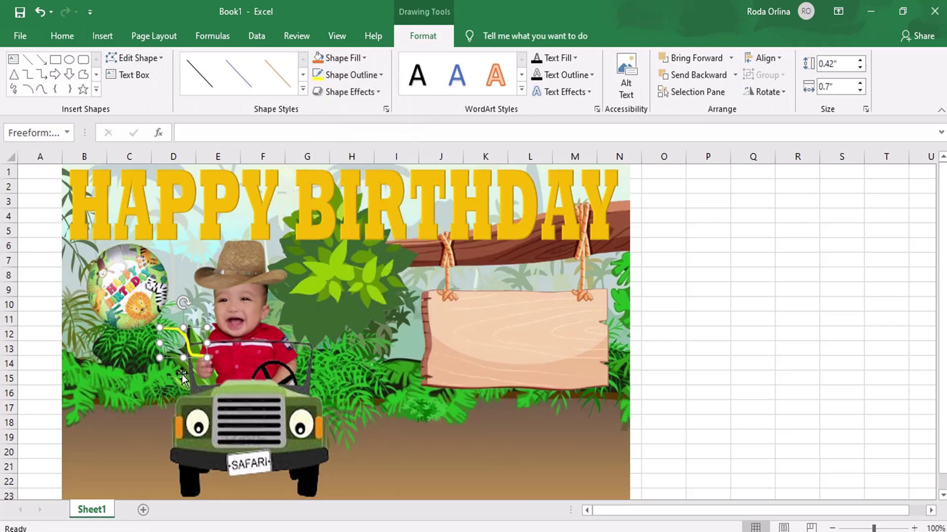
{"action": "left_click_drag", "start_coordinate": [483, 336], "coordinate": [228, 393]}
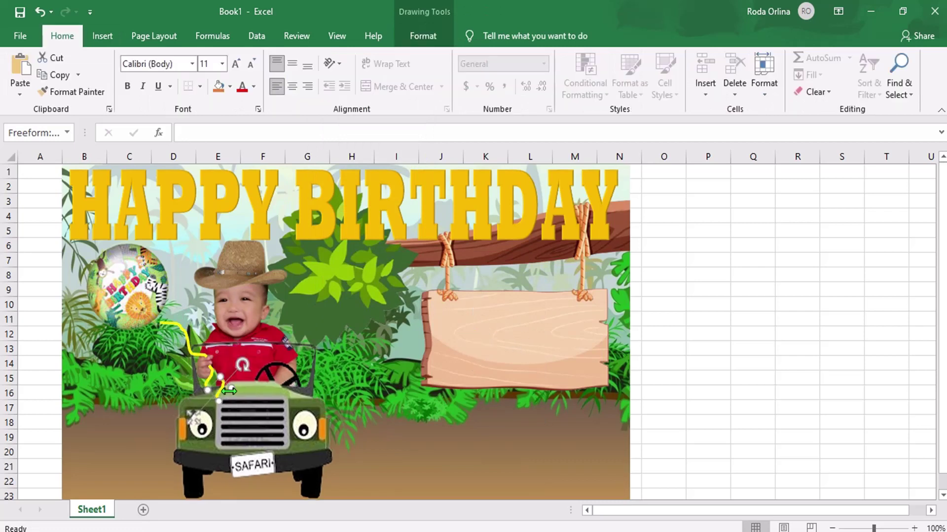
Undo the accidental jeep move, then reshape the upper loop of the yellow balloon string.
{"action": "left_click_drag", "start_coordinate": [229, 394], "coordinate": [234, 397]}
{"action": "key", "text": "ctrl+z"}
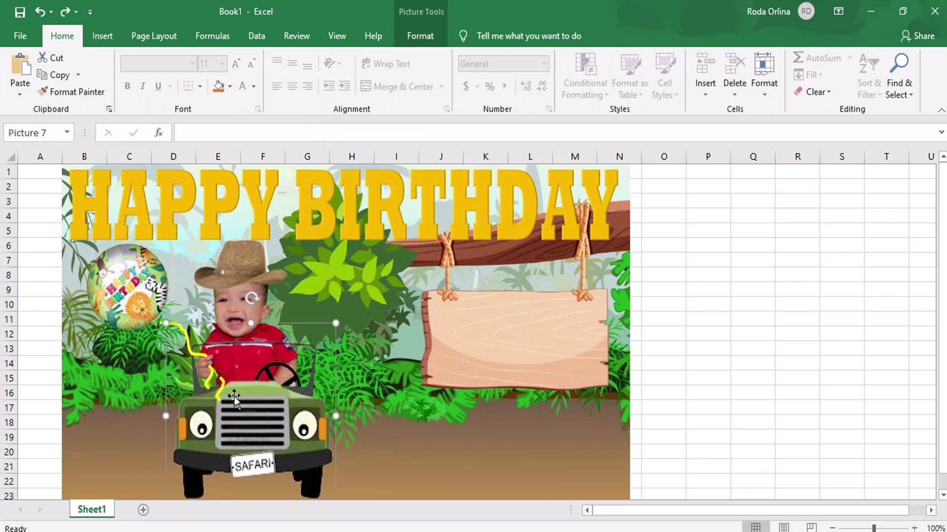
{"action": "key", "text": "Escape"}
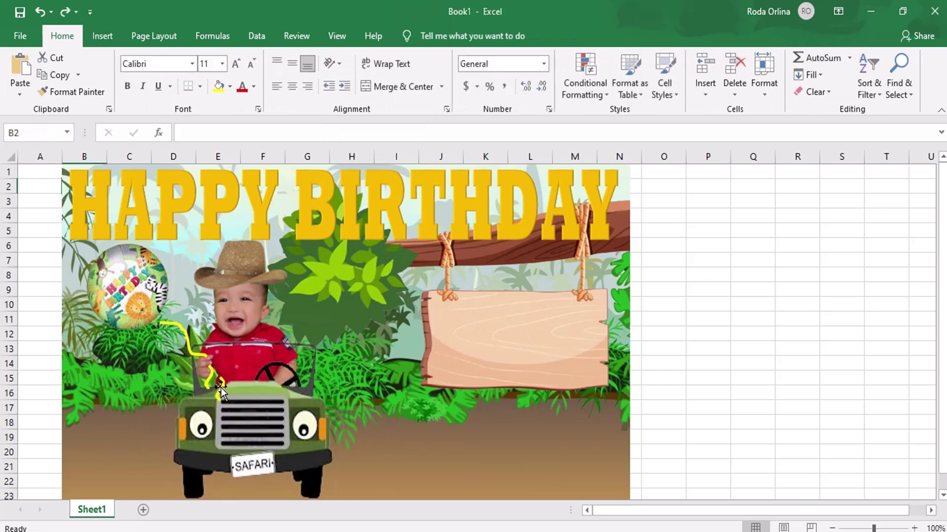
{"action": "left_click", "coordinate": [221, 392]}
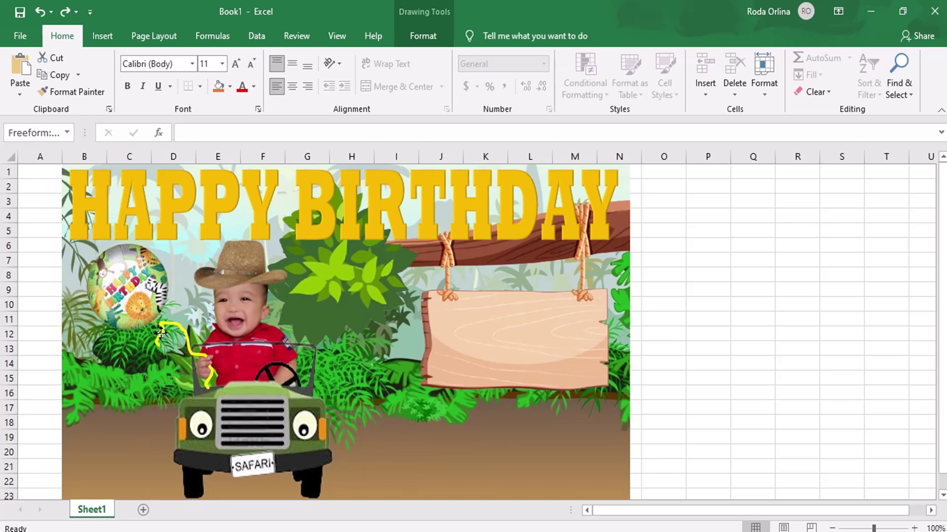
{"action": "left_click_drag", "start_coordinate": [161, 332], "coordinate": [168, 331]}
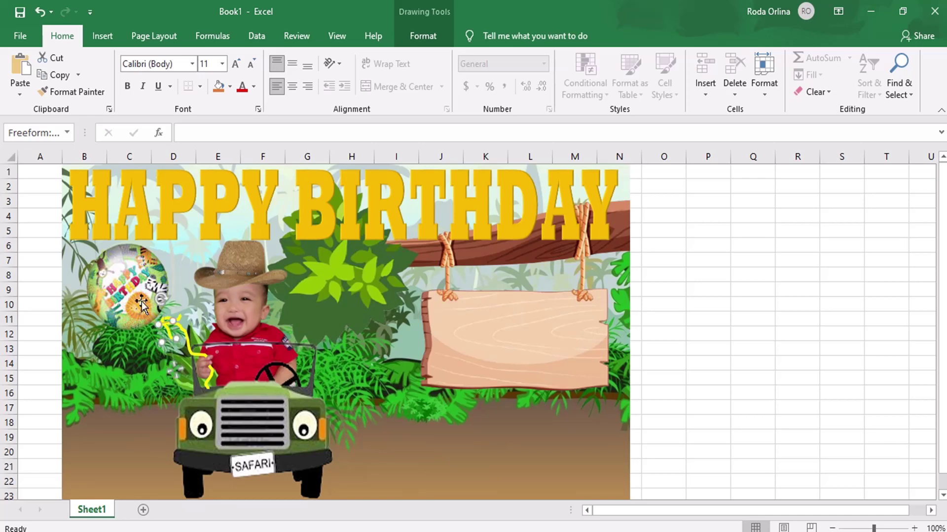
Nudge the balloon picture slightly to the right.
{"action": "left_click_drag", "start_coordinate": [135, 304], "coordinate": [141, 305]}
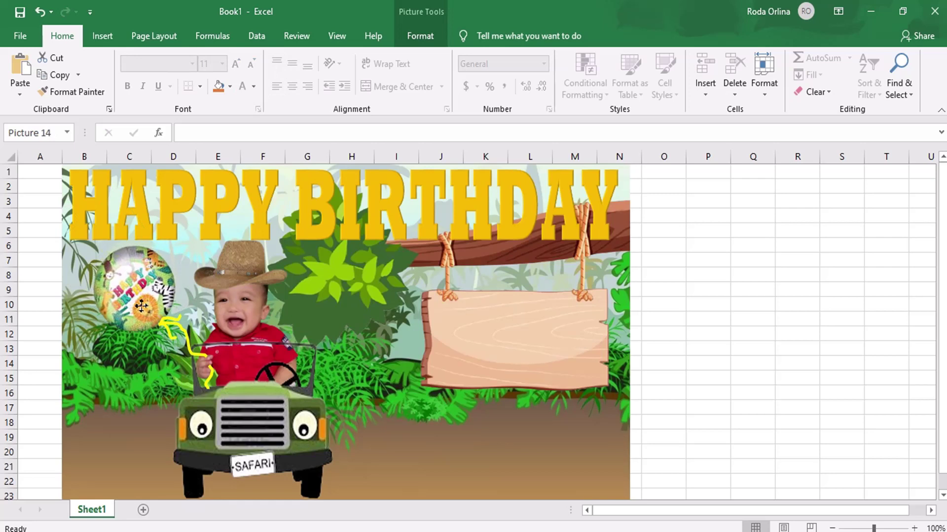
{"action": "left_click_drag", "start_coordinate": [141, 305], "coordinate": [140, 304]}
{"action": "key", "text": "Escape"}
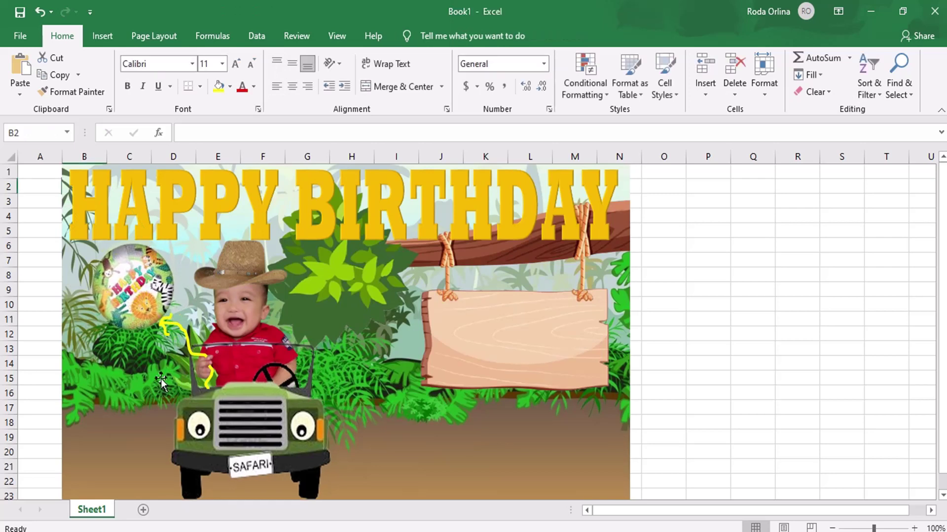
Check the balloon picture's Color options without changing anything, then deselect it.
{"action": "left_click", "coordinate": [123, 302]}
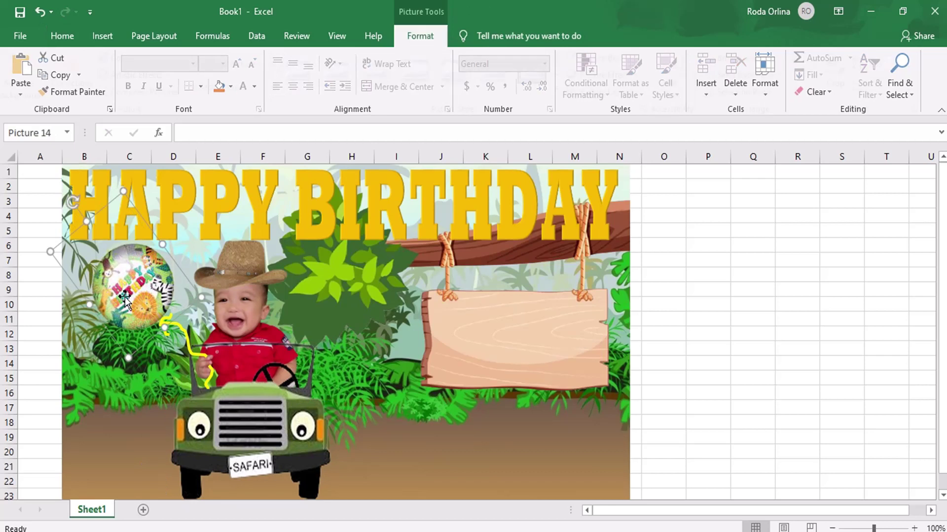
{"action": "left_click", "coordinate": [129, 58]}
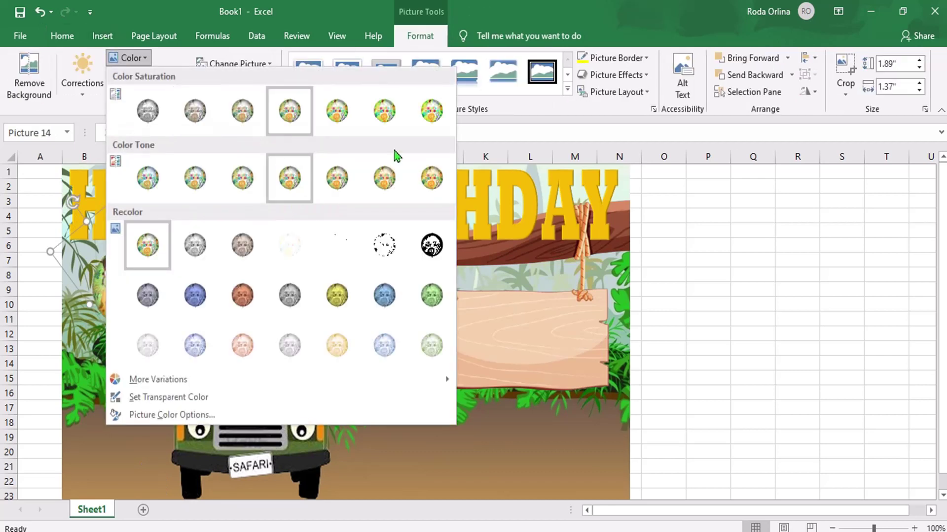
{"action": "left_click", "coordinate": [427, 184]}
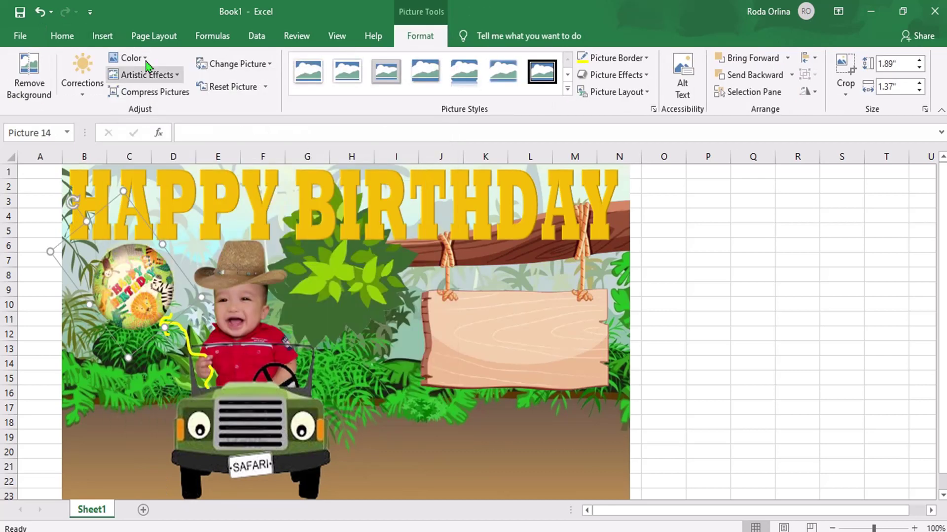
{"action": "left_click", "coordinate": [143, 59]}
{"action": "left_click", "coordinate": [154, 183]}
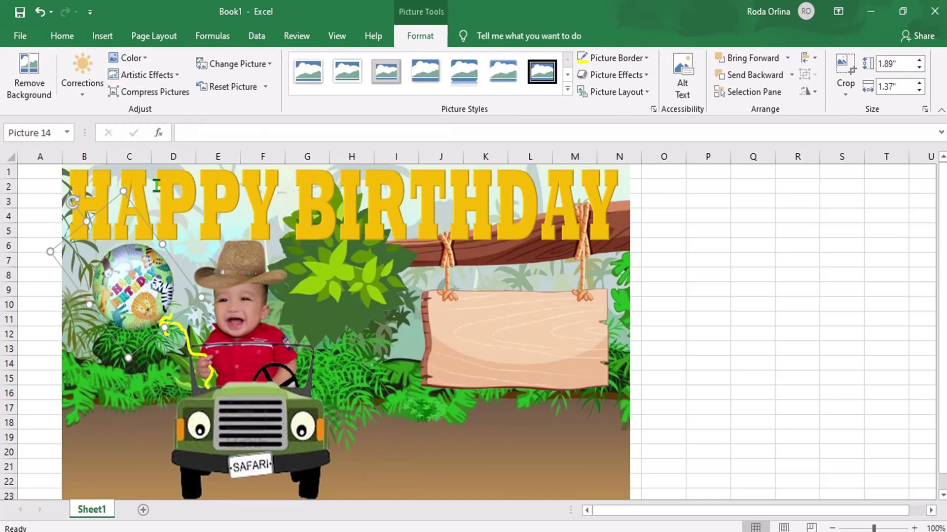
{"action": "key", "text": "Escape"}
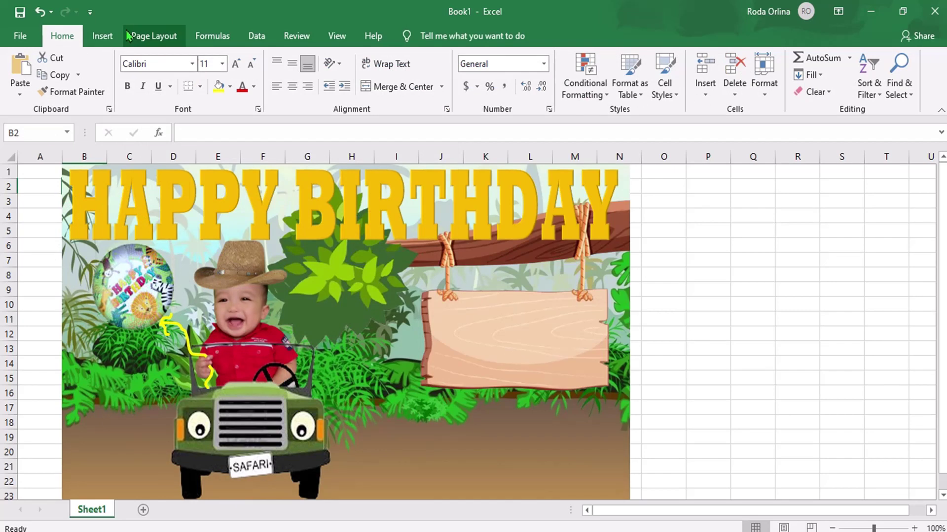
{"action": "left_click", "coordinate": [102, 35]}
Insert yellow-style WordArt, replace the placeholder with the child's name, and drag it onto the wooden sign.
{"action": "left_click", "coordinate": [783, 70]}
{"action": "left_click", "coordinate": [848, 134]}
{"action": "left_click", "coordinate": [872, 205]}
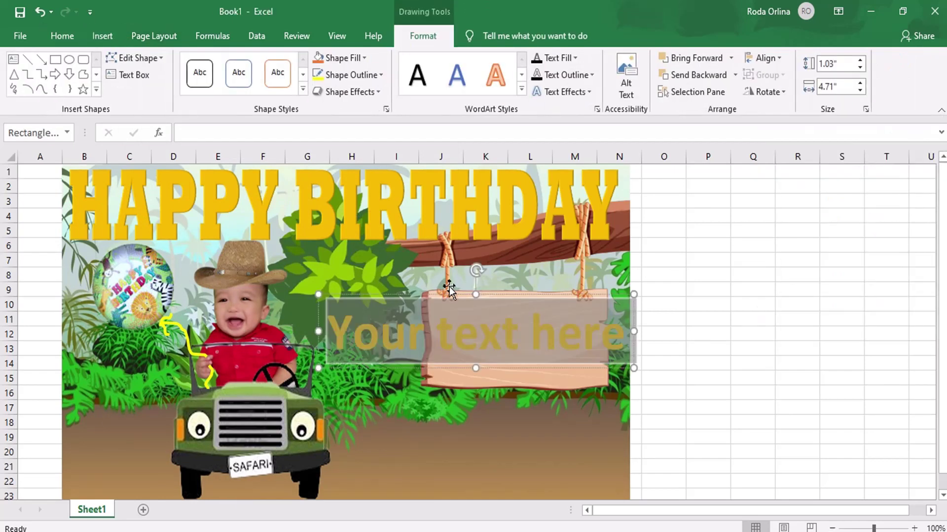
{"action": "left_click", "coordinate": [491, 338]}
{"action": "key", "text": "ctrl+a"}
{"action": "type", "text": "GABRIEL"}
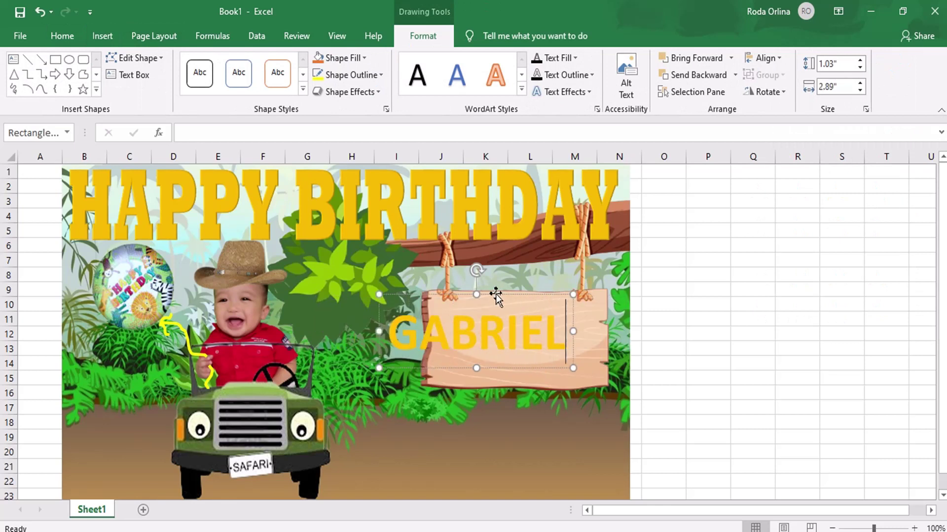
{"action": "left_click_drag", "start_coordinate": [496, 296], "coordinate": [537, 288]}
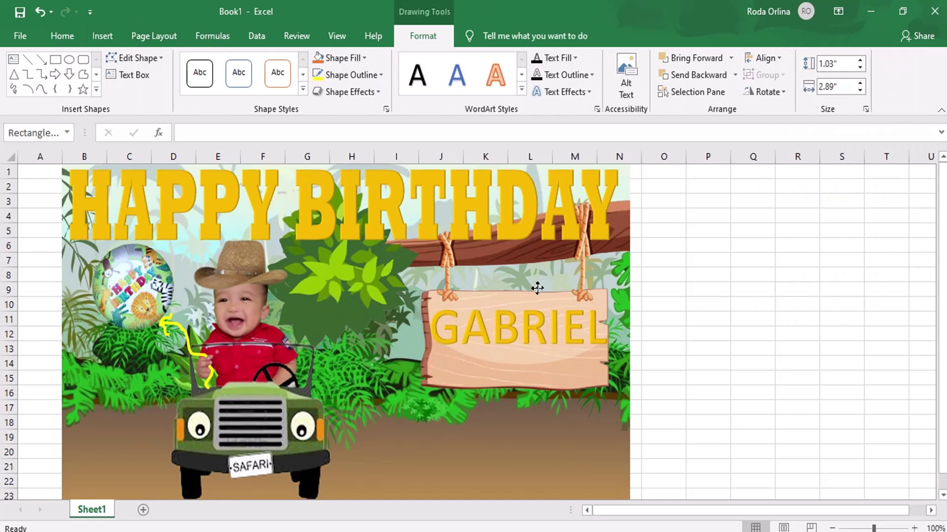
{"action": "left_click", "coordinate": [62, 35]}
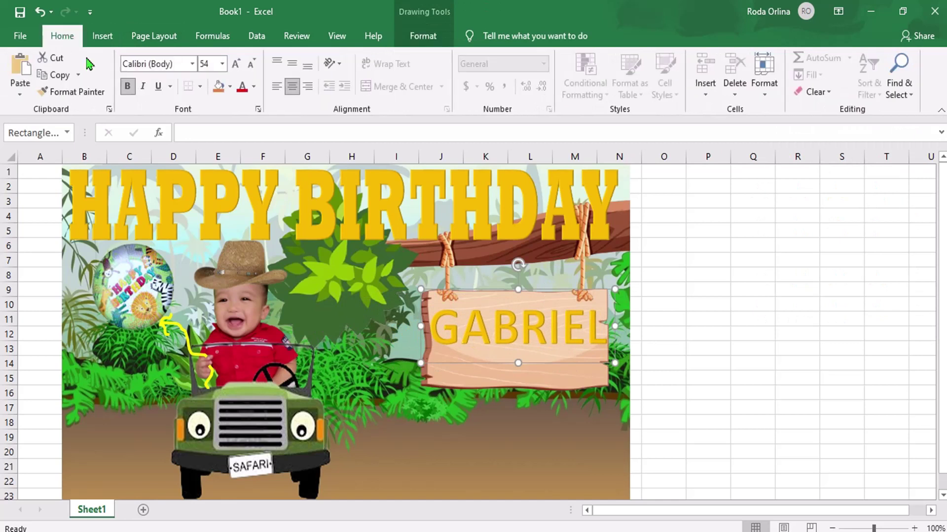
Set the name on the sign in the Showcard Gothic font.
{"action": "left_click", "coordinate": [192, 64]}
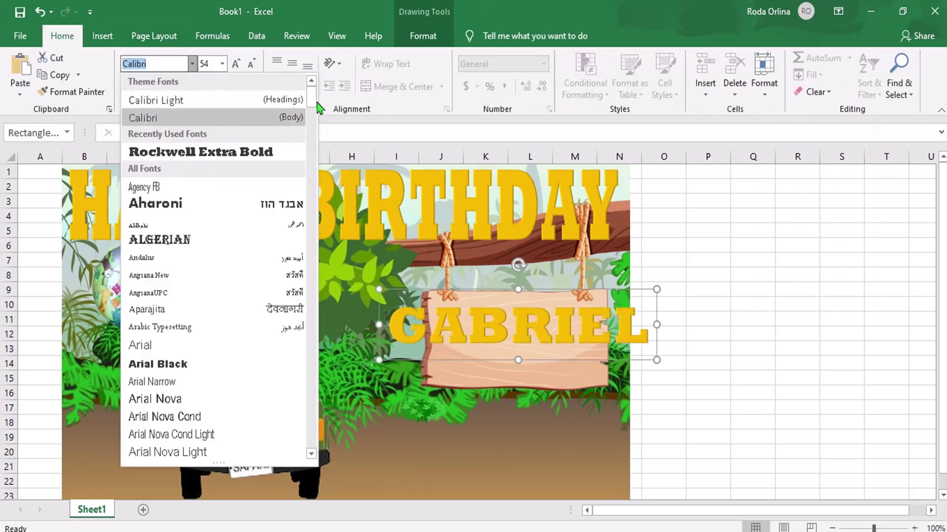
{"action": "left_click_drag", "start_coordinate": [312, 101], "coordinate": [313, 341]}
{"action": "scroll", "coordinate": [233, 198], "scroll_direction": "down", "scroll_amount": 8}
{"action": "scroll", "coordinate": [232, 198], "scroll_direction": "down", "scroll_amount": 4}
{"action": "scroll", "coordinate": [233, 172], "scroll_direction": "down", "scroll_amount": 2}
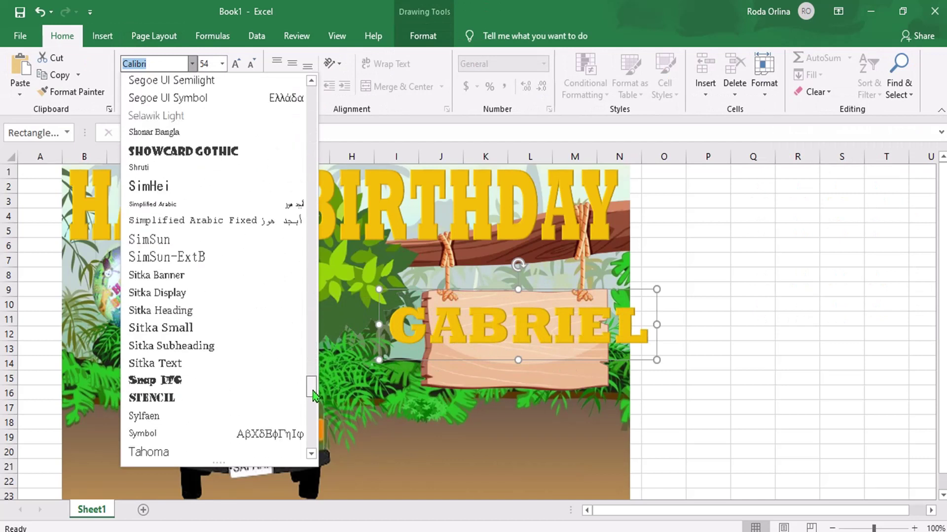
{"action": "left_click", "coordinate": [232, 153]}
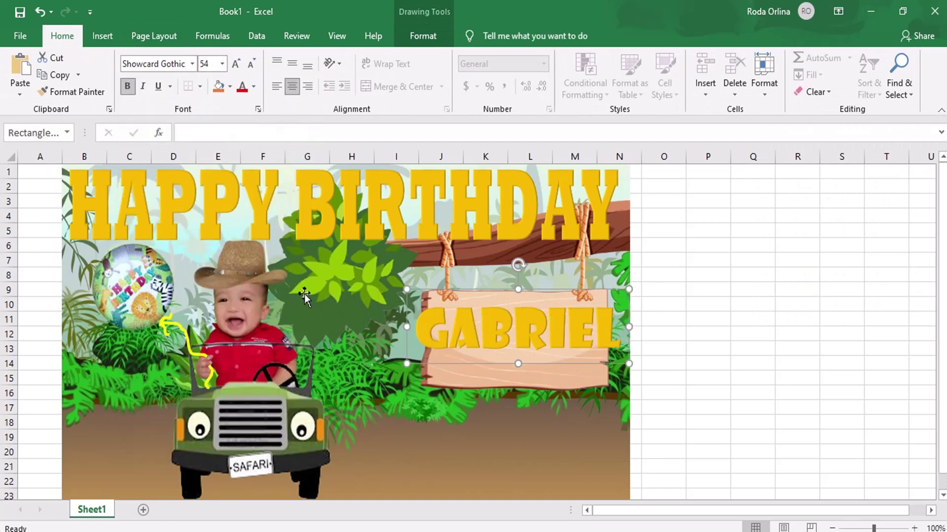
Widen the hanging wooden sign picture by dragging its left edge outward.
{"action": "left_click", "coordinate": [461, 385]}
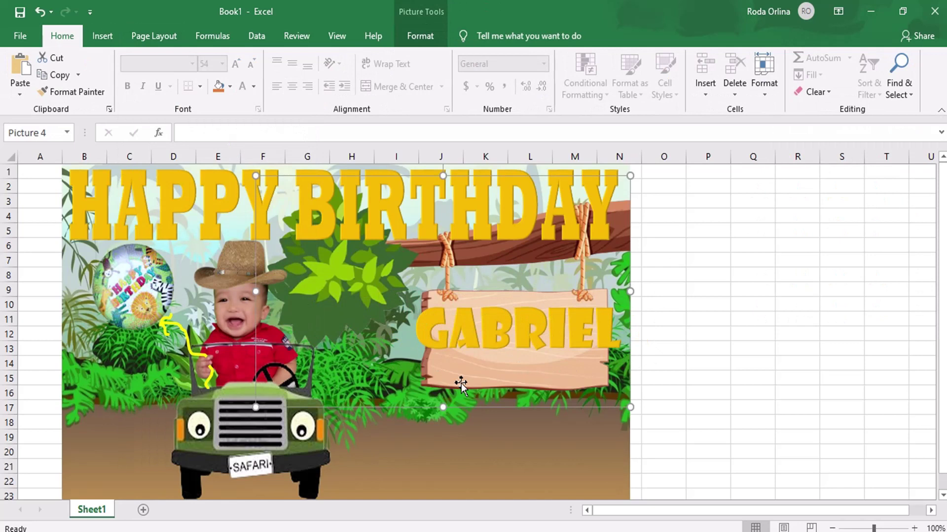
{"action": "left_click_drag", "start_coordinate": [256, 292], "coordinate": [212, 301]}
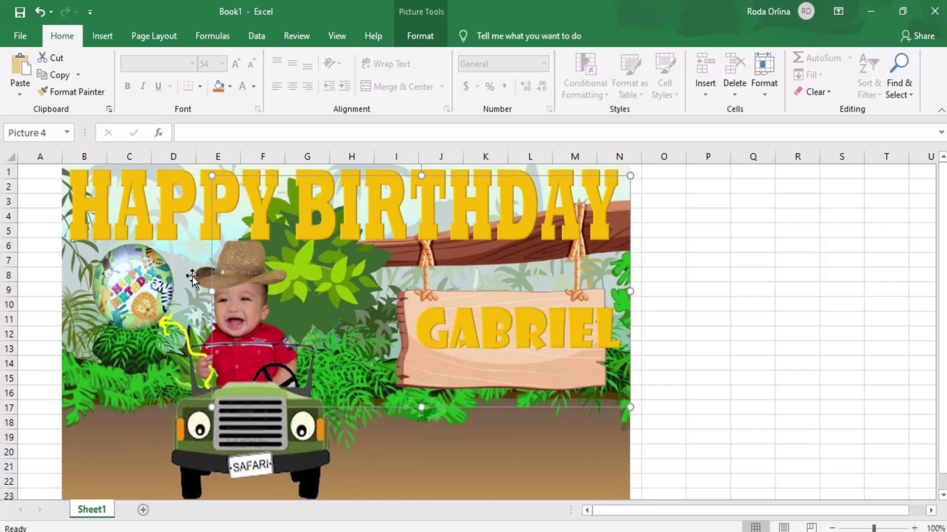
{"action": "left_click", "coordinate": [456, 321]}
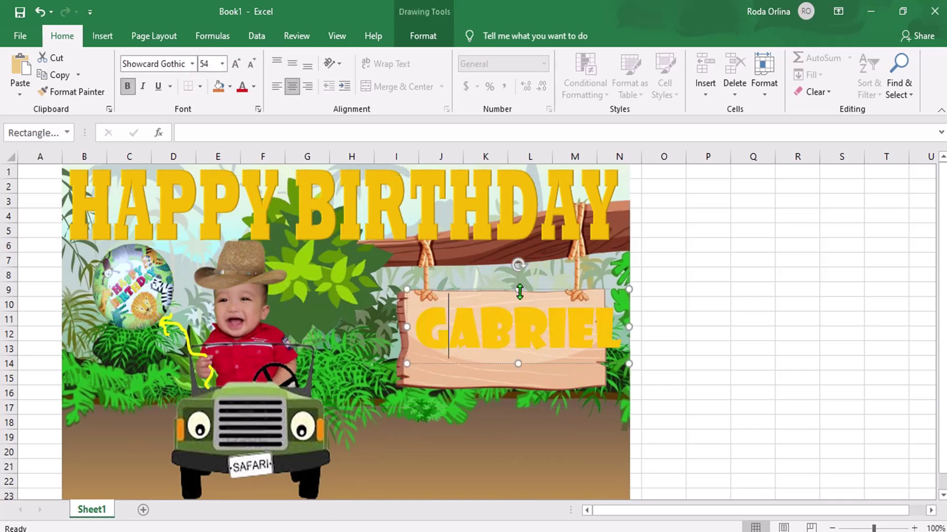
{"action": "left_click", "coordinate": [423, 38]}
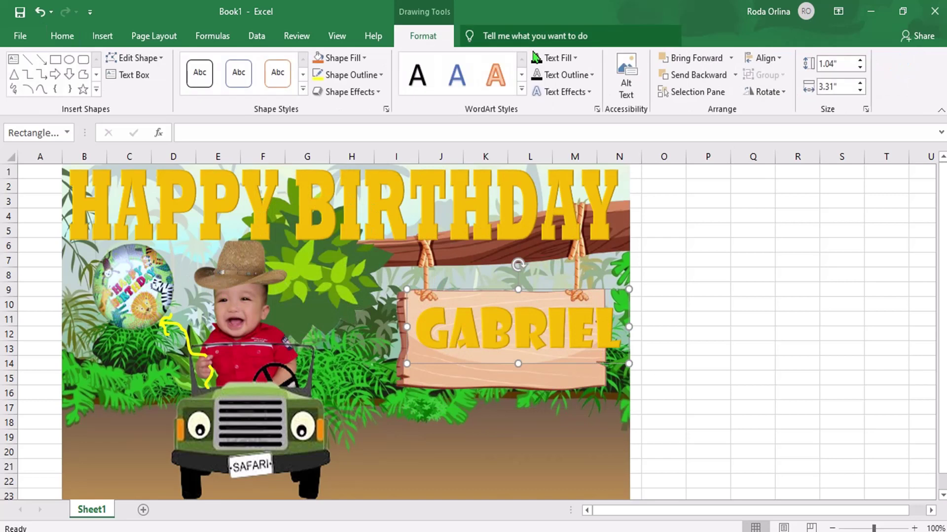
{"action": "left_click", "coordinate": [581, 94]}
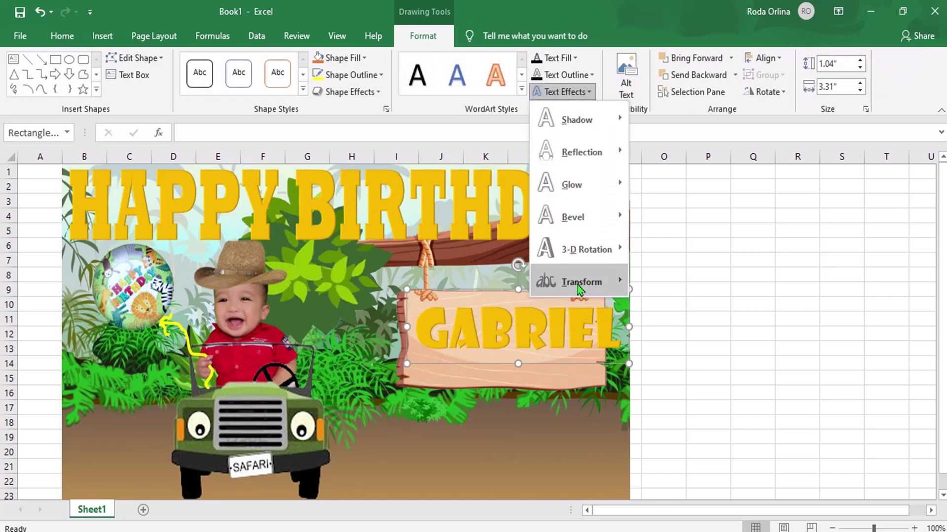
Warp the name with the Square transform and resize its box to fill the wooden sign.
{"action": "mouse_move", "coordinate": [580, 282]}
{"action": "left_click", "coordinate": [643, 302]}
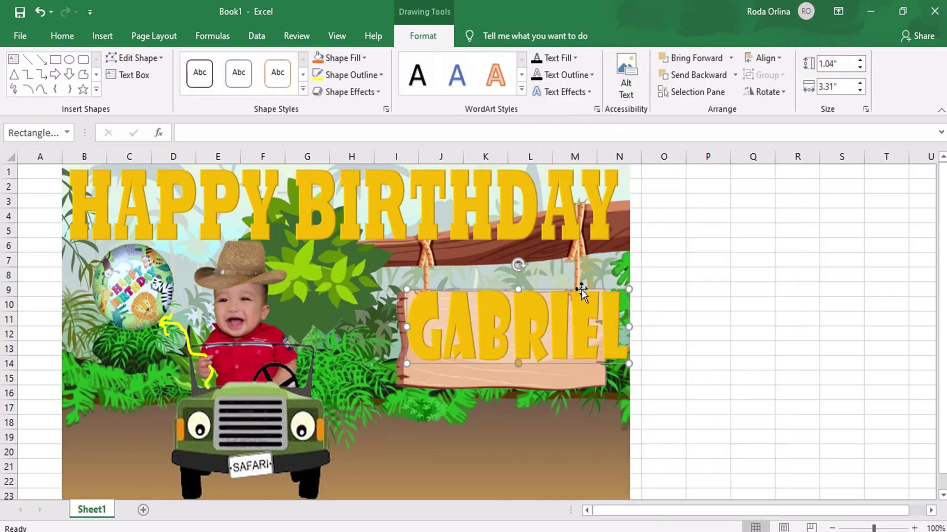
{"action": "left_click_drag", "start_coordinate": [581, 291], "coordinate": [570, 299]}
{"action": "left_click_drag", "start_coordinate": [396, 338], "coordinate": [409, 338]}
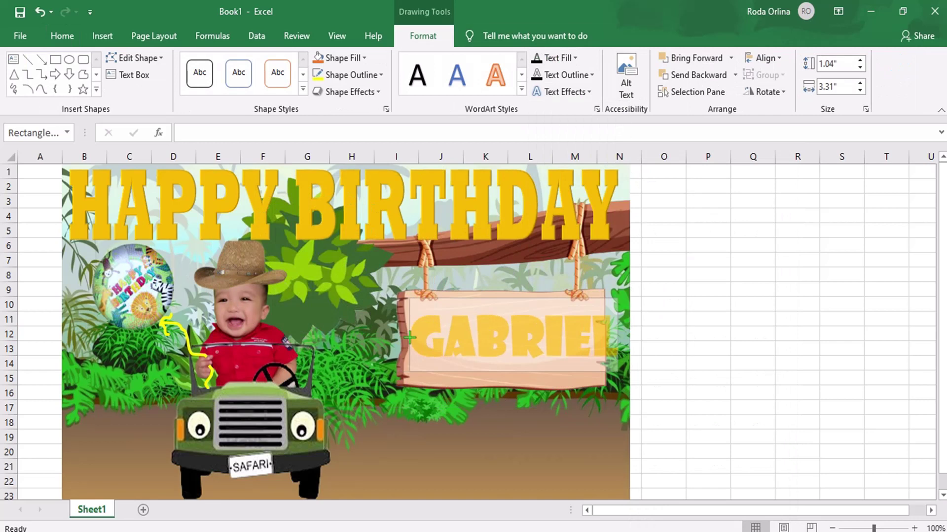
{"action": "left_click_drag", "start_coordinate": [614, 337], "coordinate": [593, 338]}
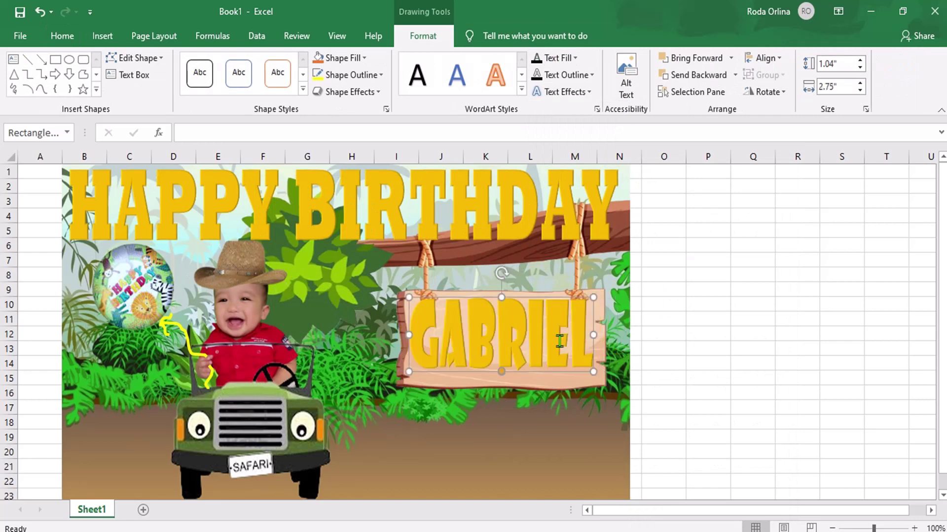
{"action": "left_click_drag", "start_coordinate": [502, 297], "coordinate": [503, 302]}
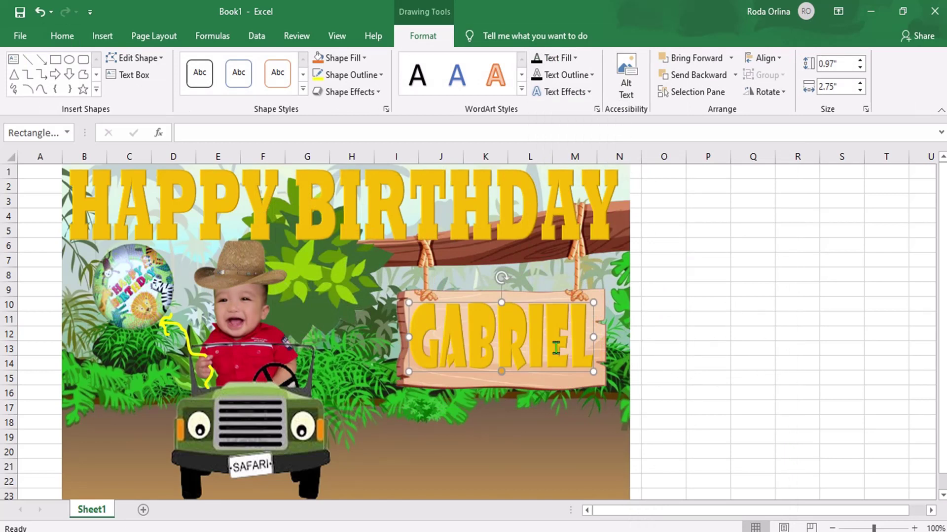
{"action": "left_click_drag", "start_coordinate": [593, 337], "coordinate": [598, 338]}
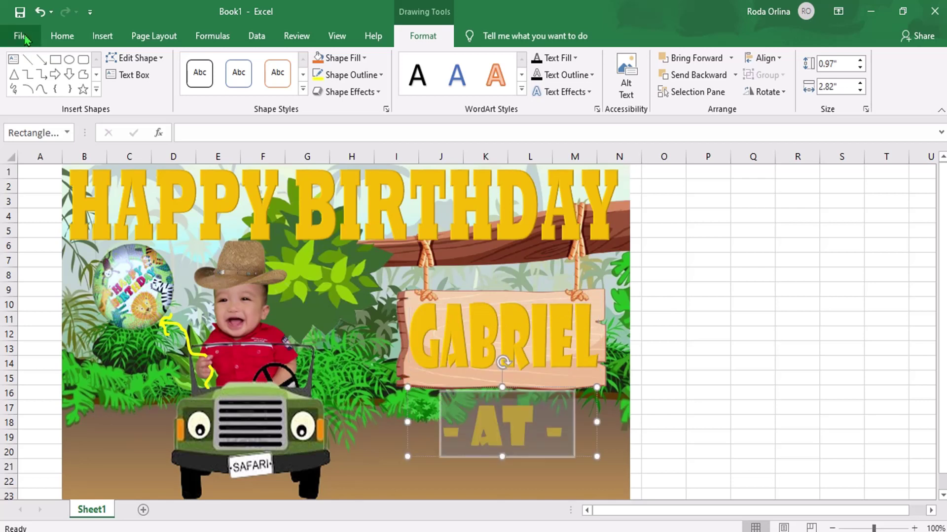
{"action": "left_click", "coordinate": [62, 35]}
Change the '- at -' text's font to Brush Script MT.
{"action": "left_click", "coordinate": [193, 63]}
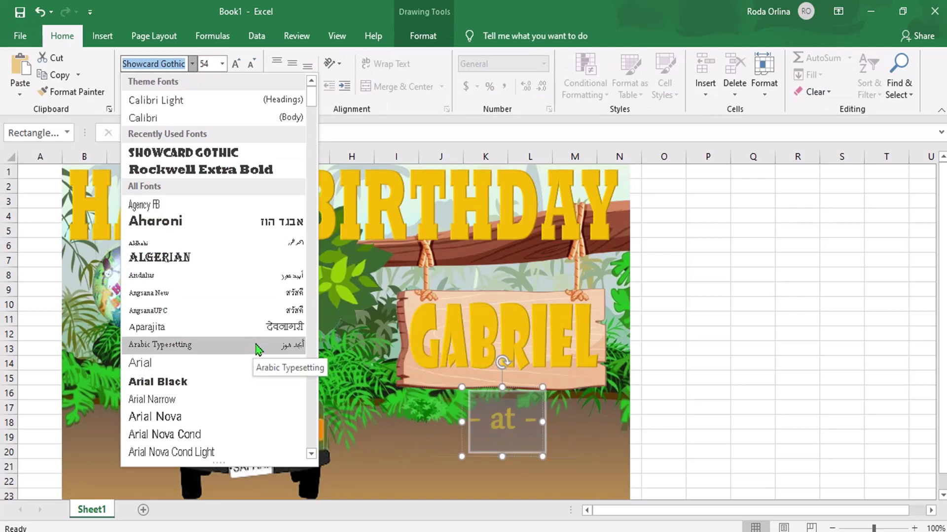
{"action": "left_click_drag", "start_coordinate": [311, 99], "coordinate": [311, 141]}
{"action": "scroll", "coordinate": [197, 148], "scroll_direction": "down", "scroll_amount": 1}
{"action": "scroll", "coordinate": [188, 148], "scroll_direction": "down", "scroll_amount": 5}
{"action": "scroll", "coordinate": [180, 147], "scroll_direction": "down", "scroll_amount": 1}
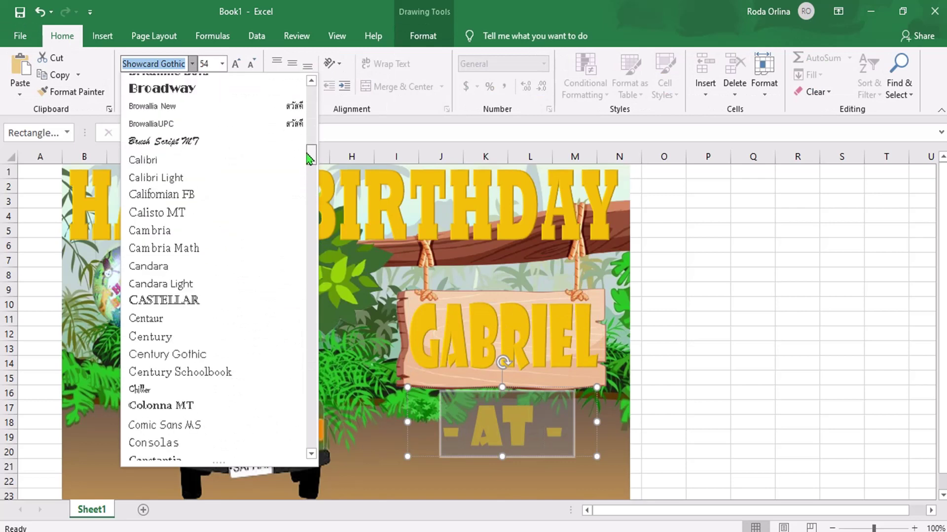
{"action": "left_click", "coordinate": [181, 143]}
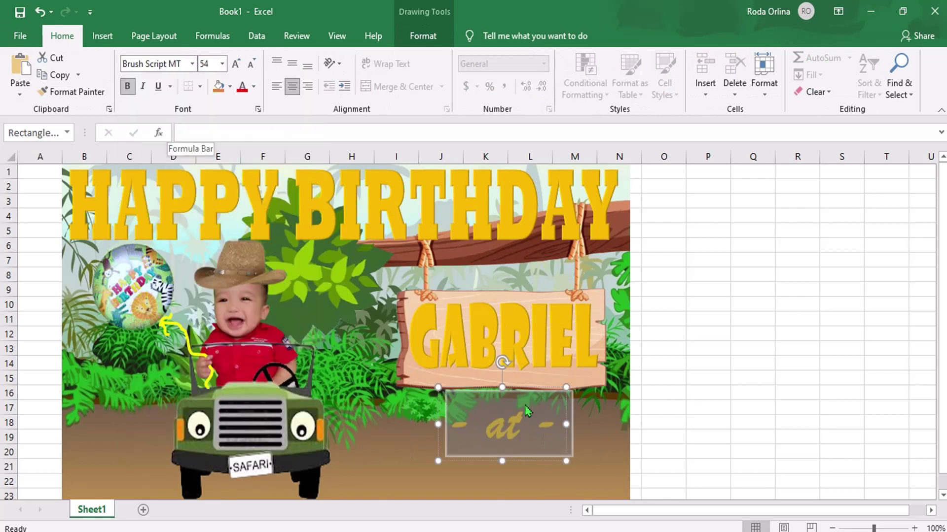
Shrink the '- at -' text to 20 pt and move it onto the sign below the name.
{"action": "left_click", "coordinate": [252, 66]}
{"action": "left_click", "coordinate": [252, 66]}
{"action": "left_click", "coordinate": [252, 66]}
{"action": "left_click", "coordinate": [252, 66]}
{"action": "left_click", "coordinate": [252, 66]}
{"action": "left_click", "coordinate": [252, 66]}
{"action": "left_click", "coordinate": [252, 67]}
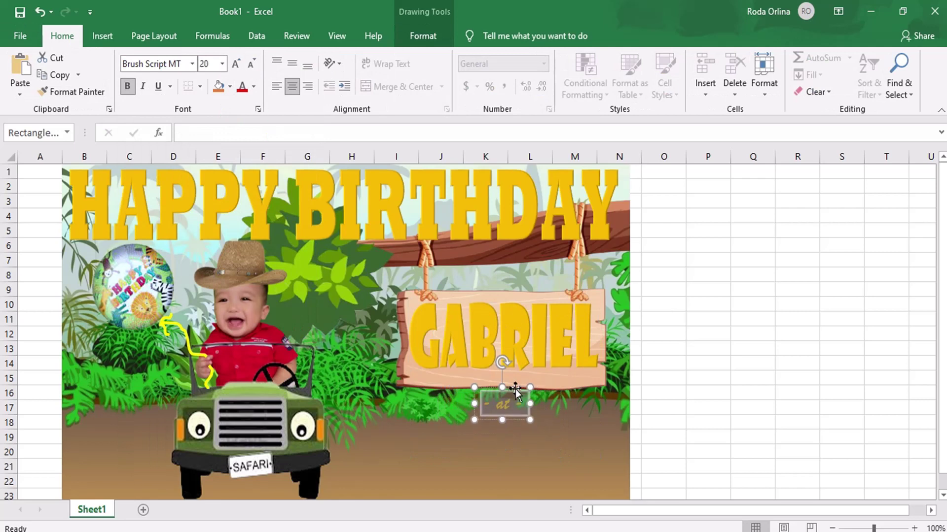
{"action": "left_click_drag", "start_coordinate": [513, 392], "coordinate": [512, 365]}
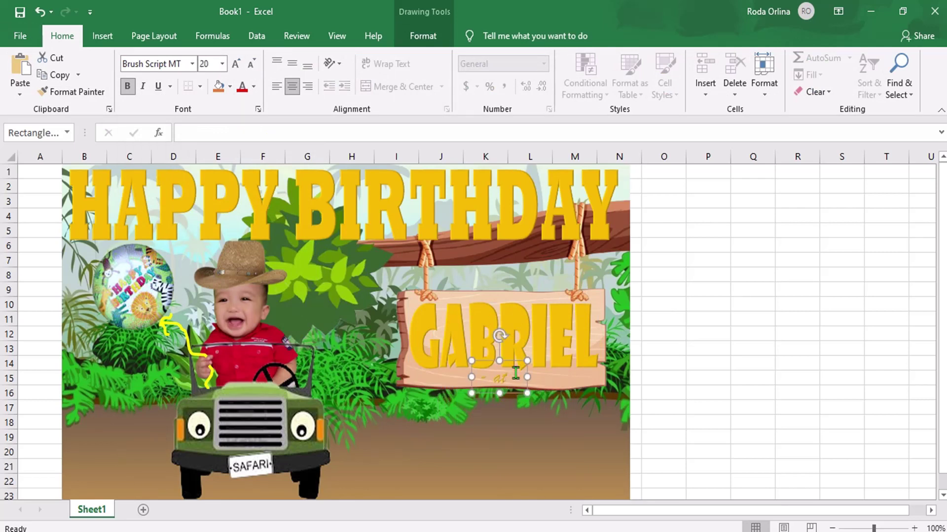
{"action": "left_click", "coordinate": [423, 35]}
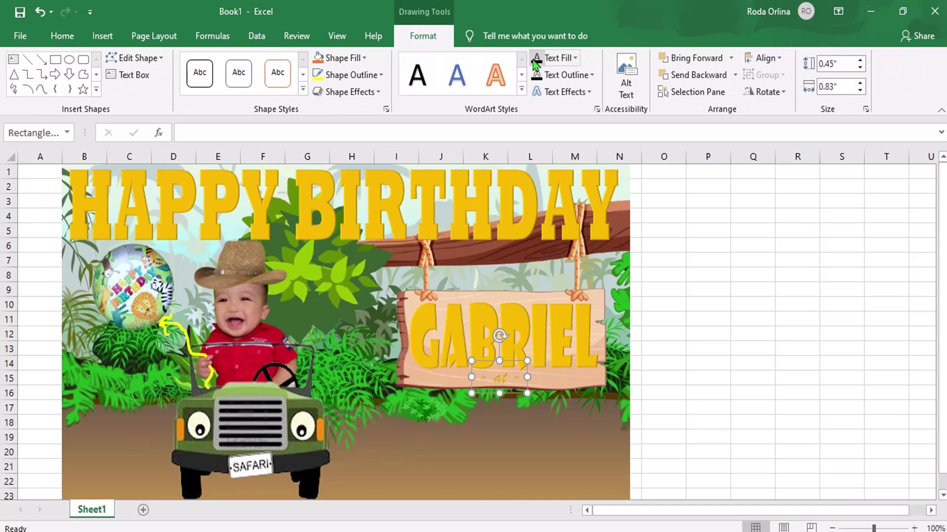
Give the name lettering an automatic black text outline, 4½ pt thick.
{"action": "left_click", "coordinate": [502, 316]}
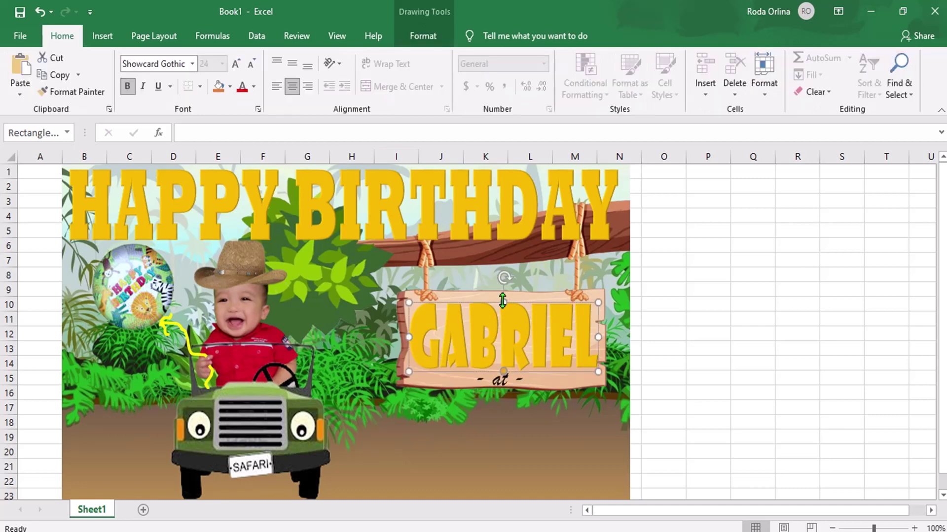
{"action": "left_click", "coordinate": [422, 35]}
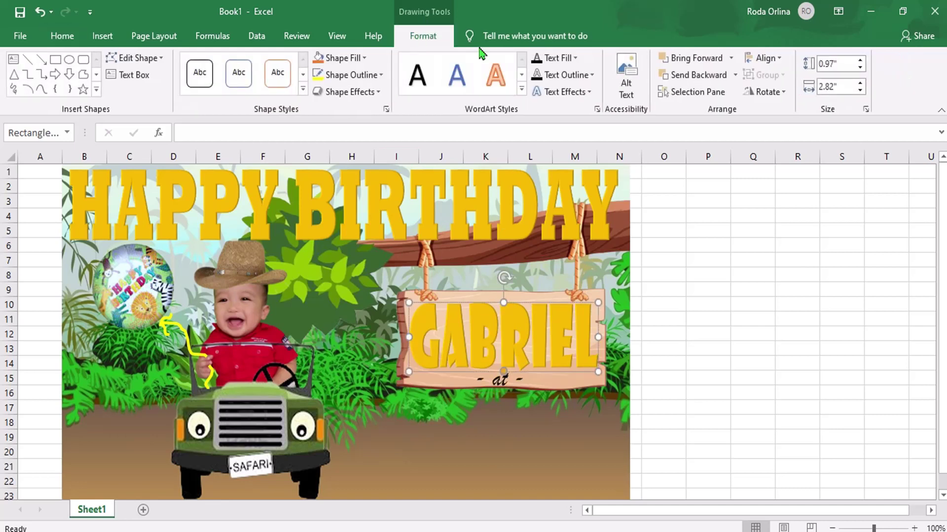
{"action": "left_click", "coordinate": [591, 75]}
{"action": "left_click", "coordinate": [557, 92]}
{"action": "left_click", "coordinate": [576, 77]}
{"action": "mouse_move", "coordinate": [566, 259]}
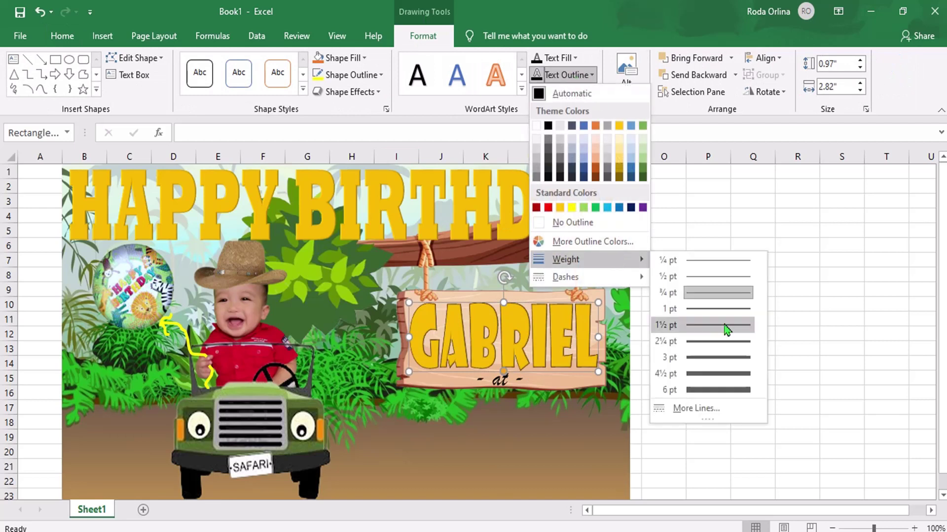
{"action": "left_click", "coordinate": [708, 375]}
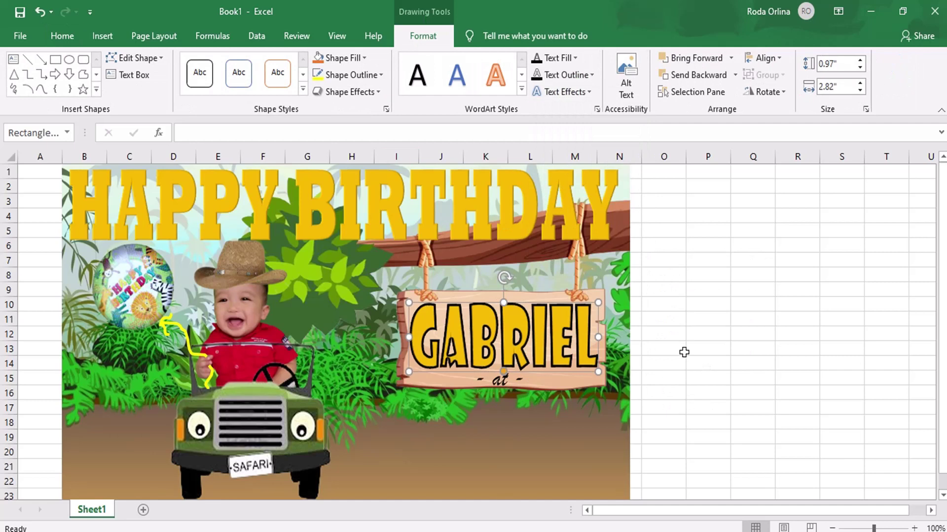
Fill the name lettering with the SAF 8 picture from D: > personal files > DOCUMENTS--DHA > onak.
{"action": "left_click", "coordinate": [557, 58]}
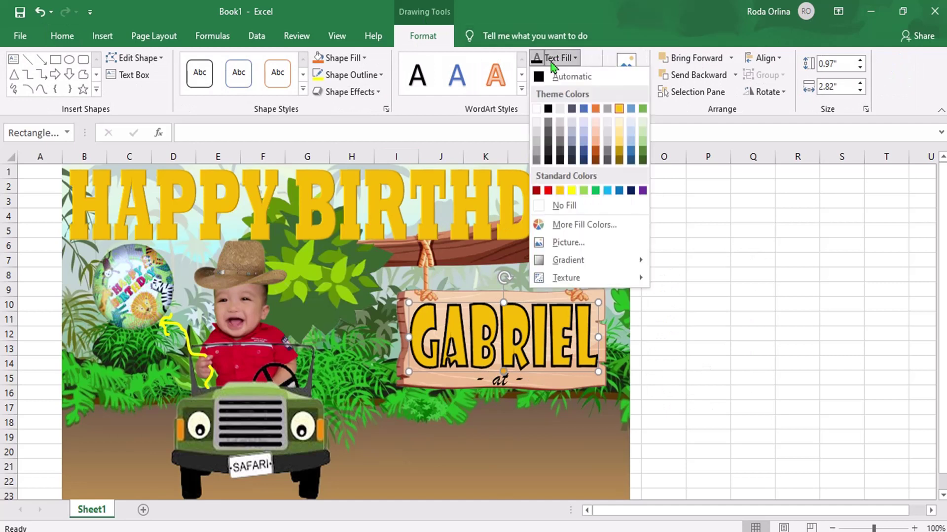
{"action": "left_click", "coordinate": [583, 247]}
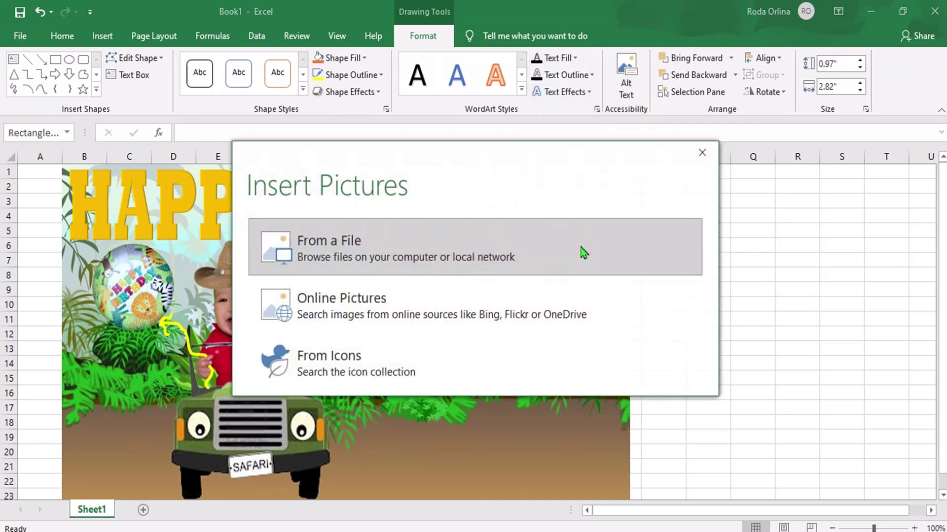
{"action": "left_click", "coordinate": [336, 249]}
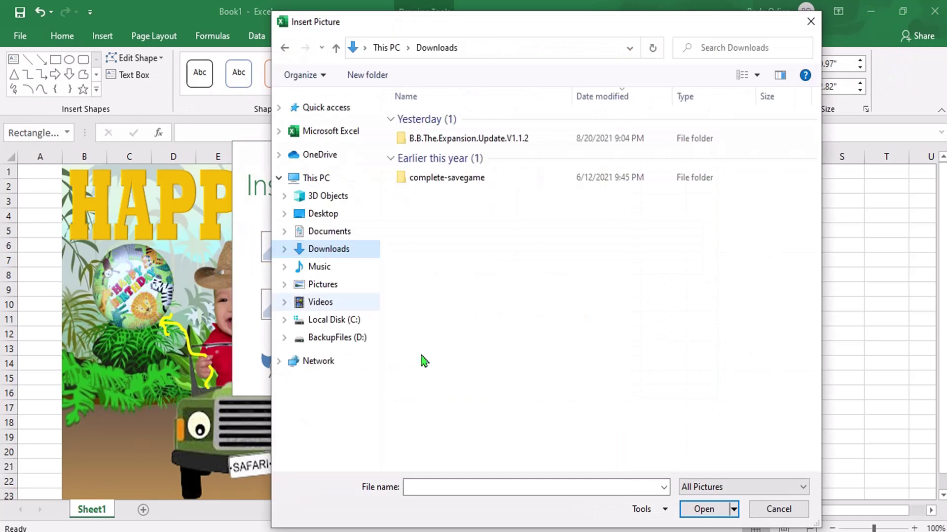
{"action": "left_click", "coordinate": [334, 339]}
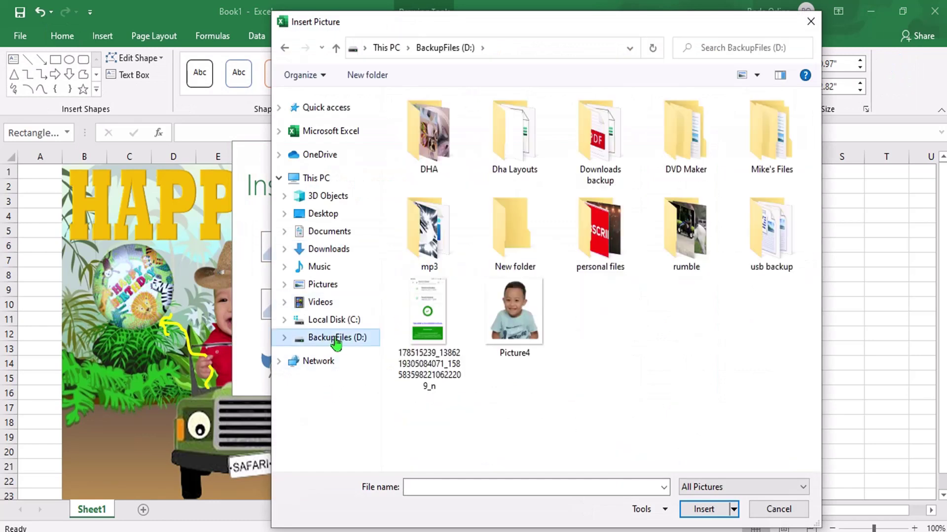
{"action": "double_click", "coordinate": [600, 230]}
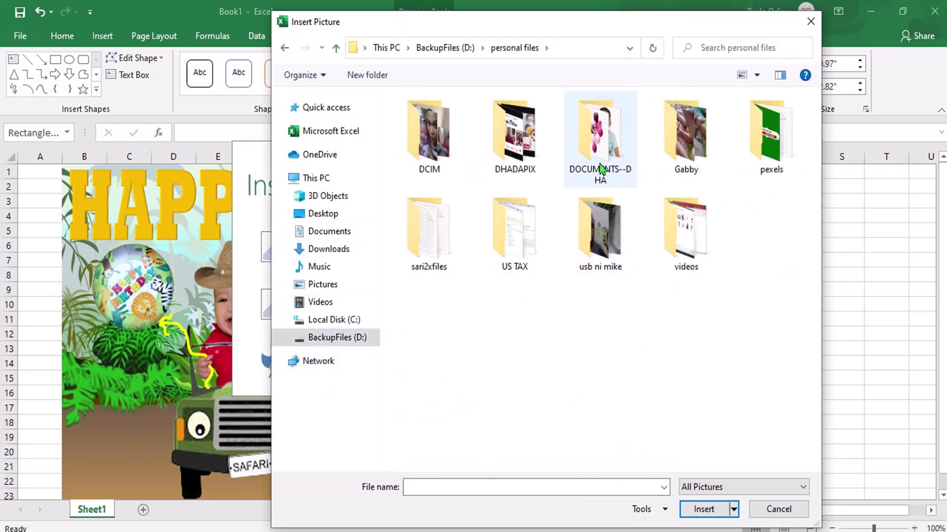
{"action": "double_click", "coordinate": [601, 165]}
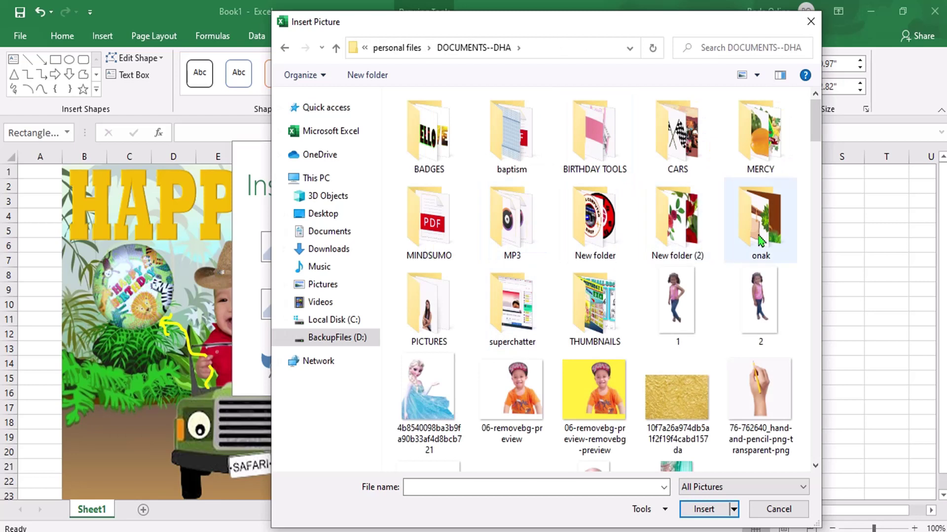
{"action": "double_click", "coordinate": [760, 241]}
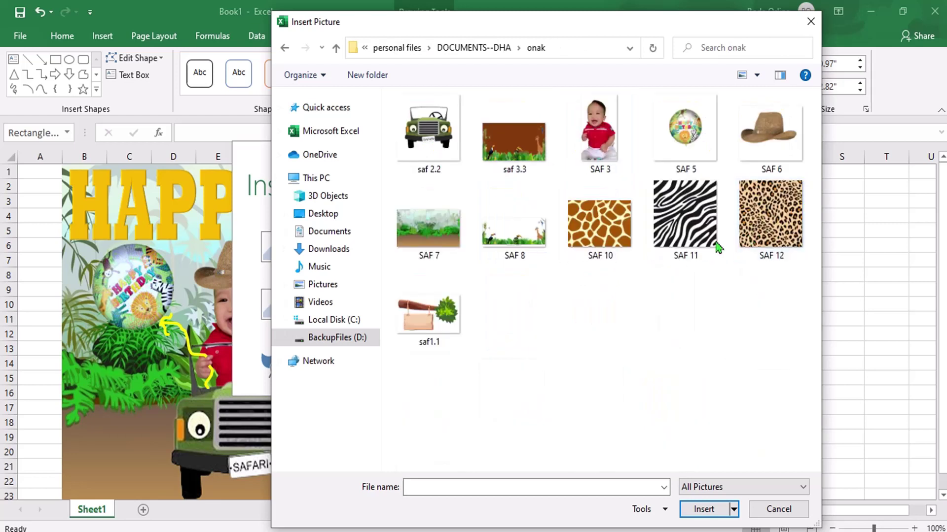
{"action": "double_click", "coordinate": [514, 227]}
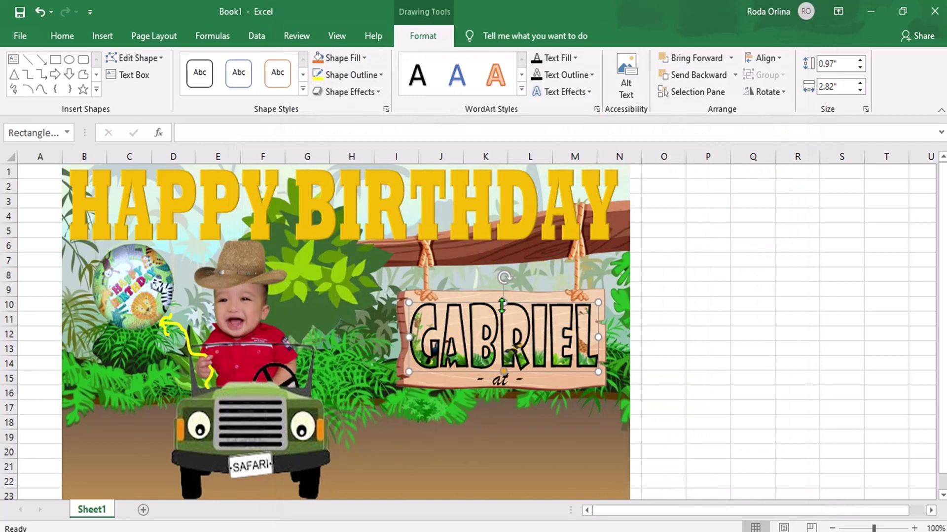
{"action": "left_click", "coordinate": [562, 74]}
Apply a preset shape effect and give the name's text shadow a white colour with 2 pt blur.
{"action": "left_click", "coordinate": [350, 92]}
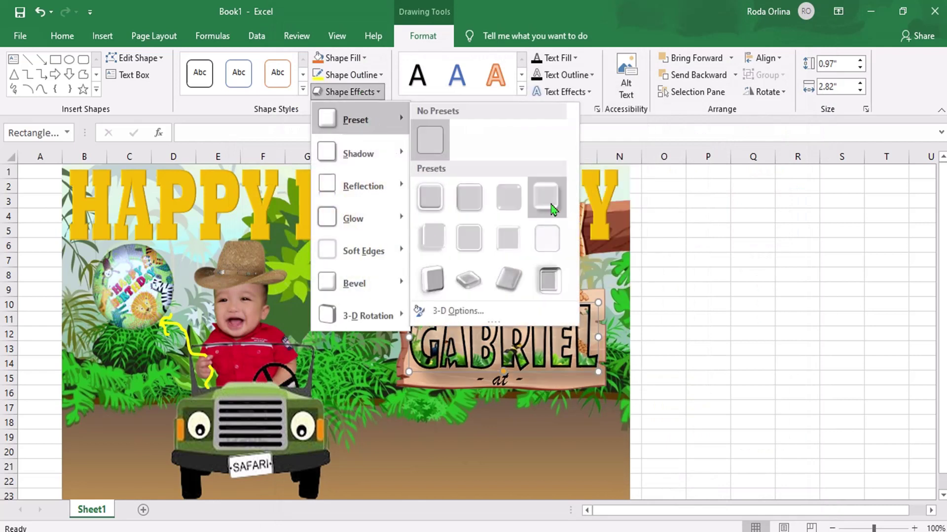
{"action": "left_click", "coordinate": [546, 204]}
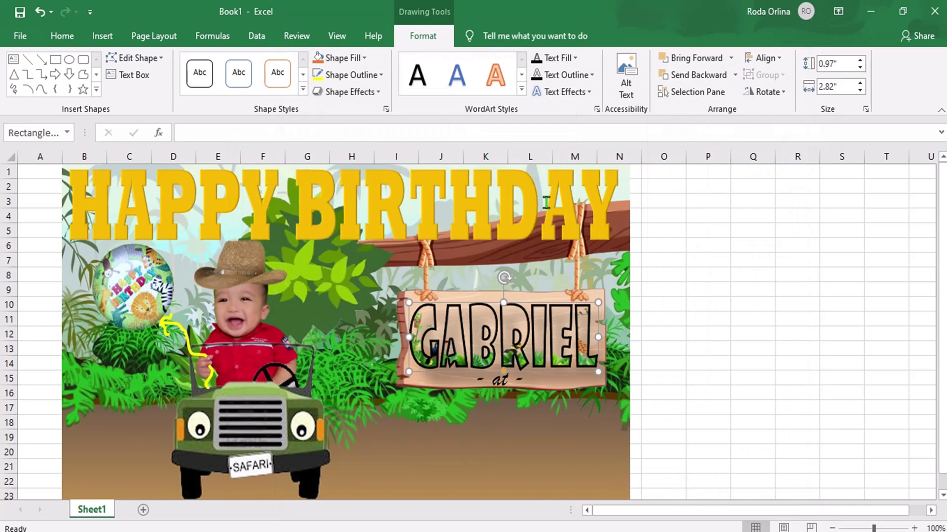
{"action": "left_click", "coordinate": [562, 92]}
{"action": "mouse_move", "coordinate": [572, 185]}
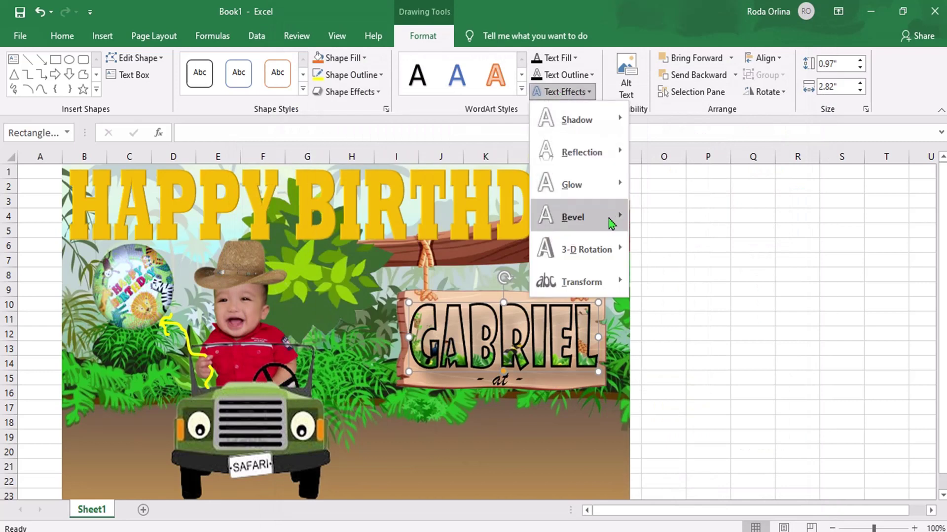
{"action": "left_click", "coordinate": [679, 391]}
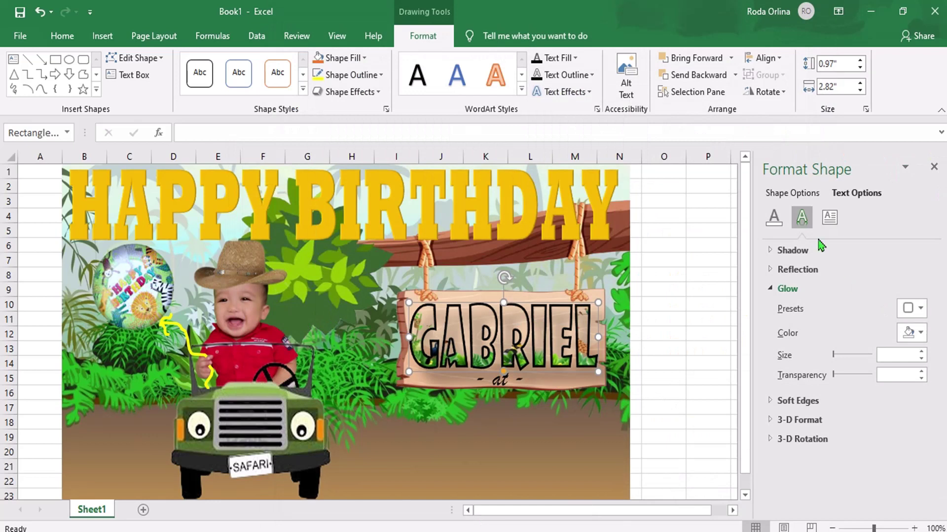
{"action": "left_click", "coordinate": [794, 250]}
{"action": "left_click", "coordinate": [911, 294]}
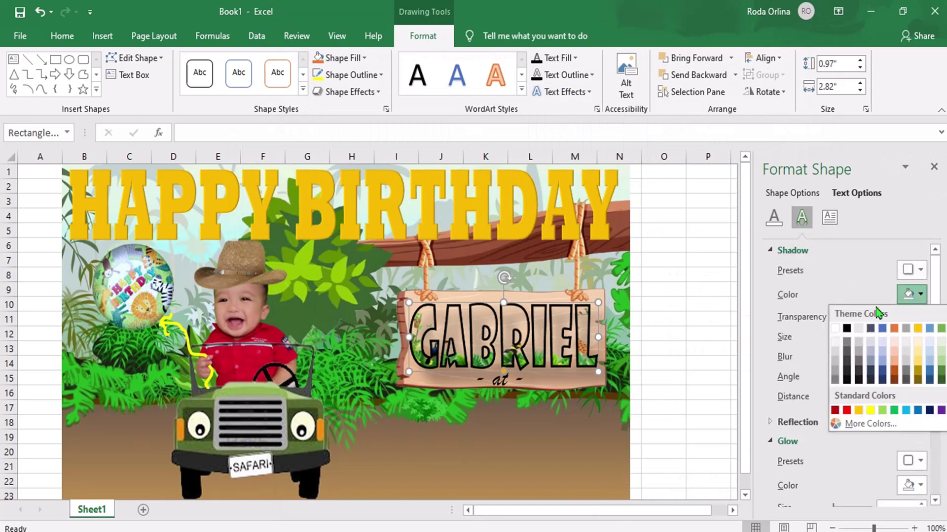
{"action": "left_click", "coordinate": [834, 330]}
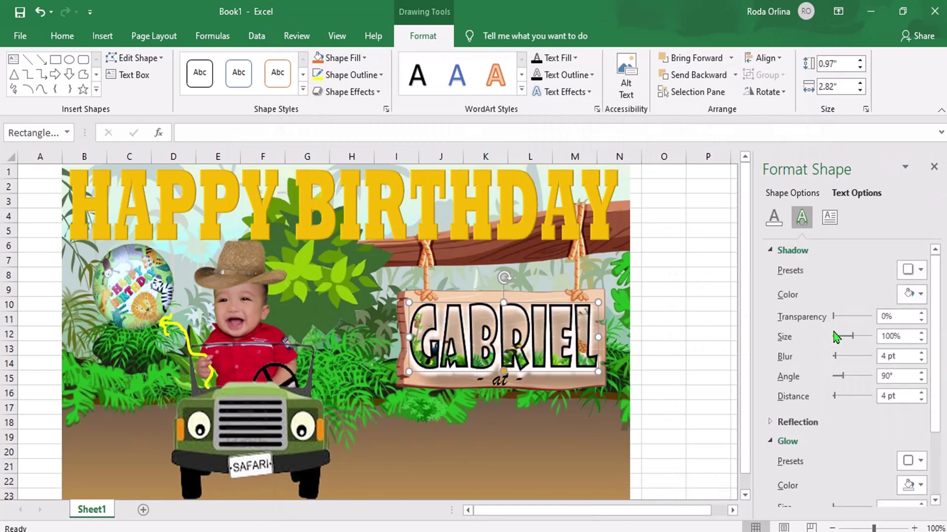
{"action": "left_click", "coordinate": [921, 361]}
{"action": "left_click", "coordinate": [921, 361]}
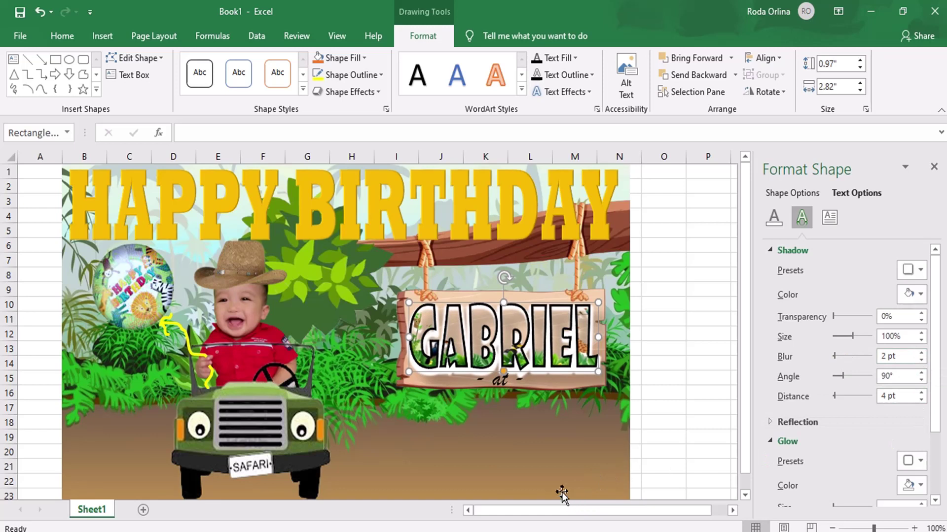
Nudge the name lettering slightly upward on the sign.
{"action": "key", "text": "Escape"}
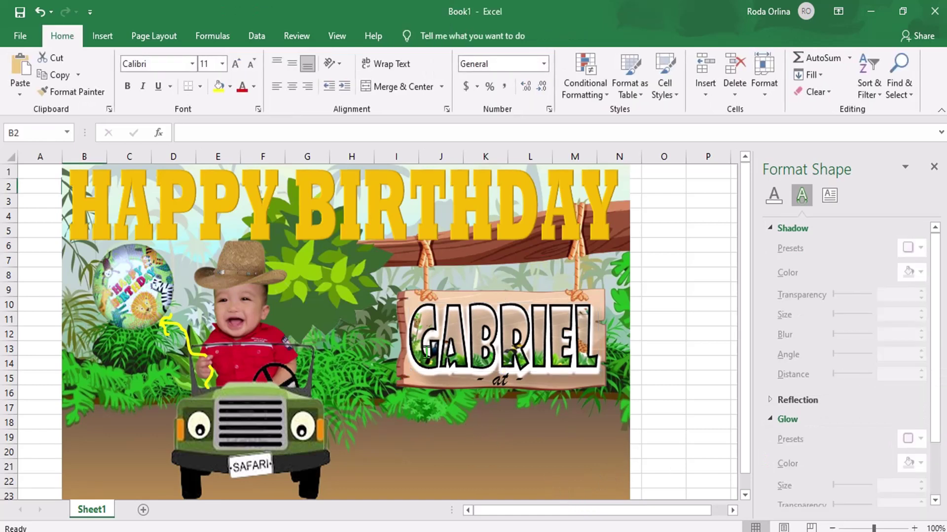
{"action": "left_click", "coordinate": [488, 347]}
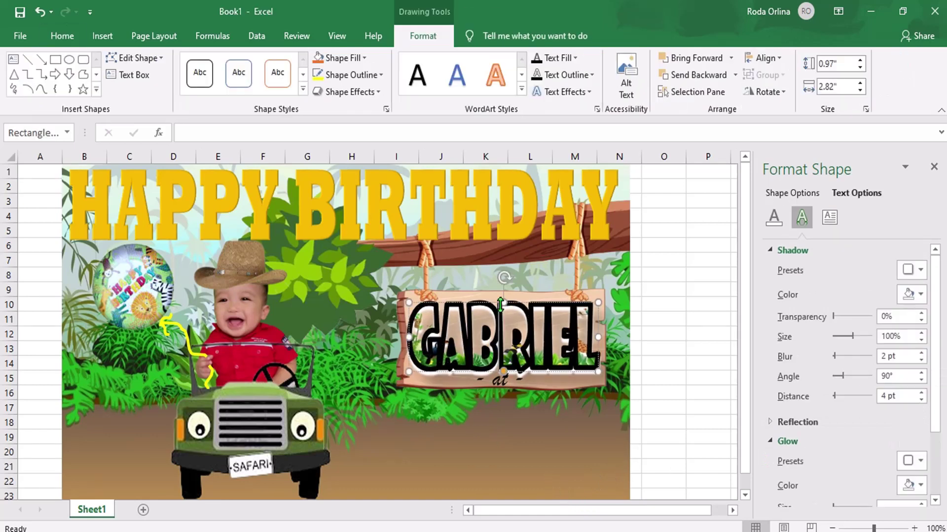
{"action": "key", "text": "Up"}
{"action": "key", "text": "Up"}
{"action": "key", "text": "Up"}
{"action": "key", "text": "Up"}
{"action": "key", "text": "Escape"}
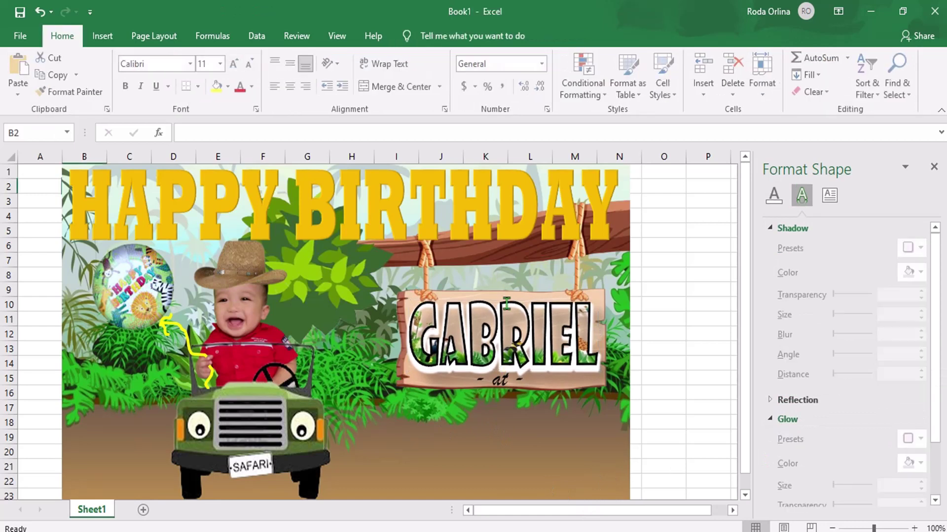
{"action": "left_click", "coordinate": [350, 240]}
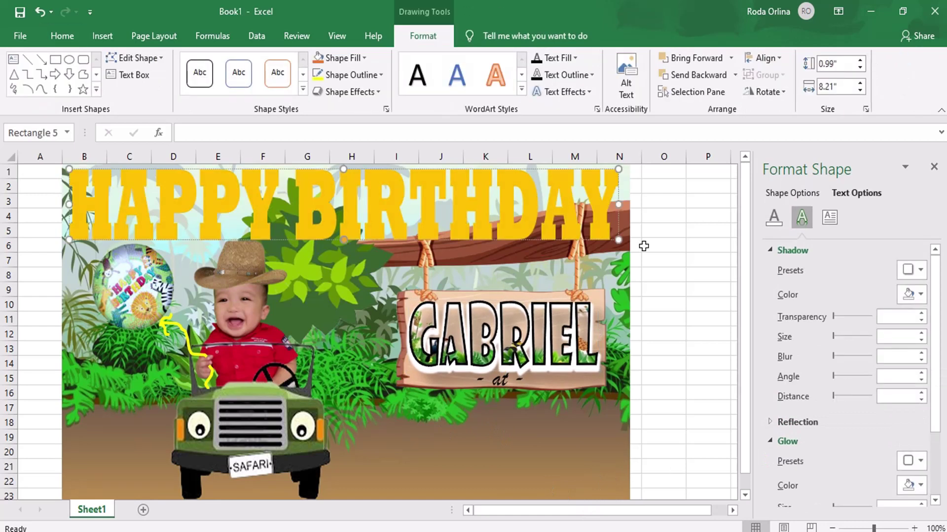
Fill the HAPPY BIRTHDAY WordArt with the SAF 3.3 picture from the onak folder.
{"action": "left_click", "coordinate": [617, 240]}
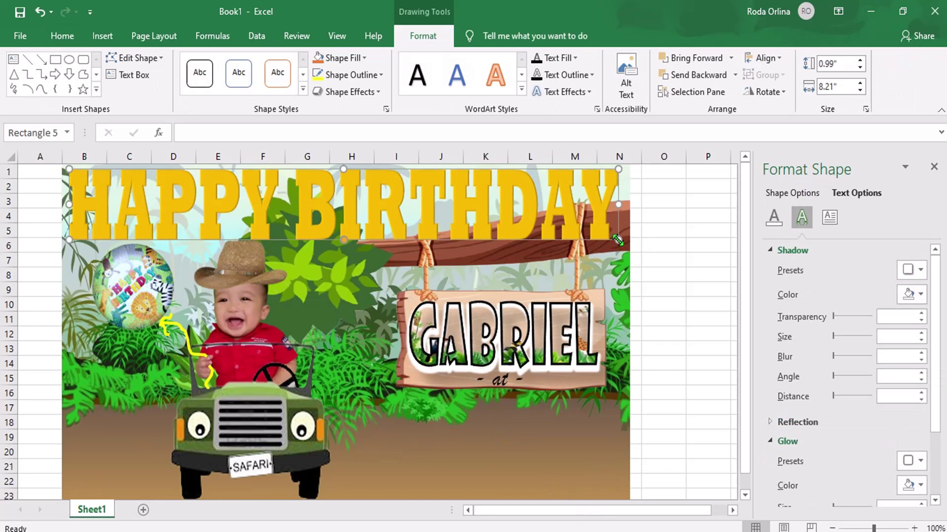
{"action": "left_click", "coordinate": [562, 58]}
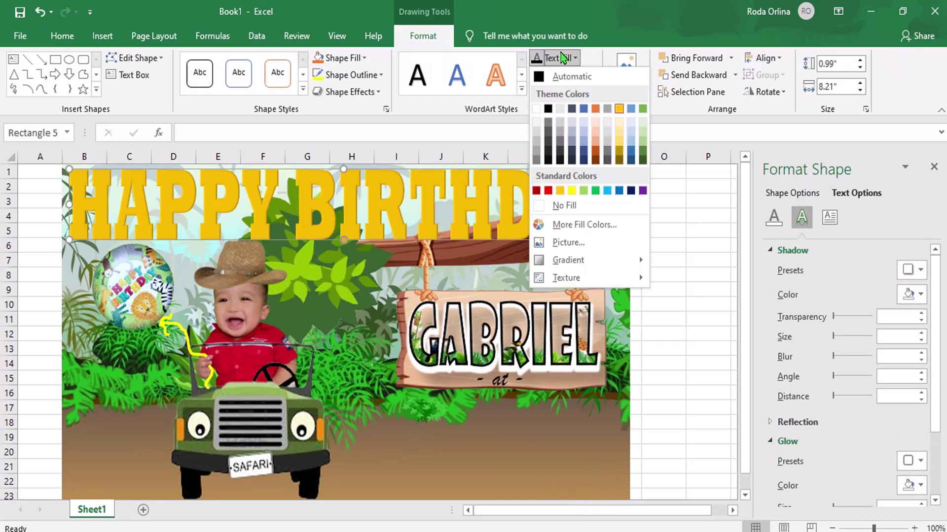
{"action": "left_click", "coordinate": [572, 242]}
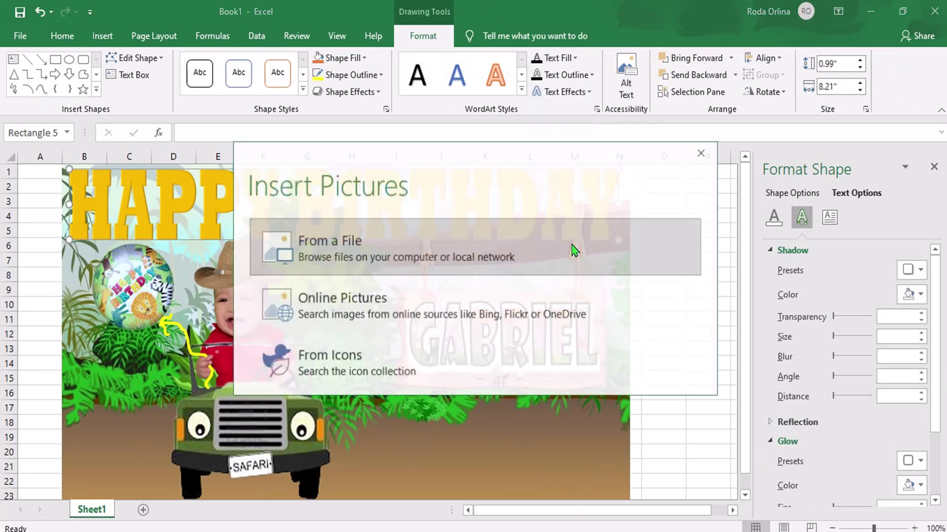
{"action": "left_click", "coordinate": [332, 256]}
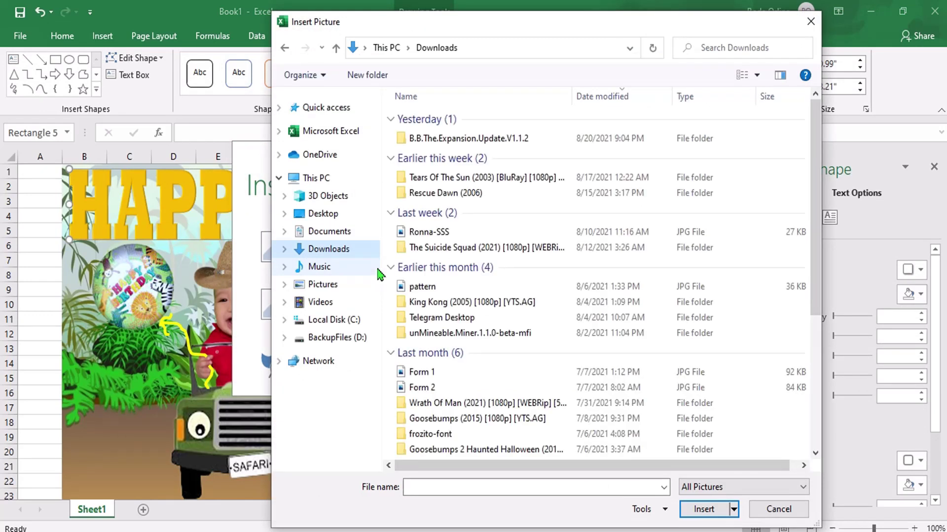
{"action": "left_click", "coordinate": [337, 337]}
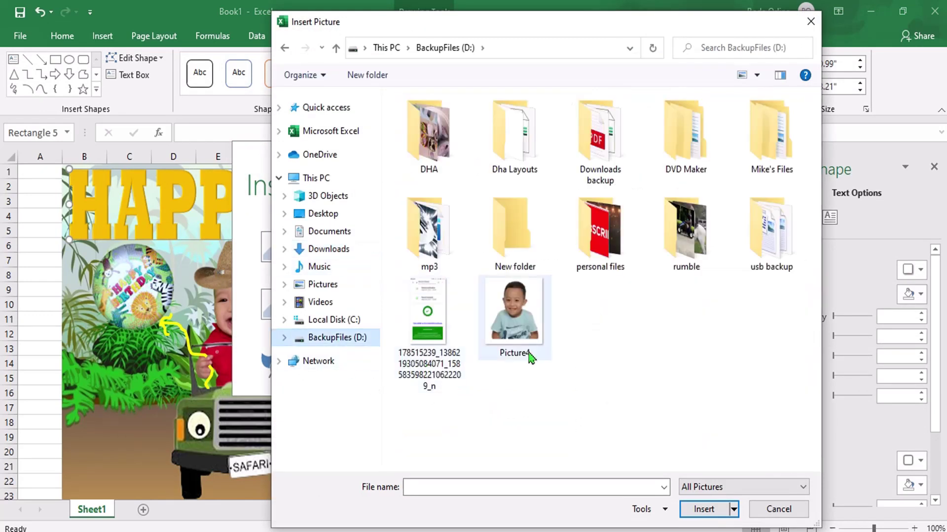
{"action": "double_click", "coordinate": [618, 224]}
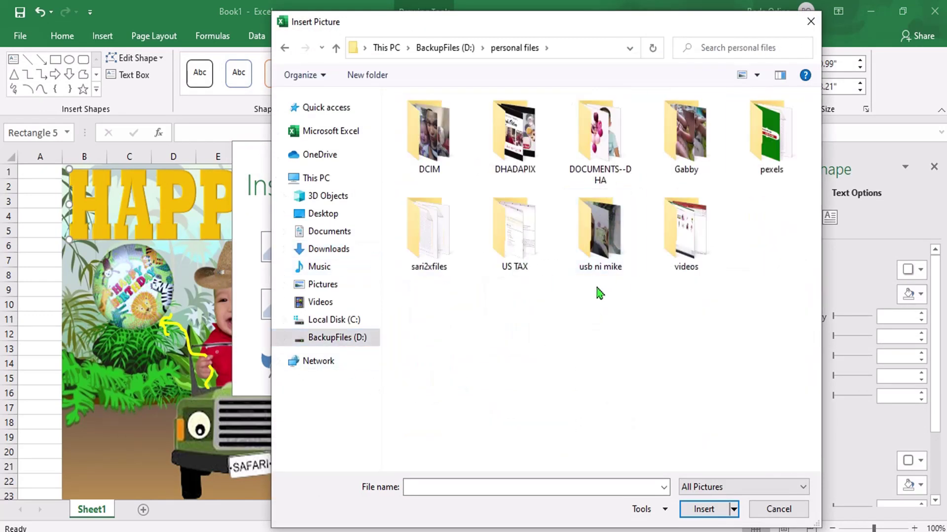
{"action": "double_click", "coordinate": [610, 175]}
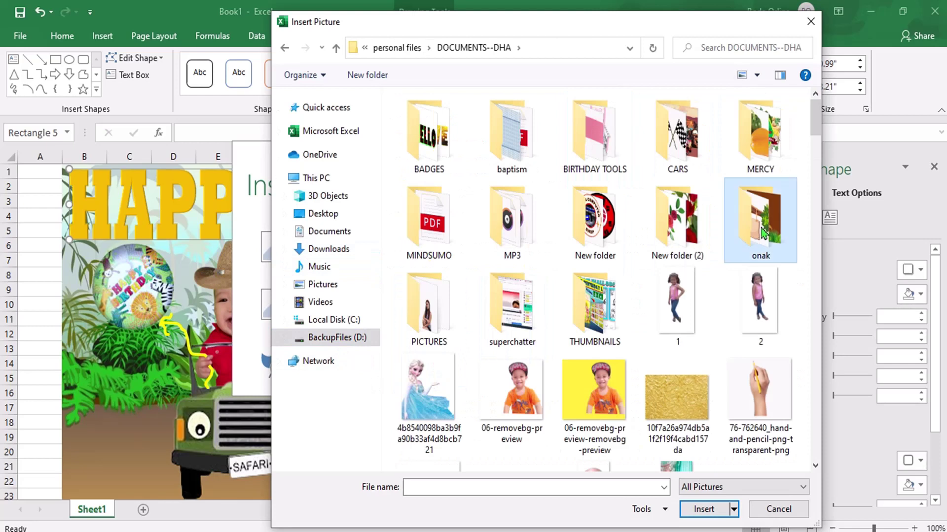
{"action": "double_click", "coordinate": [763, 233]}
{"action": "double_click", "coordinate": [513, 143]}
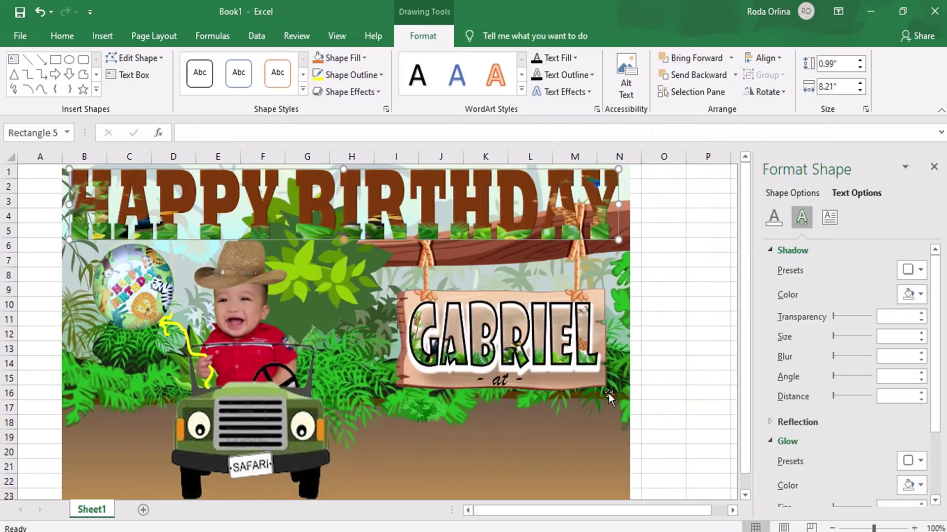
Set the HAPPY BIRTHDAY shadow to white with 2 pt blur and 6 pt distance.
{"action": "left_click", "coordinate": [915, 302]}
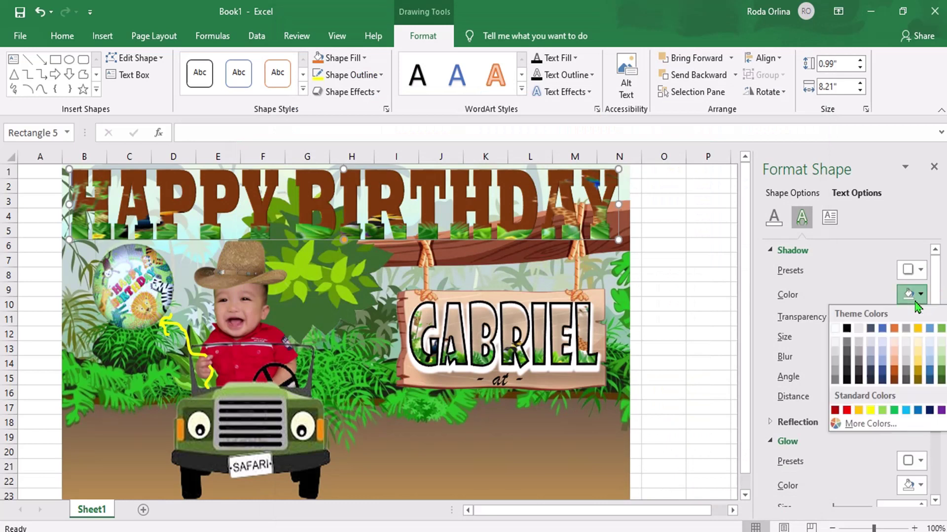
{"action": "left_click", "coordinate": [834, 329]}
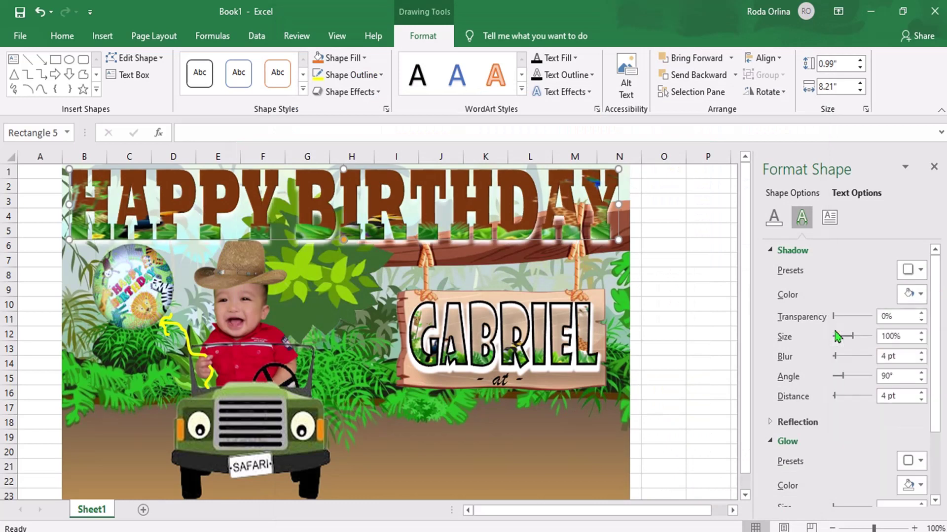
{"action": "left_click", "coordinate": [921, 360]}
{"action": "left_click", "coordinate": [921, 360]}
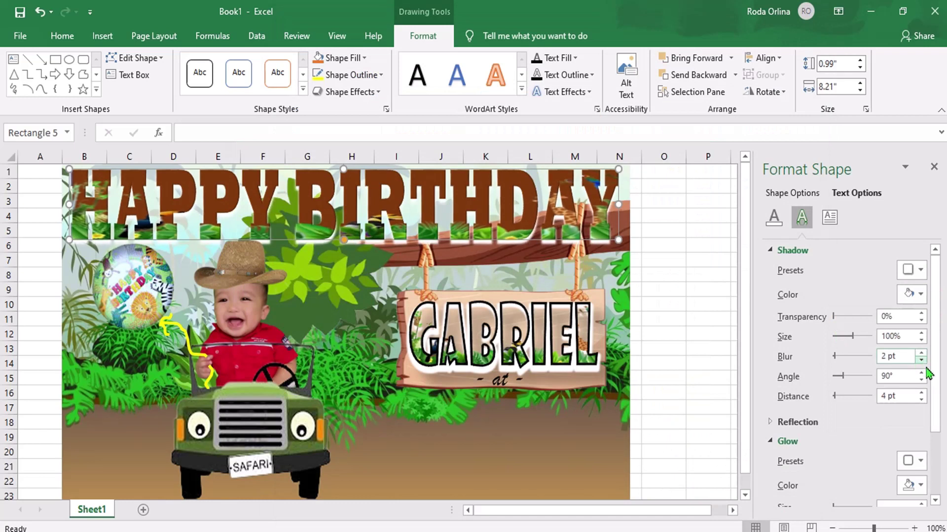
{"action": "left_click", "coordinate": [921, 393]}
{"action": "left_click", "coordinate": [921, 393]}
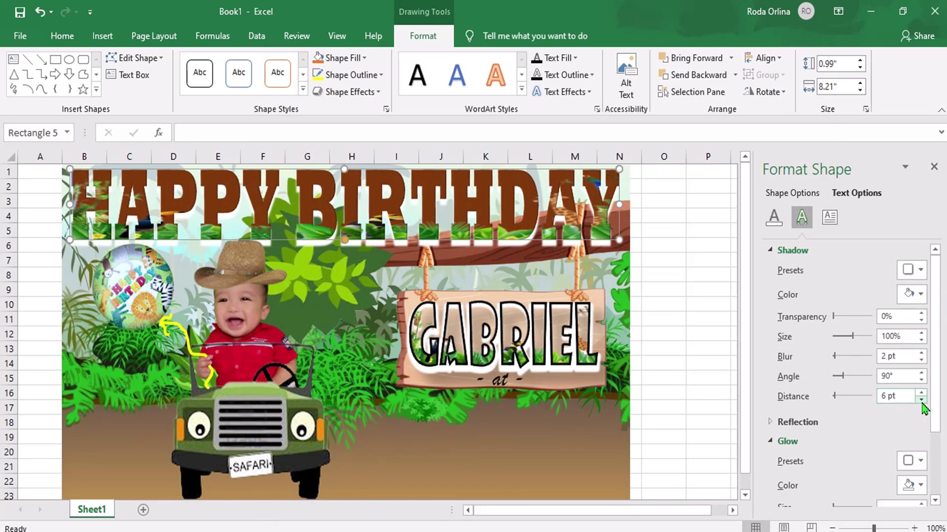
{"action": "key", "text": "Escape"}
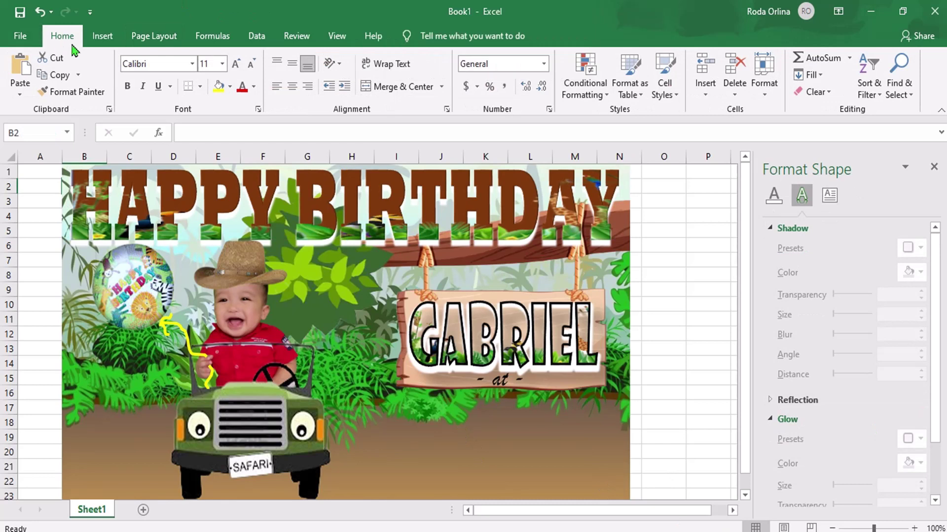
Insert a gold WordArt letter 'O' and place it below the GABRIEL sign.
{"action": "left_click", "coordinate": [102, 36]}
{"action": "left_click", "coordinate": [791, 70]}
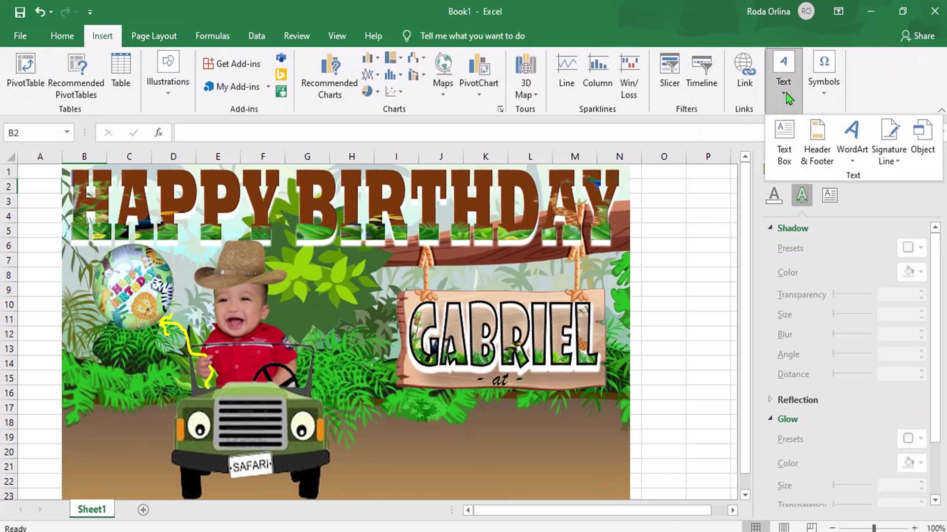
{"action": "left_click", "coordinate": [851, 135]}
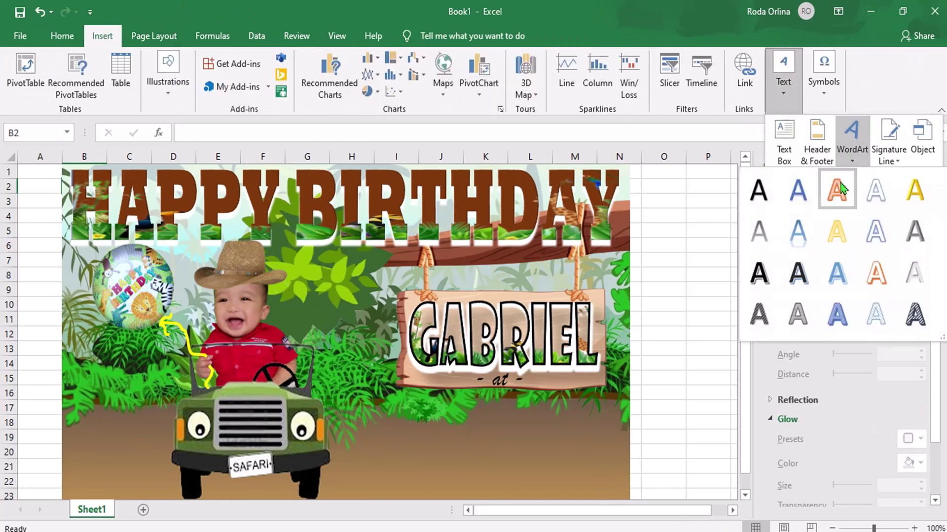
{"action": "left_click", "coordinate": [916, 188]}
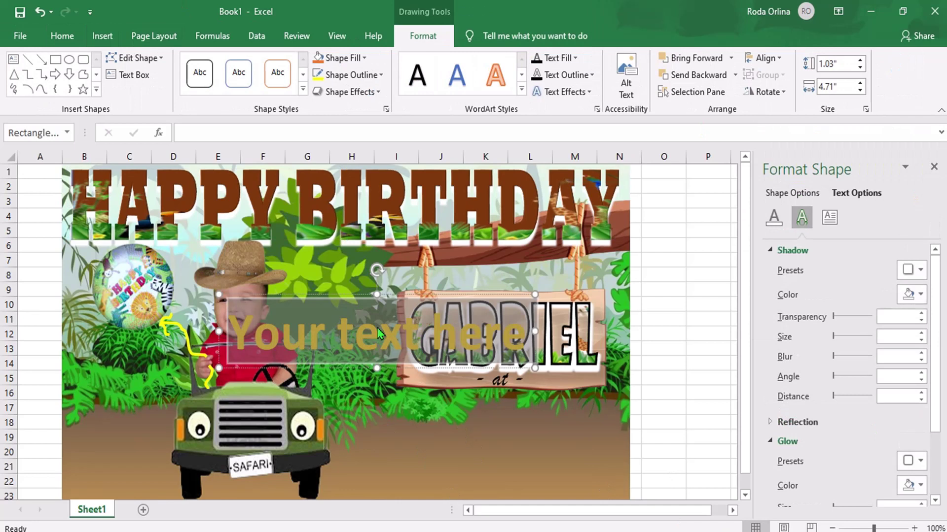
{"action": "type", "text": "O"}
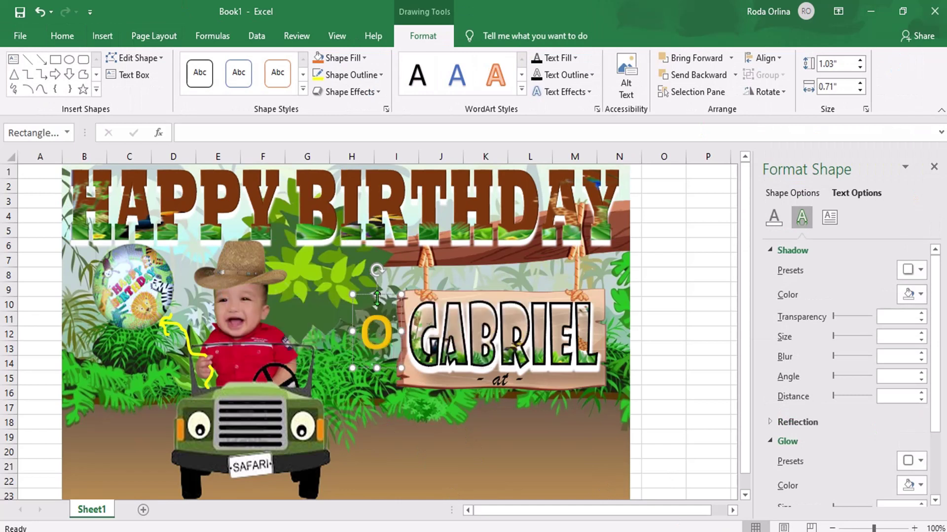
{"action": "left_click_drag", "start_coordinate": [377, 298], "coordinate": [402, 399]}
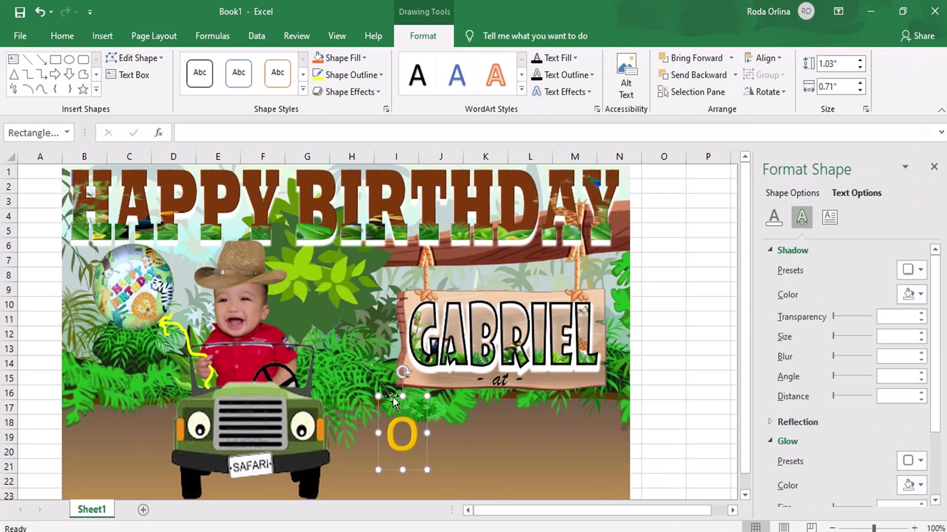
{"action": "left_click", "coordinate": [63, 35]}
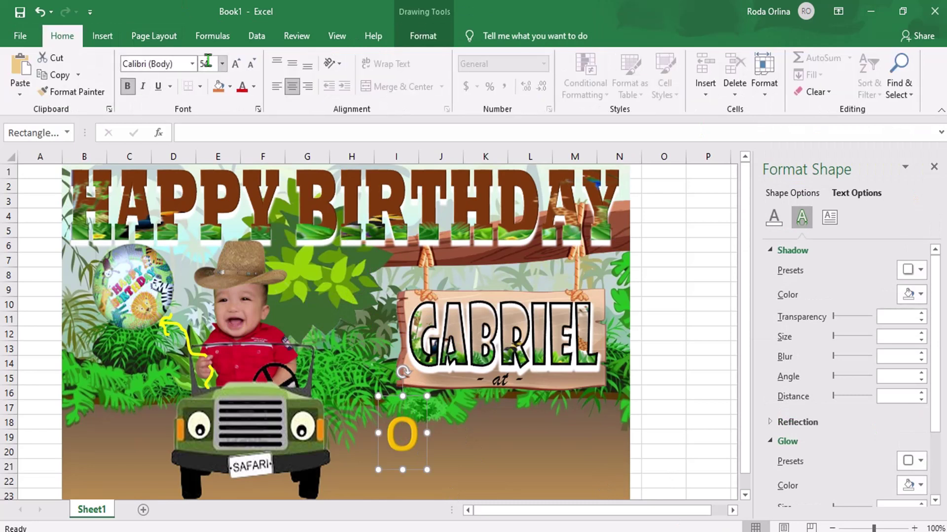
{"action": "left_click", "coordinate": [191, 64]}
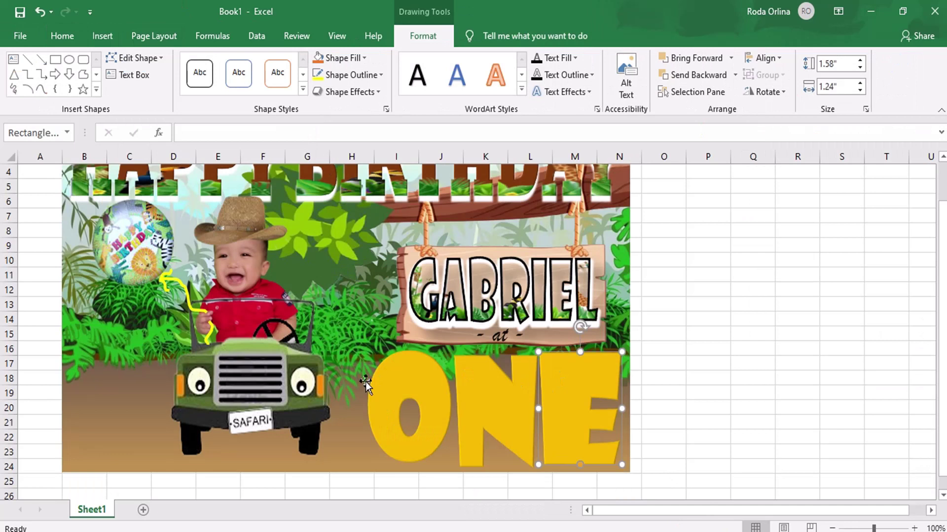
{"action": "left_click", "coordinate": [401, 385]}
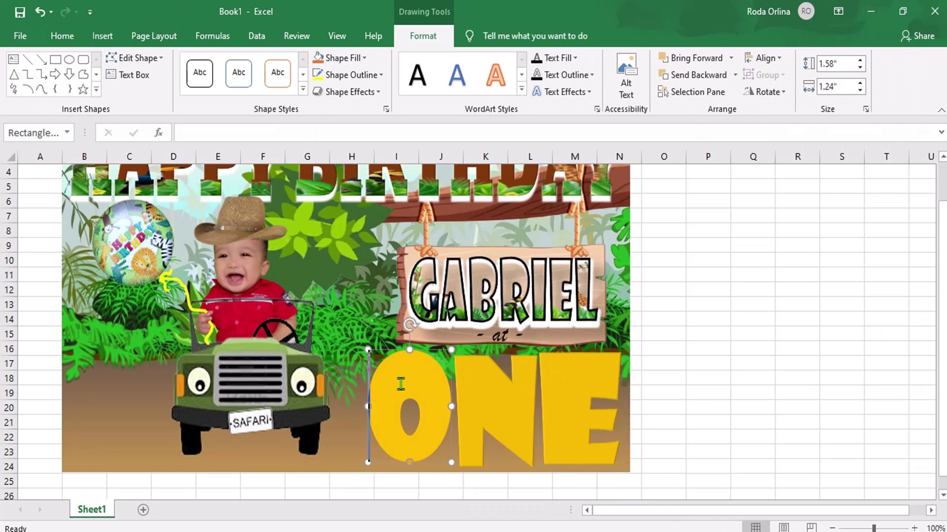
Change the O, N and E WordArt letters to Rockwell Extra Bold.
{"action": "key", "text": "Escape"}
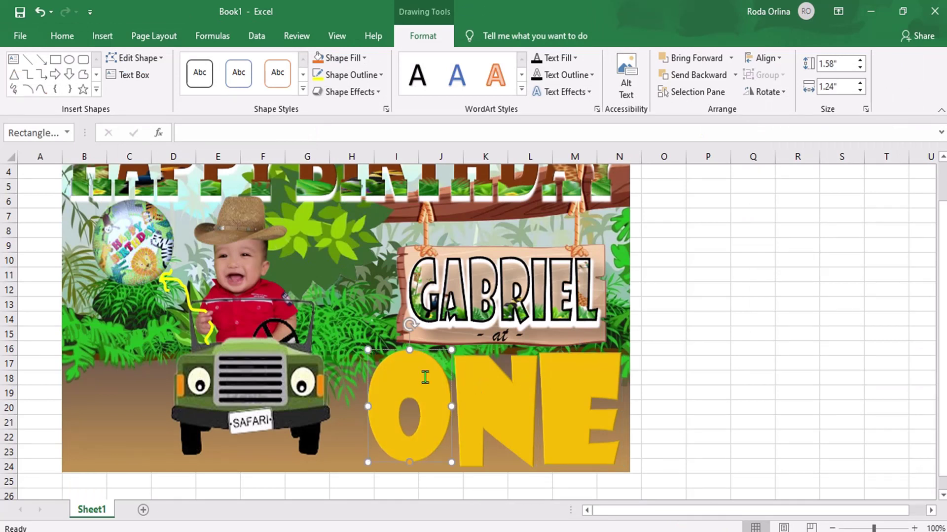
{"action": "left_click", "coordinate": [62, 36]}
{"action": "left_click", "coordinate": [193, 67]}
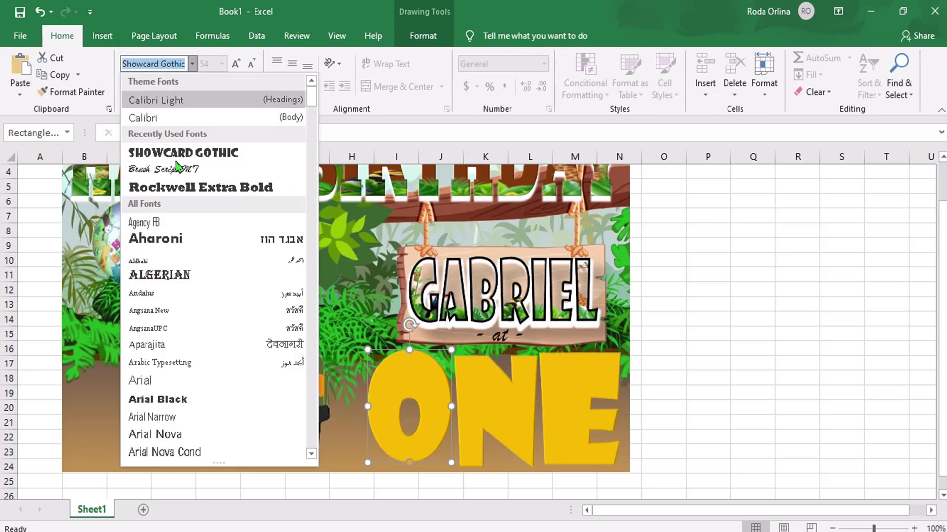
{"action": "left_click", "coordinate": [183, 190]}
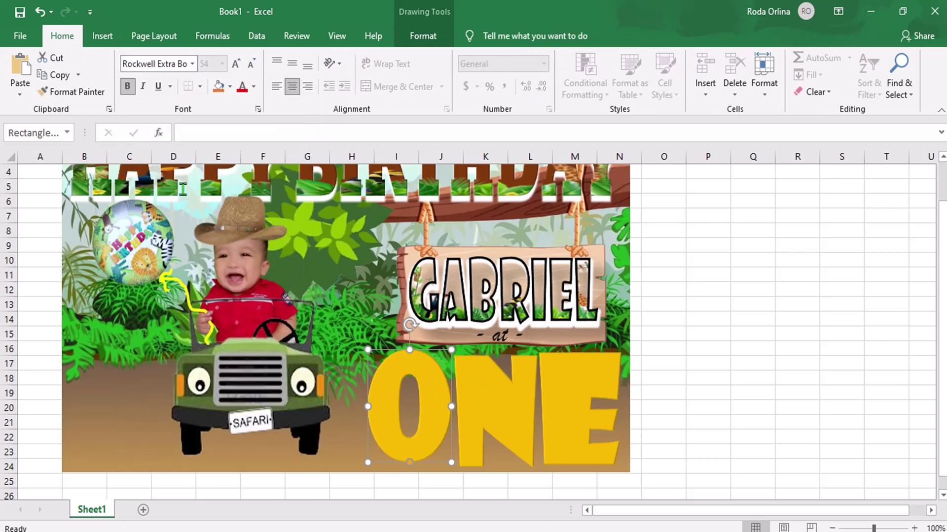
{"action": "left_click", "coordinate": [460, 356]}
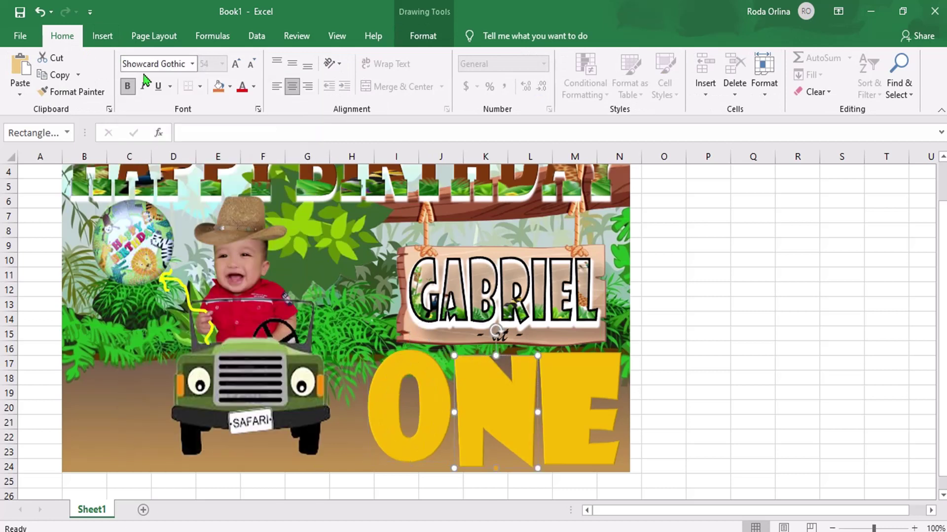
{"action": "left_click", "coordinate": [193, 64]}
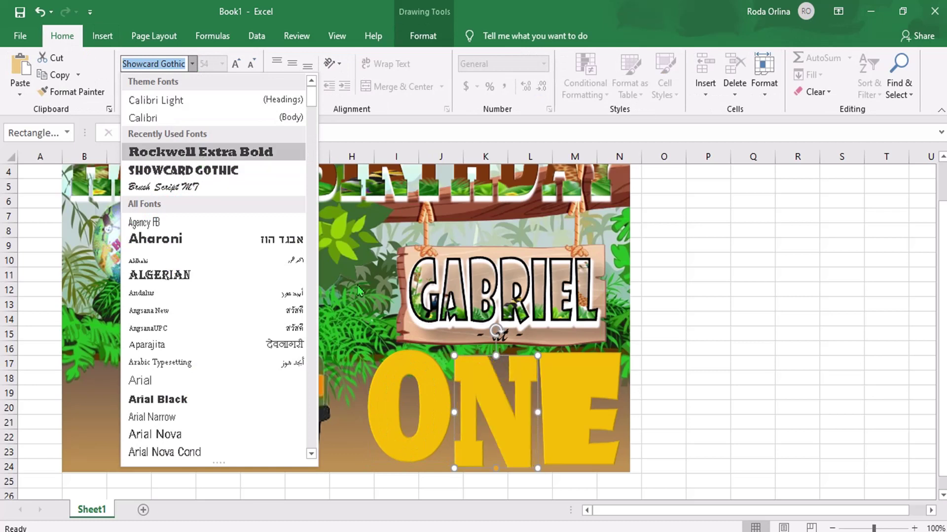
{"action": "left_click", "coordinate": [182, 152]}
{"action": "left_click", "coordinate": [586, 359]}
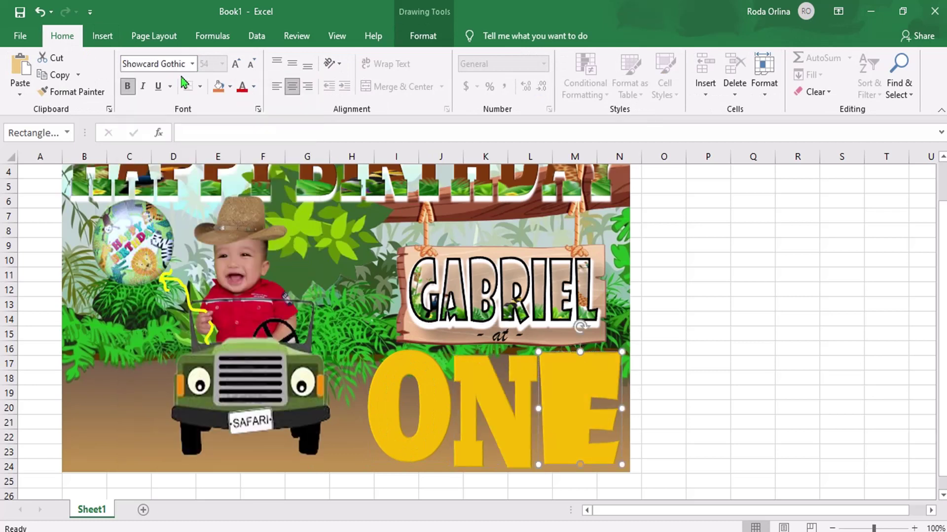
{"action": "left_click", "coordinate": [193, 63]}
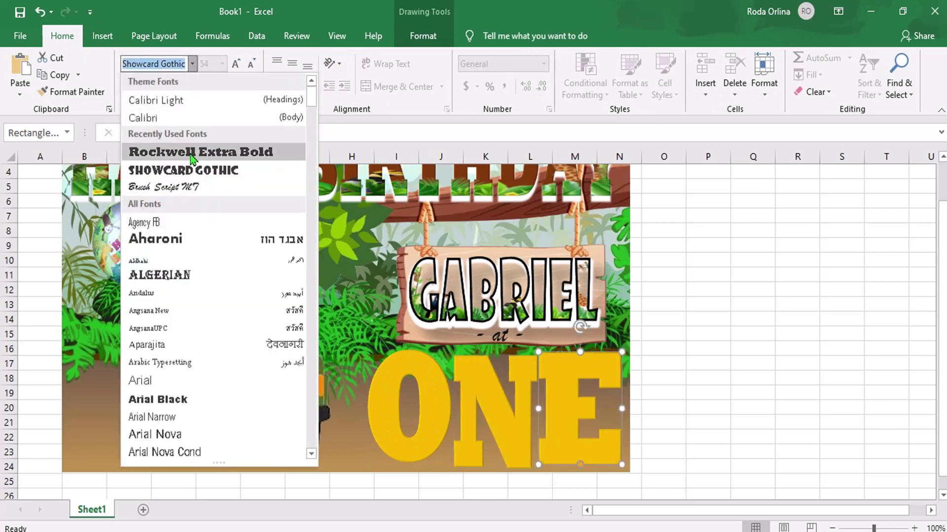
{"action": "left_click", "coordinate": [191, 153]}
{"action": "key", "text": "Escape"}
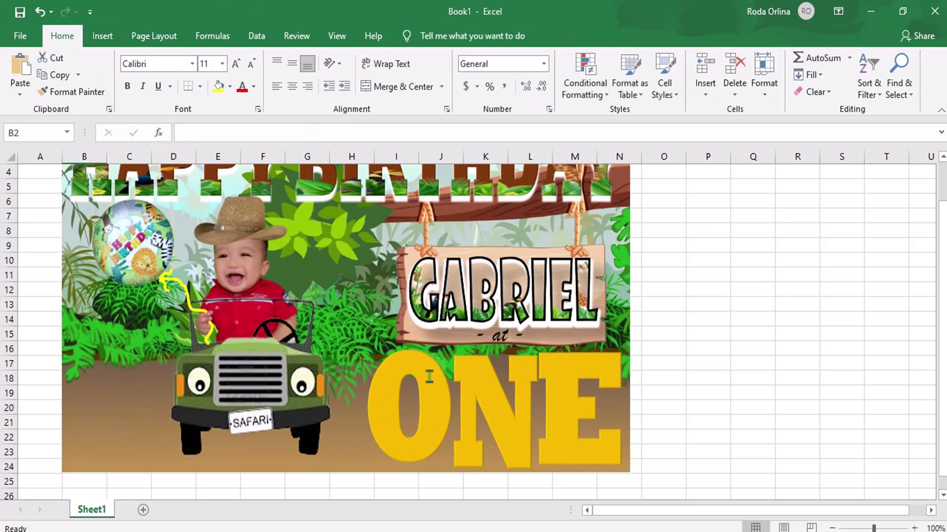
Resize the N, O and E letters so they stretch to fill their space.
{"action": "left_click", "coordinate": [508, 430]}
{"action": "left_click_drag", "start_coordinate": [535, 466], "coordinate": [535, 465]}
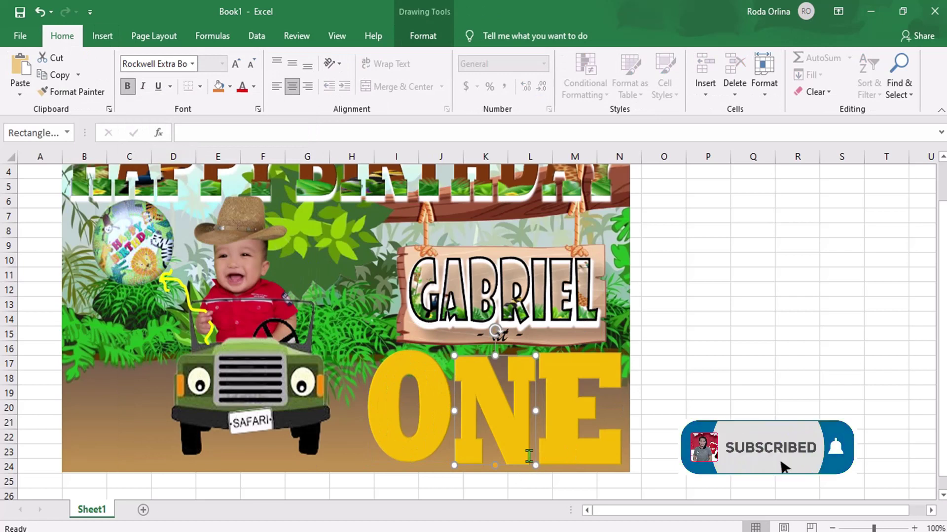
{"action": "left_click", "coordinate": [418, 438]}
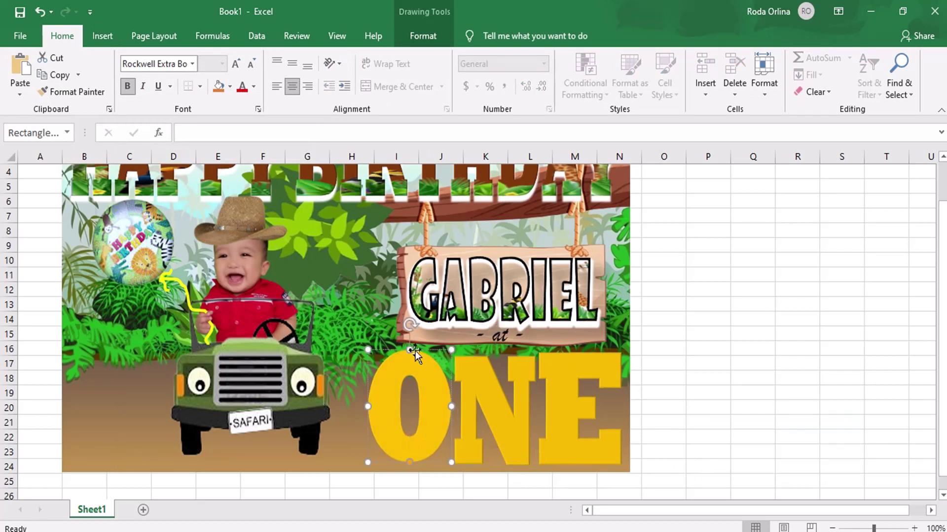
{"action": "left_click_drag", "start_coordinate": [415, 351], "coordinate": [417, 353]}
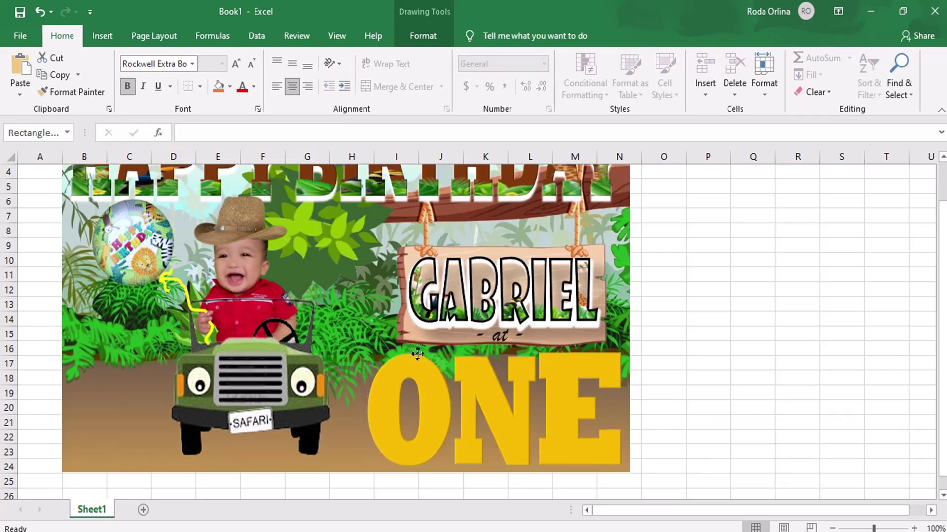
{"action": "left_click", "coordinate": [609, 364]}
{"action": "left_click_drag", "start_coordinate": [621, 353], "coordinate": [622, 356]}
{"action": "left_click", "coordinate": [628, 365]}
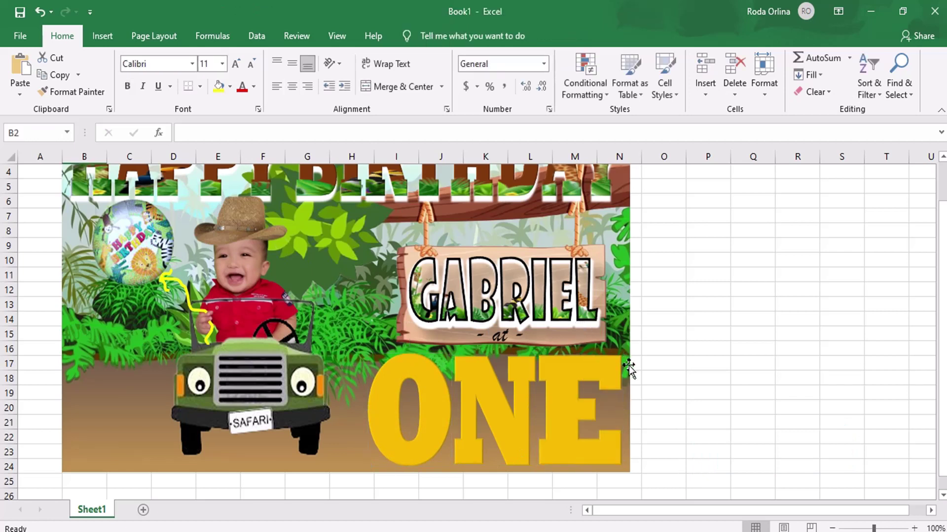
{"action": "left_click", "coordinate": [422, 391]}
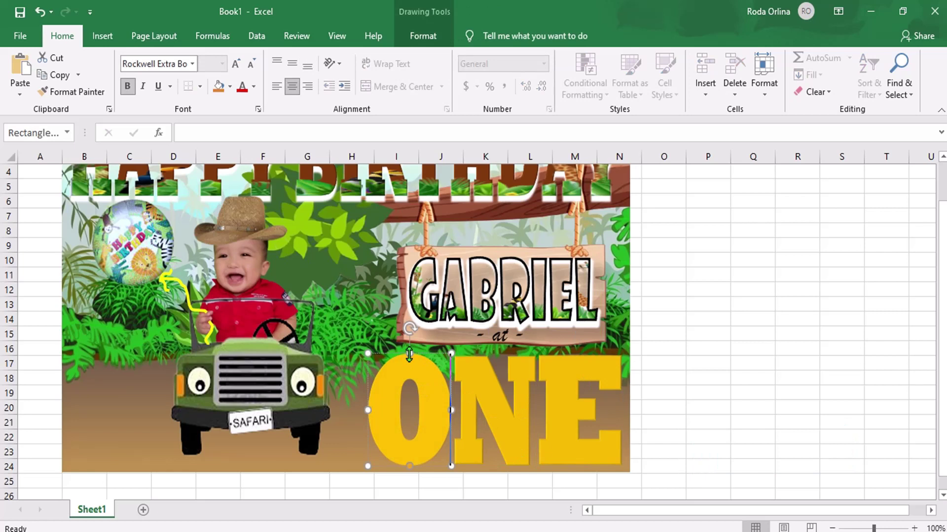
{"action": "left_click", "coordinate": [423, 36]}
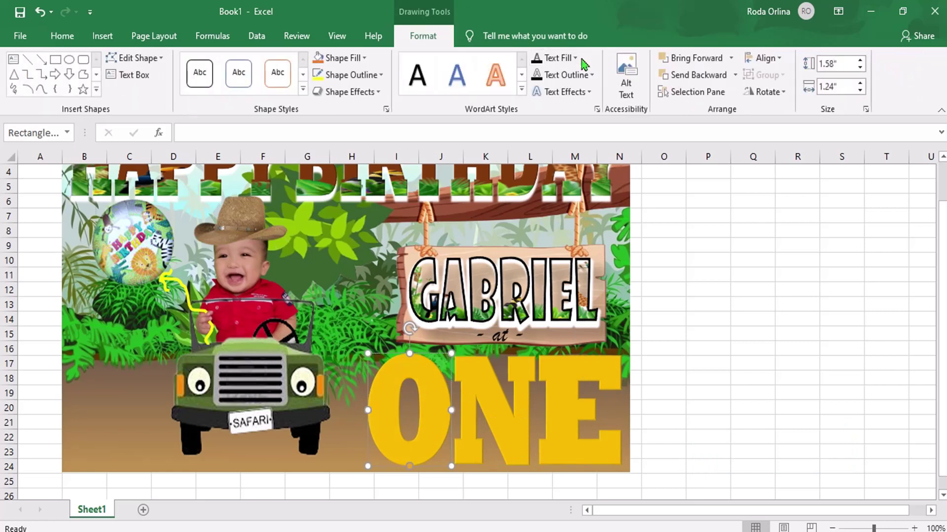
Fill the O with the giraffe-print picture SAF 10 from the onak folder.
{"action": "left_click", "coordinate": [575, 58]}
{"action": "left_click", "coordinate": [568, 242]}
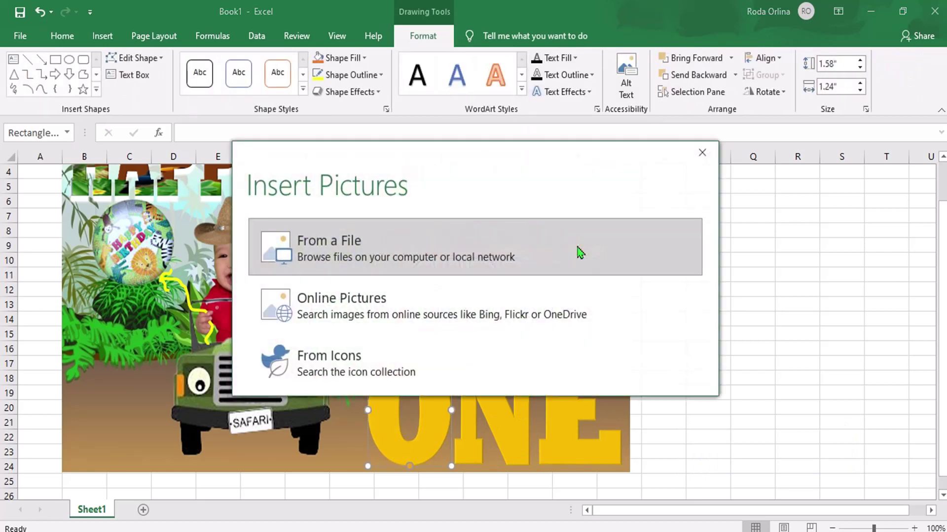
{"action": "left_click", "coordinate": [308, 236]}
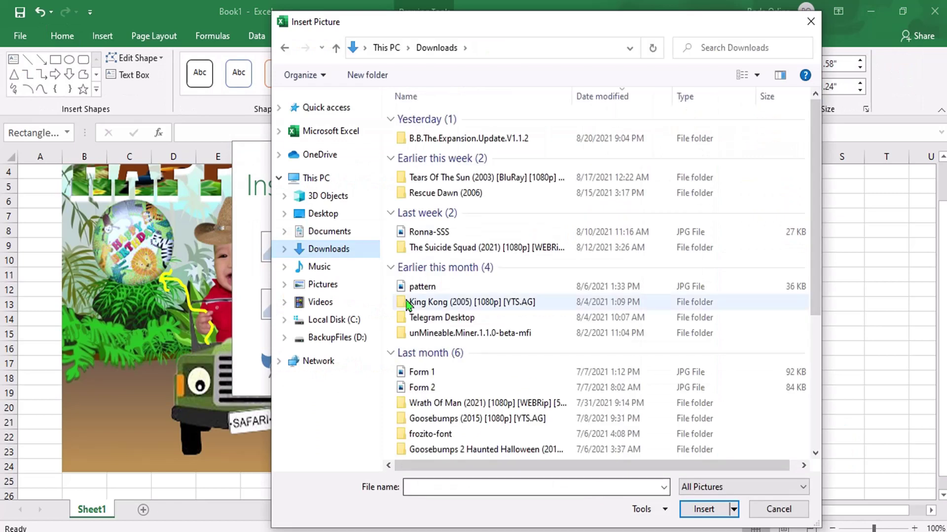
{"action": "left_click", "coordinate": [324, 108]}
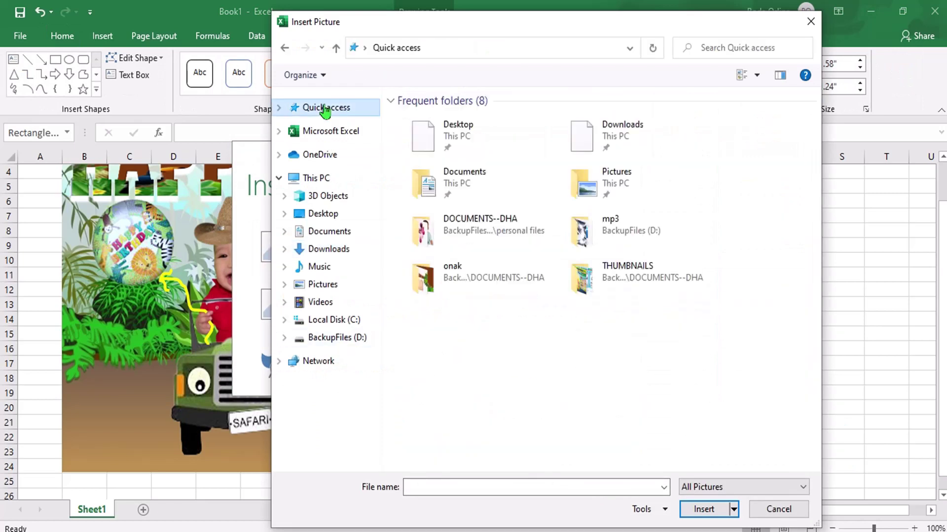
{"action": "double_click", "coordinate": [481, 282]}
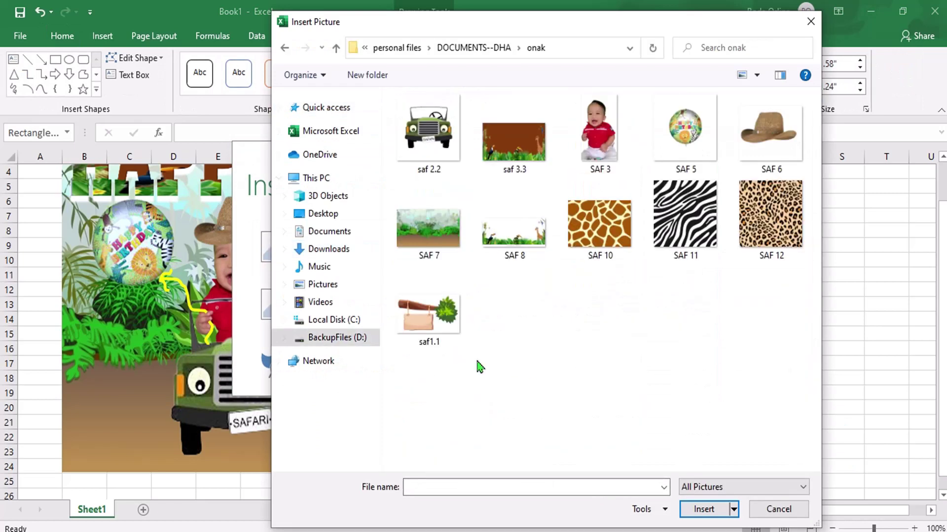
{"action": "double_click", "coordinate": [599, 231]}
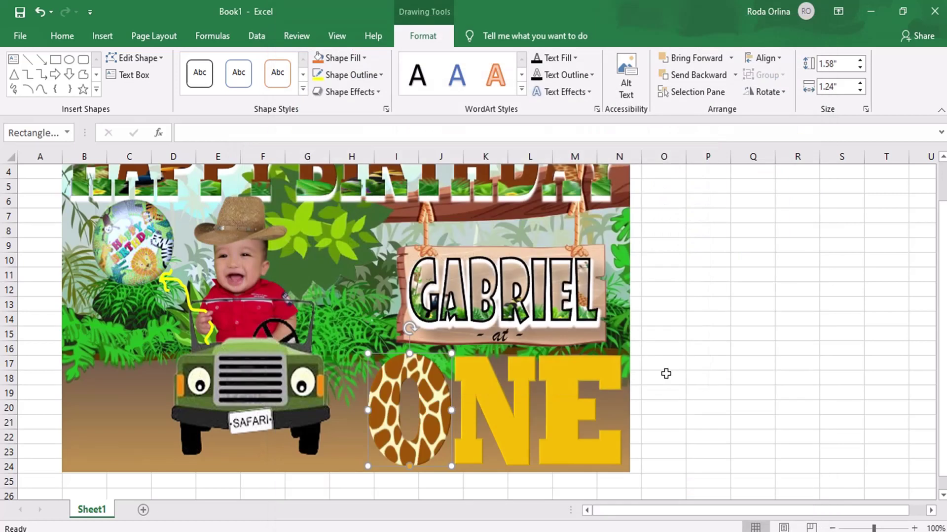
{"action": "left_click", "coordinate": [489, 360]}
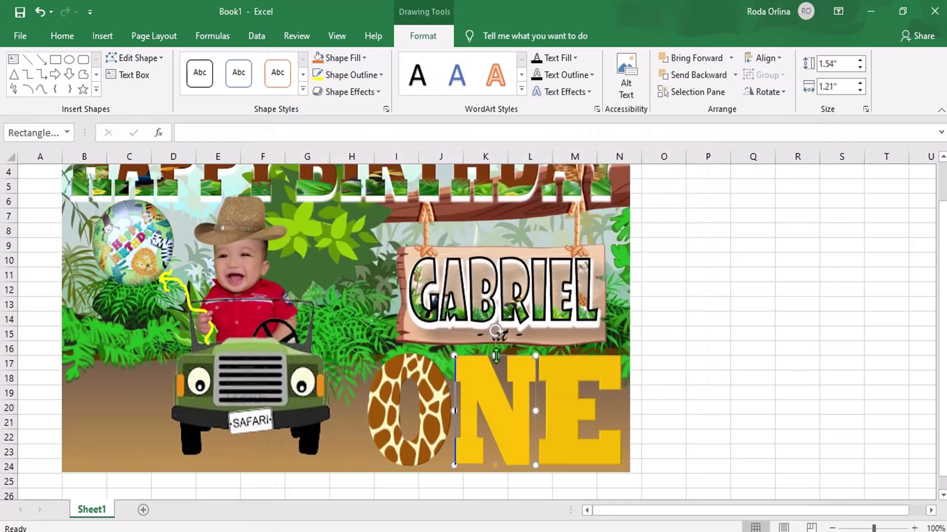
Fill the N with the zebra-stripe picture SAF 11 from the onak folder.
{"action": "left_click", "coordinate": [566, 58]}
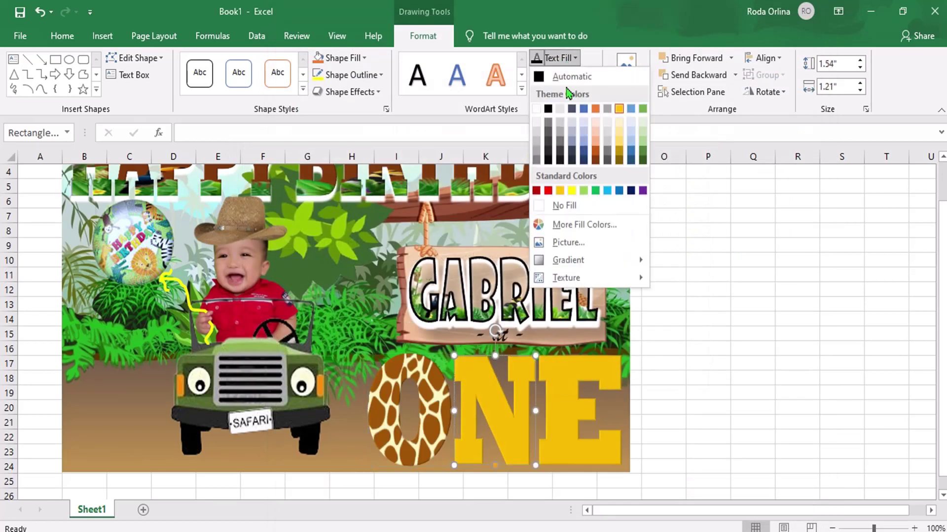
{"action": "left_click", "coordinate": [565, 243]}
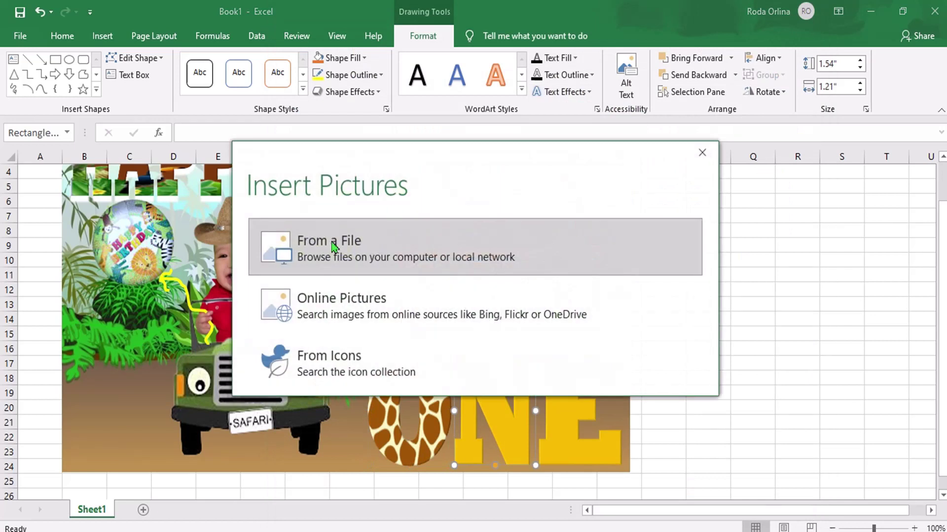
{"action": "left_click", "coordinate": [332, 246]}
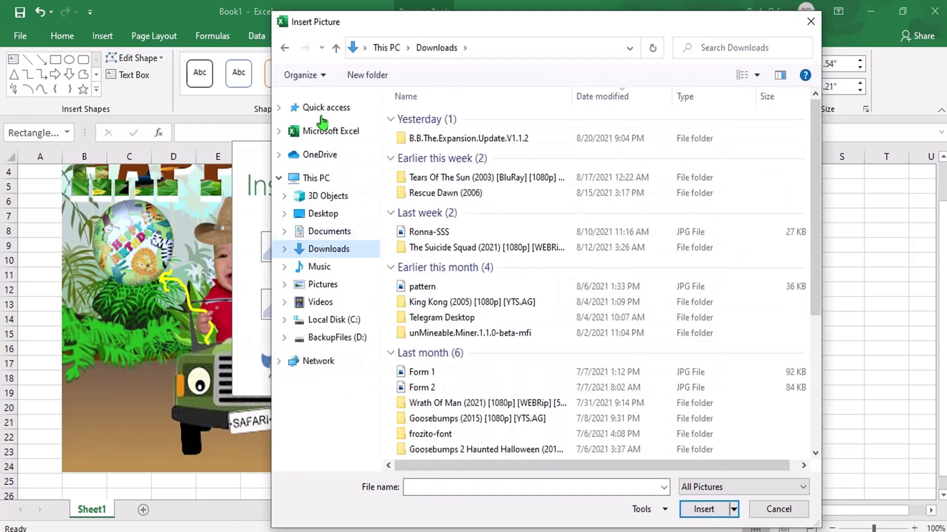
{"action": "left_click", "coordinate": [323, 108]}
{"action": "double_click", "coordinate": [459, 276]}
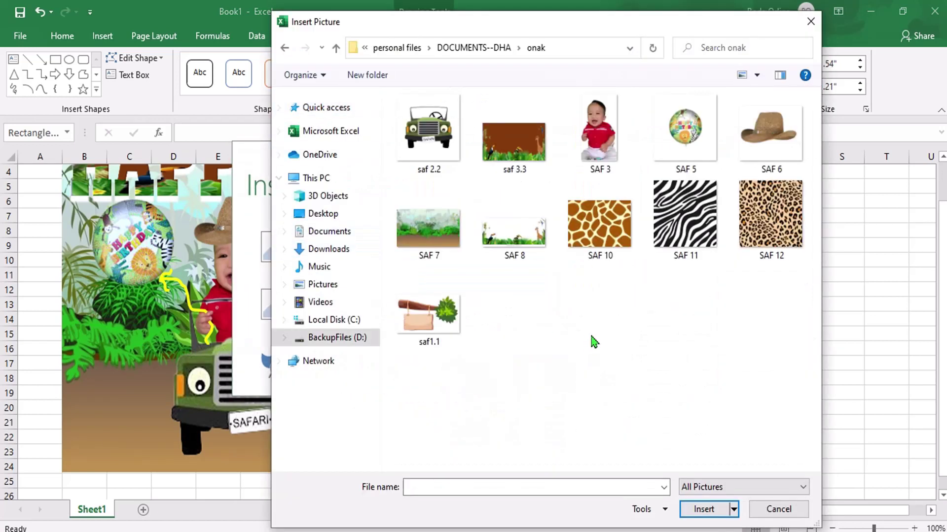
{"action": "double_click", "coordinate": [689, 235]}
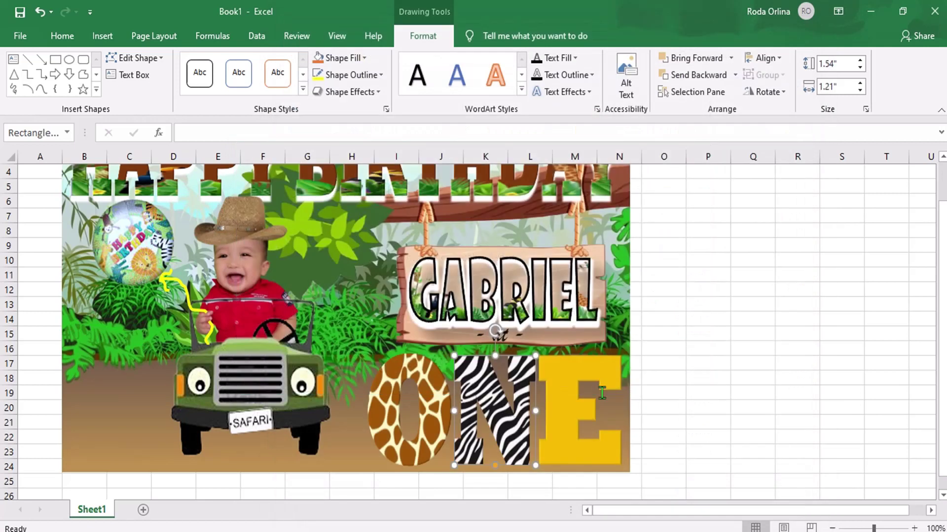
Fill the E with the leopard-print picture SAF 12 from the onak folder.
{"action": "left_click", "coordinate": [584, 360]}
{"action": "left_click", "coordinate": [582, 355]}
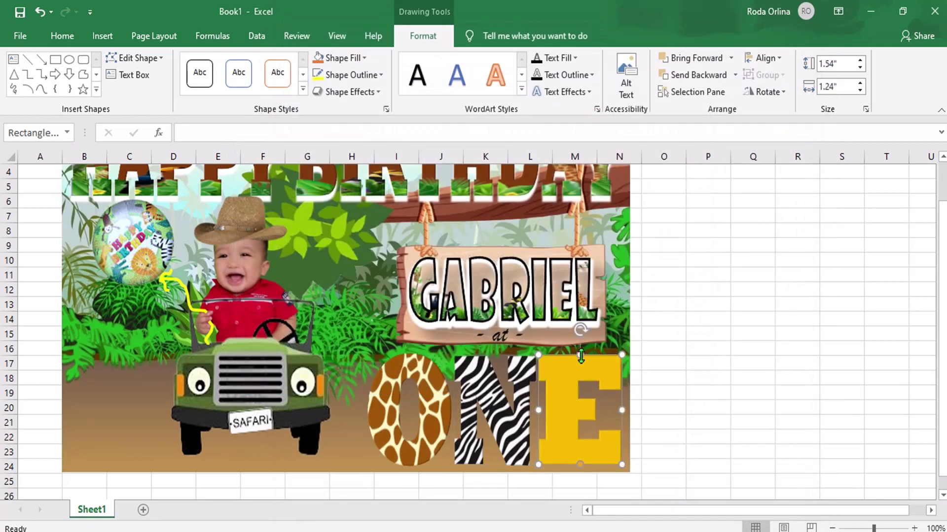
{"action": "left_click", "coordinate": [555, 60]}
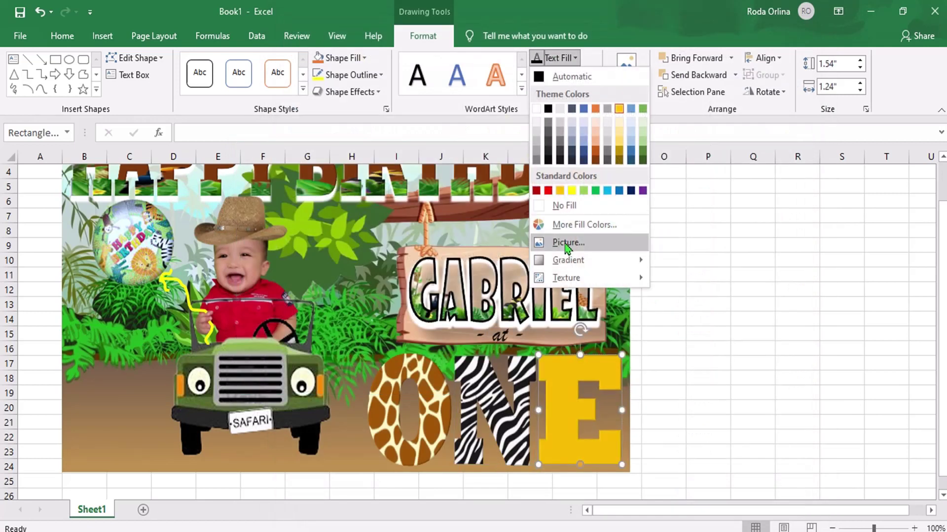
{"action": "left_click", "coordinate": [561, 244]}
{"action": "left_click", "coordinate": [313, 242]}
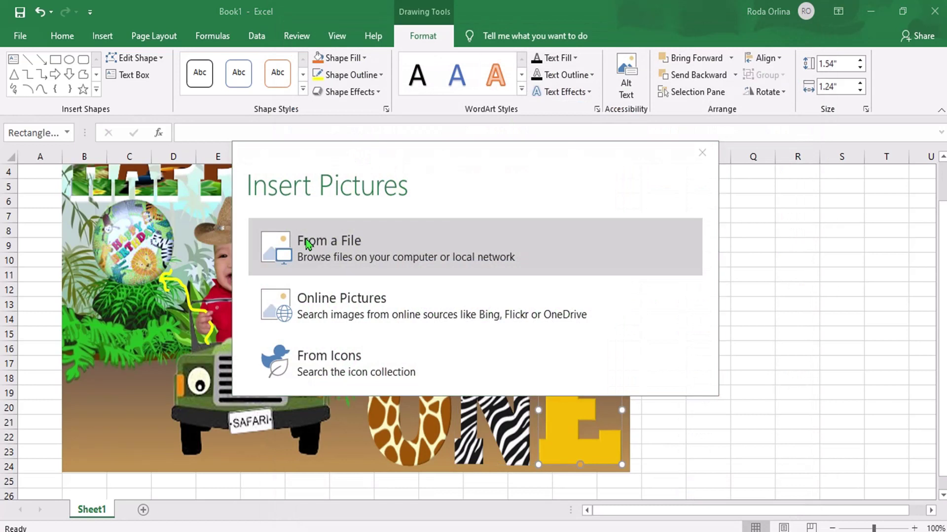
{"action": "left_click", "coordinate": [306, 234]}
{"action": "left_click", "coordinate": [318, 107]}
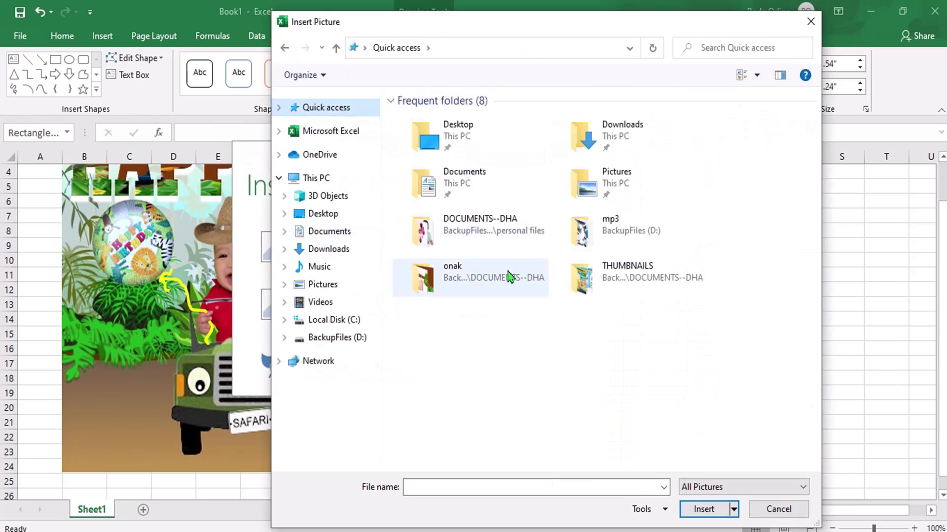
{"action": "double_click", "coordinate": [465, 284]}
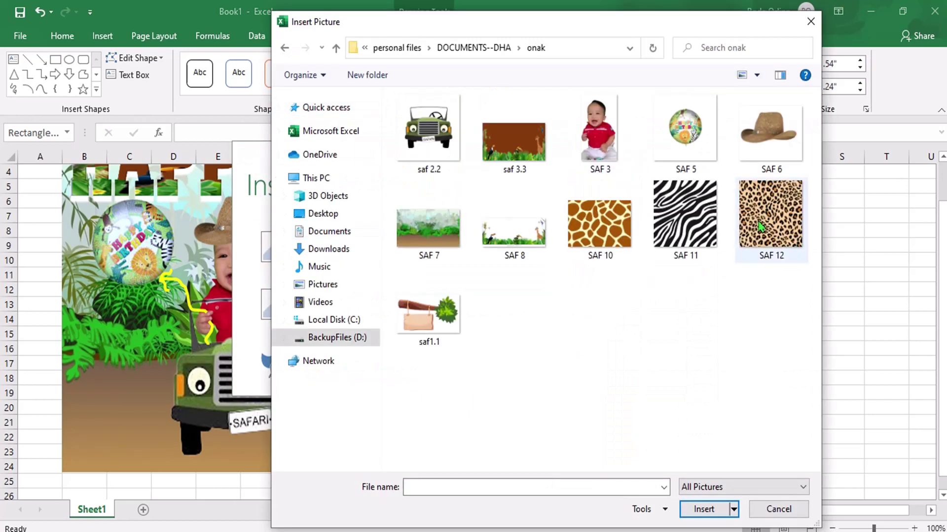
{"action": "double_click", "coordinate": [759, 227]}
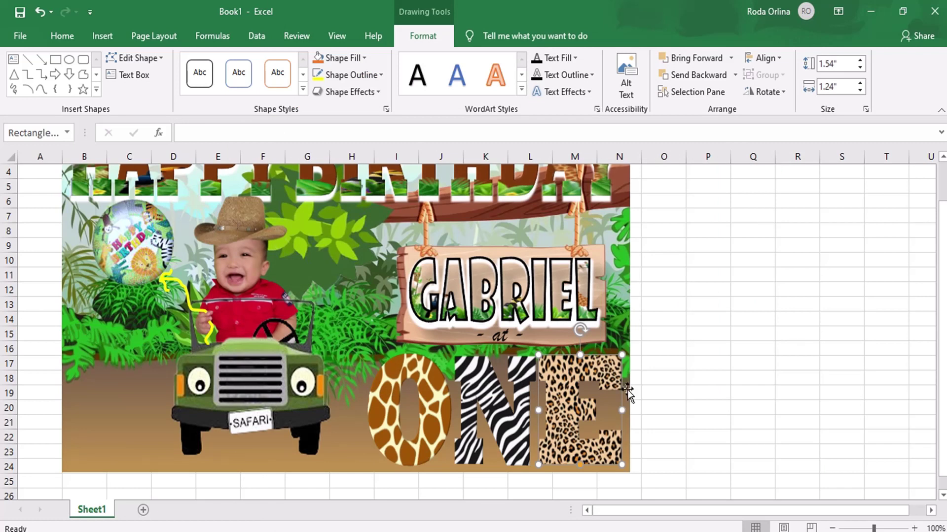
Give the giraffe-patterned O a white text outline.
{"action": "left_click", "coordinate": [418, 364]}
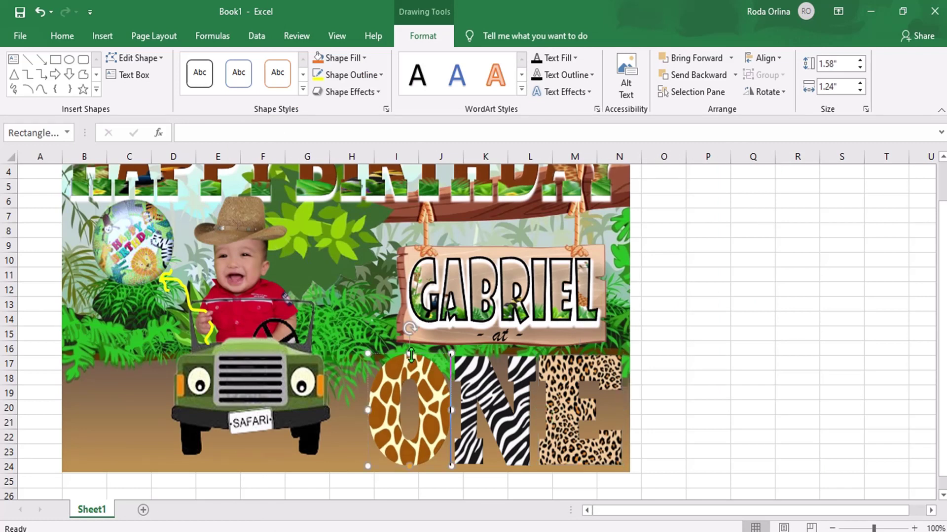
{"action": "left_click", "coordinate": [585, 83]}
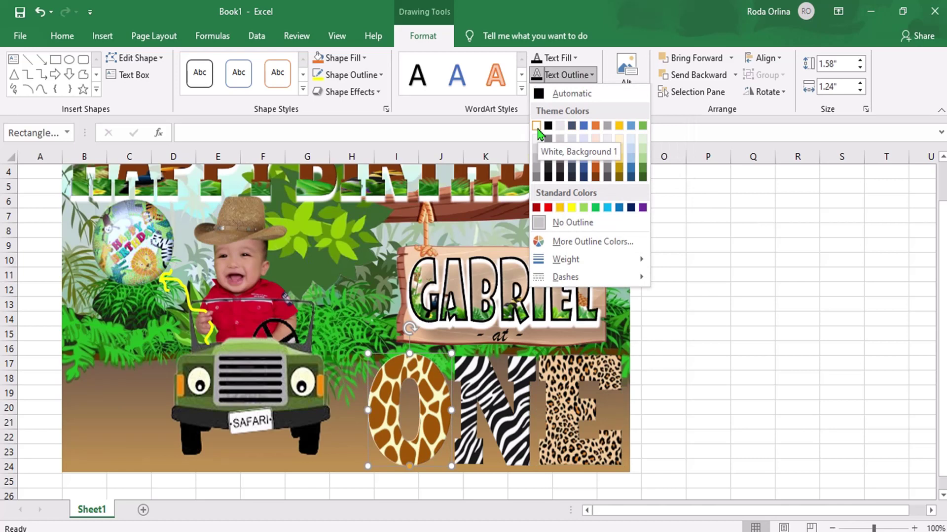
{"action": "left_click", "coordinate": [536, 127]}
Give the O a white shadow with 0 pt blur, and select N and E too.
{"action": "left_click", "coordinate": [567, 75]}
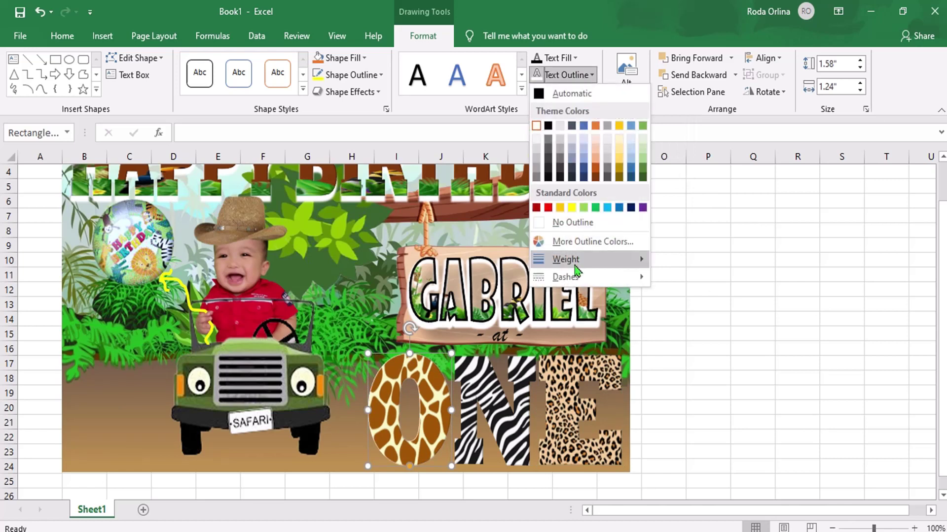
{"action": "left_click", "coordinate": [566, 92]}
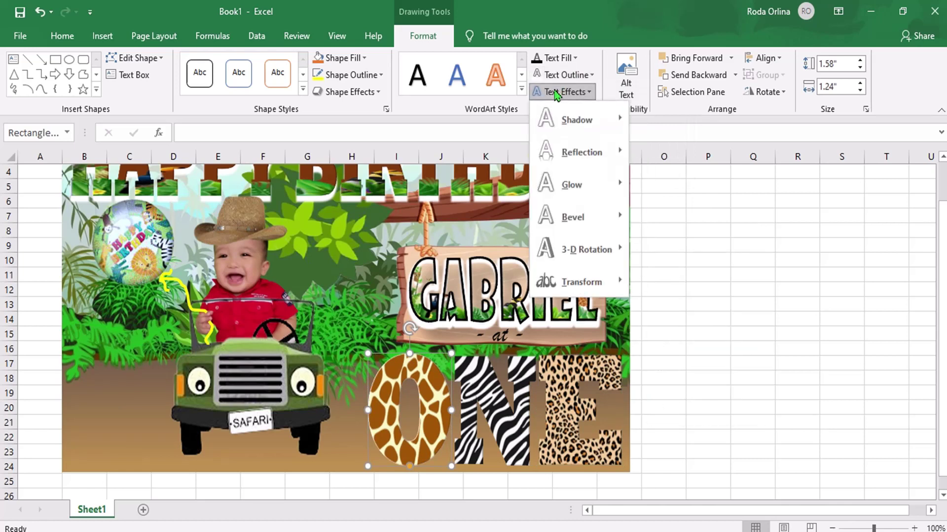
{"action": "mouse_move", "coordinate": [572, 185]}
{"action": "left_click", "coordinate": [687, 392]}
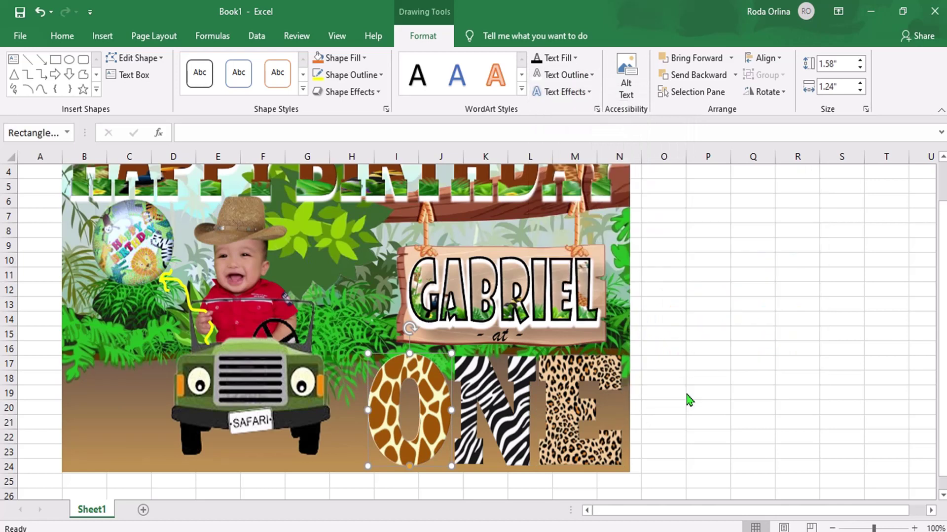
{"action": "left_click", "coordinate": [918, 261]}
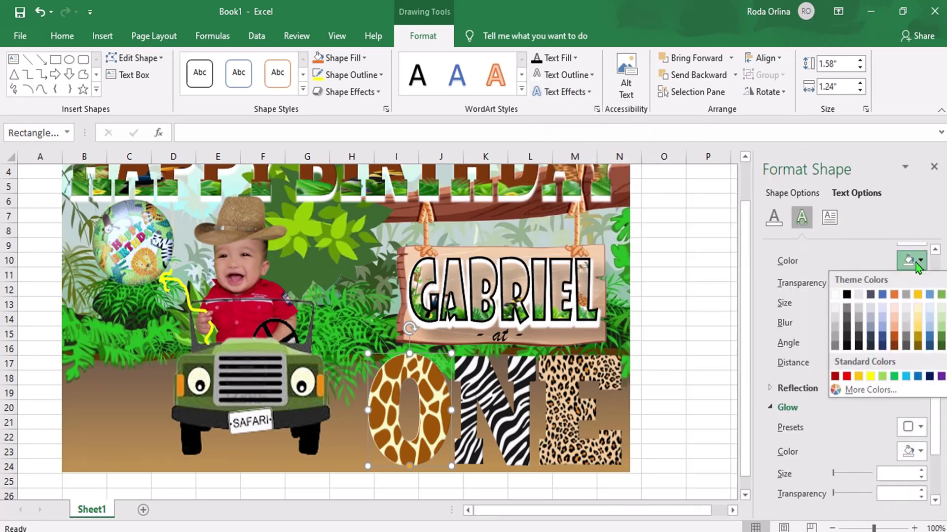
{"action": "left_click", "coordinate": [834, 295]}
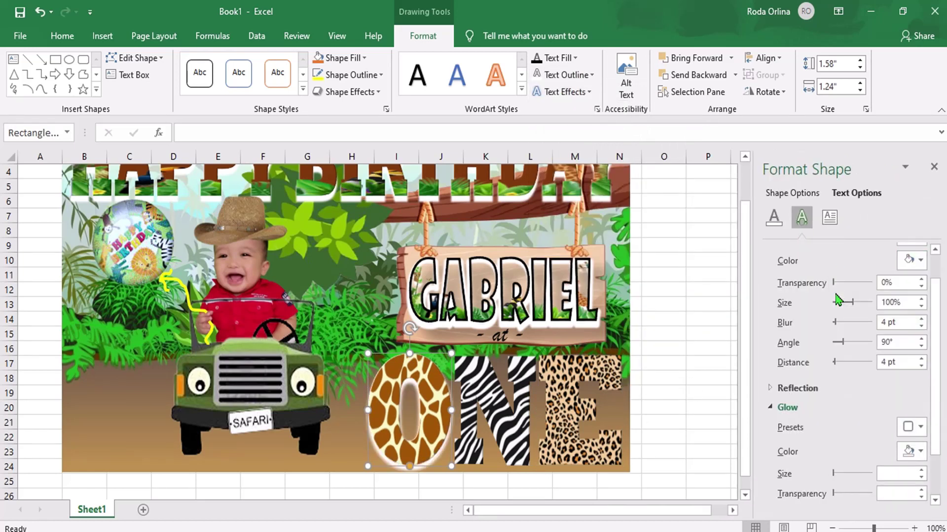
{"action": "left_click_drag", "start_coordinate": [835, 322], "coordinate": [816, 330]}
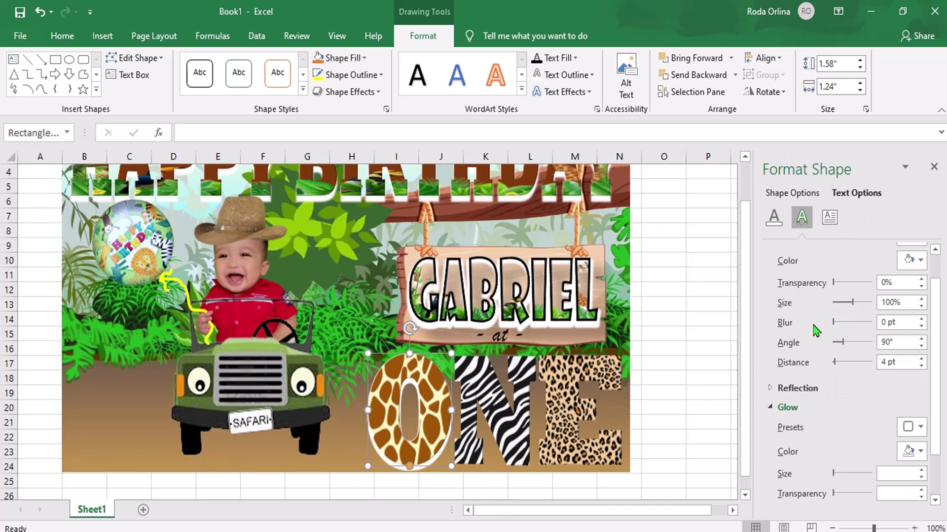
{"action": "left_click", "coordinate": [579, 409], "text": "shift"}
{"action": "left_click", "coordinate": [513, 410], "text": "shift"}
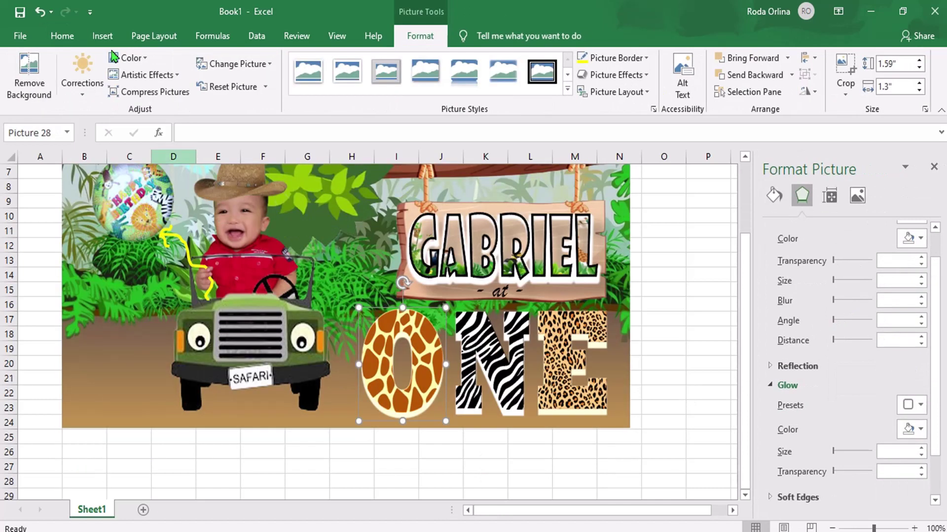
Boost the giraffe O's colour saturation and nudge the O and E pictures slightly right.
{"action": "left_click", "coordinate": [129, 58]}
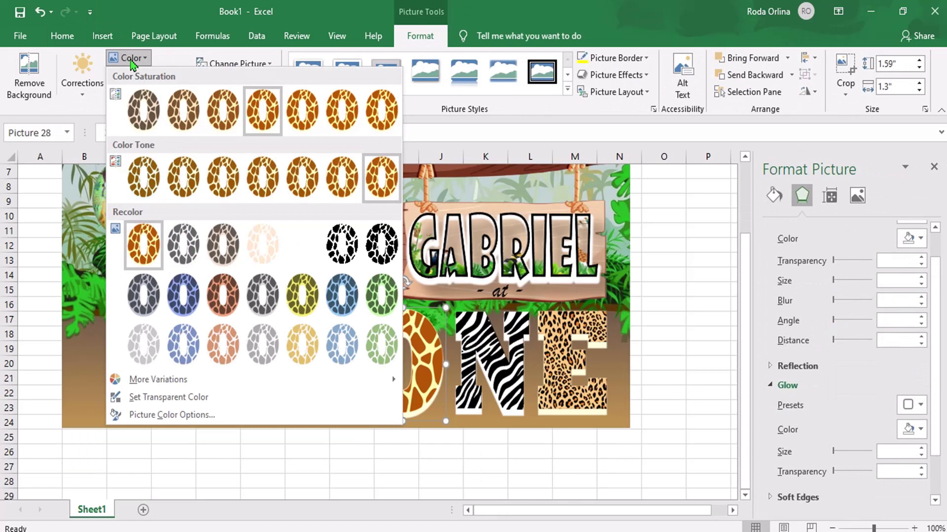
{"action": "left_click", "coordinate": [387, 129]}
{"action": "left_click", "coordinate": [450, 355]}
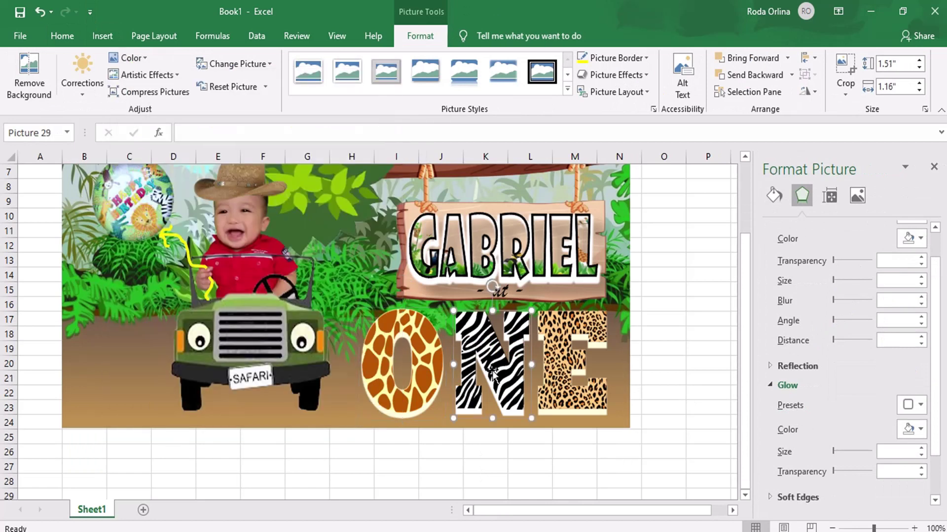
{"action": "left_click", "coordinate": [432, 371]}
{"action": "left_click_drag", "start_coordinate": [432, 369], "coordinate": [432, 368]}
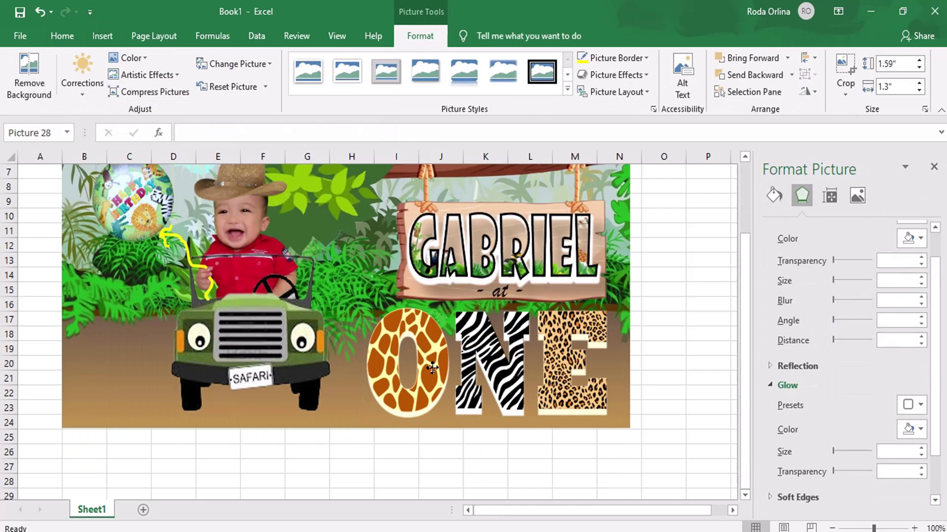
{"action": "left_click", "coordinate": [565, 374]}
{"action": "left_click_drag", "start_coordinate": [563, 371], "coordinate": [564, 371]}
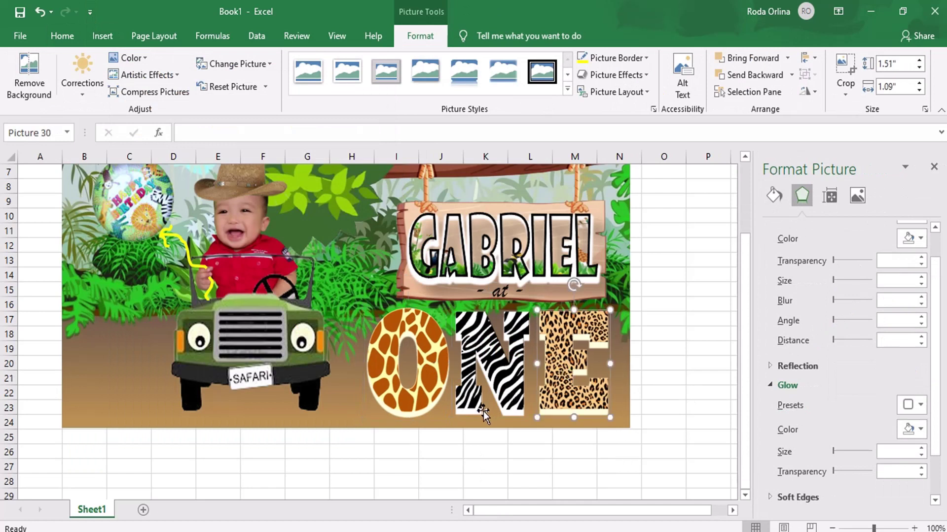
{"action": "scroll", "coordinate": [486, 471], "scroll_direction": "up", "scroll_amount": 2}
{"action": "left_click", "coordinate": [941, 166]}
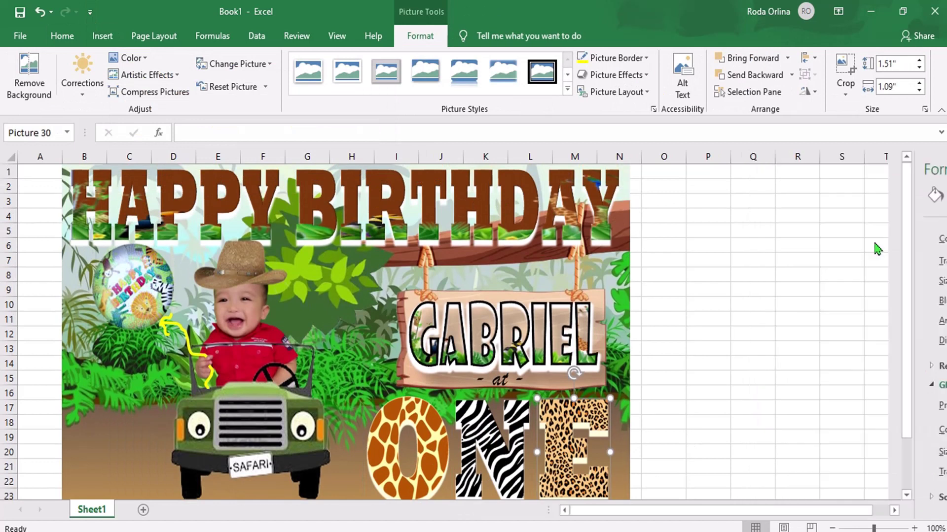
{"action": "left_click", "coordinate": [764, 290]}
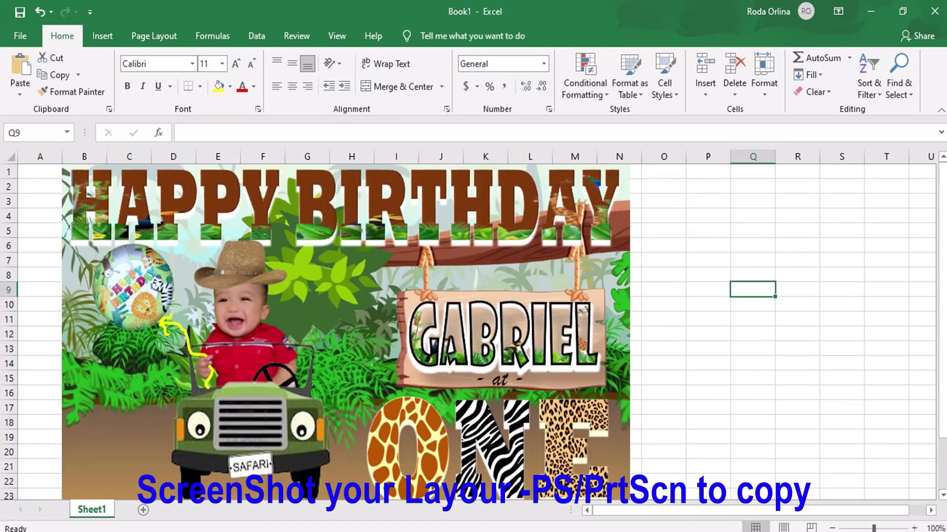
Zoom to 90%, add a new sheet and set its page to landscape.
{"action": "left_click", "coordinate": [833, 528]}
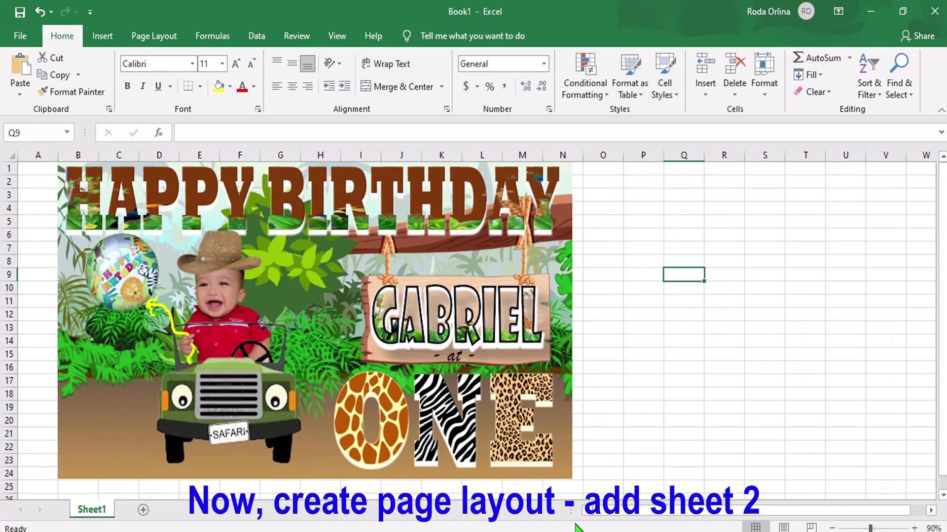
{"action": "left_click", "coordinate": [143, 511]}
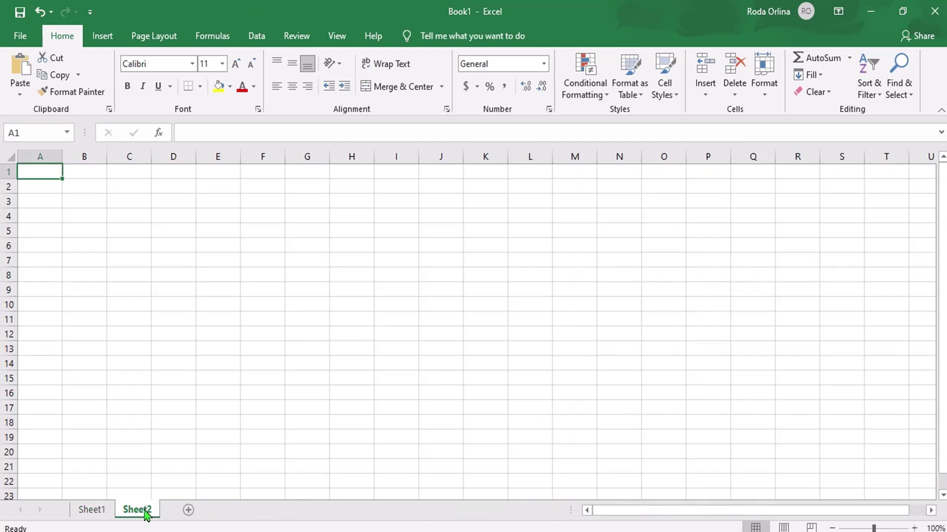
{"action": "left_click", "coordinate": [148, 35]}
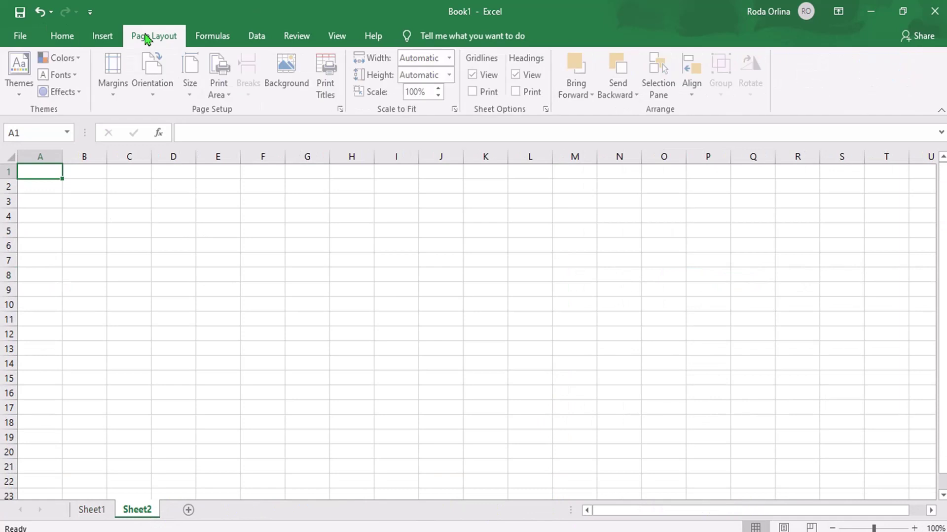
{"action": "left_click", "coordinate": [154, 96]}
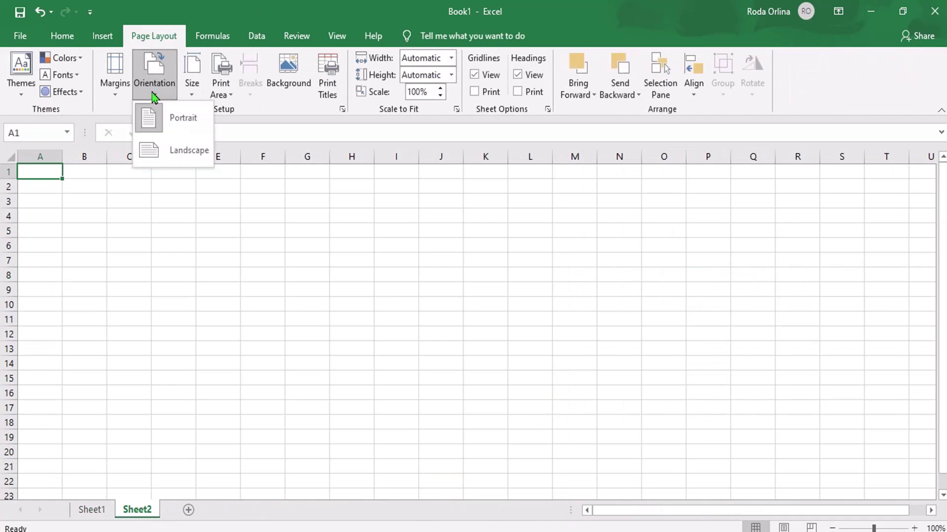
{"action": "left_click", "coordinate": [173, 153]}
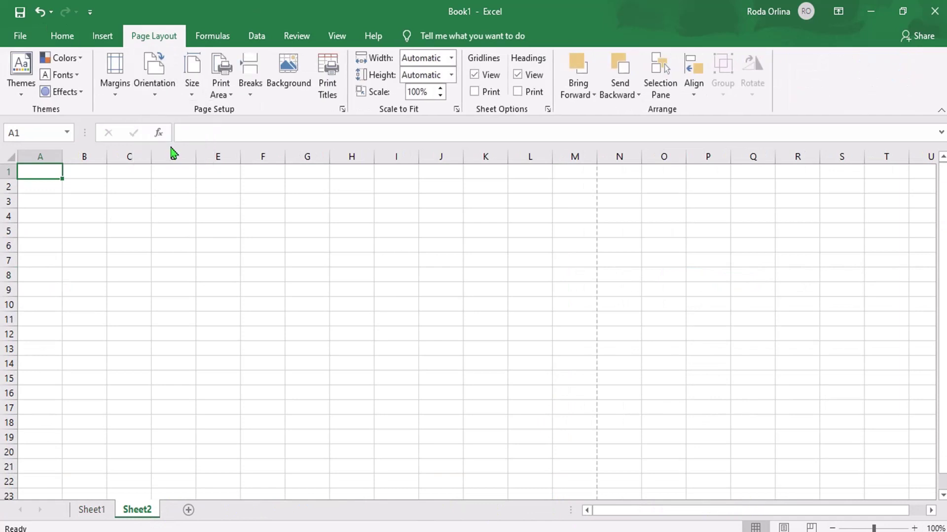
Set the paper size to A4 with narrow margins and paste the banner screenshot.
{"action": "left_click", "coordinate": [192, 88]}
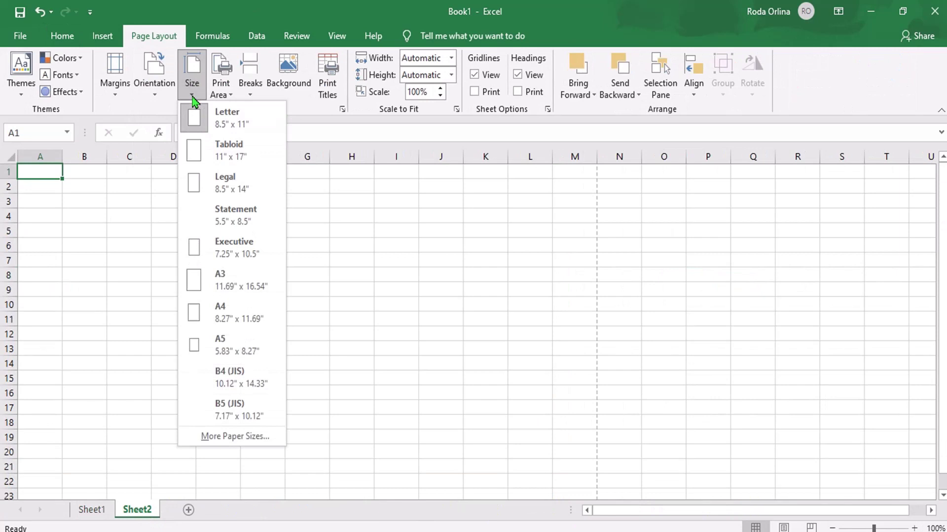
{"action": "left_click", "coordinate": [218, 309]}
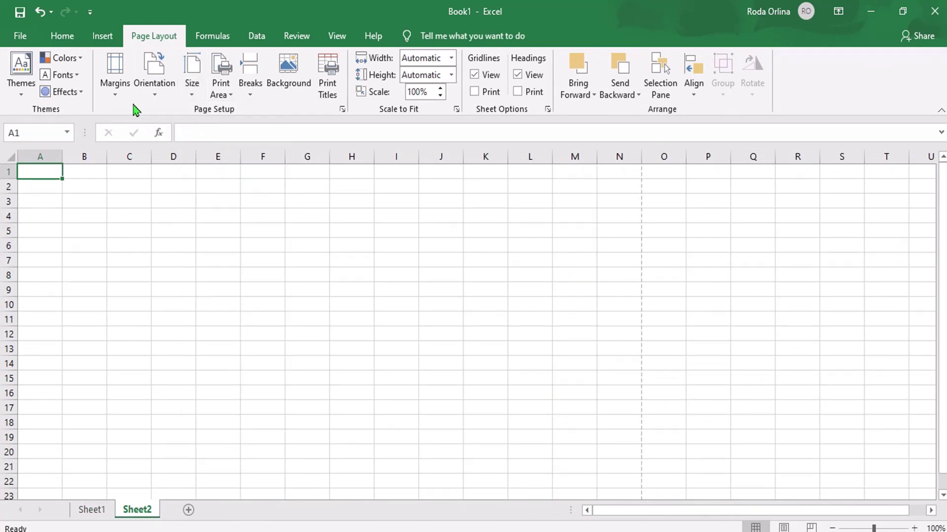
{"action": "left_click", "coordinate": [117, 91]}
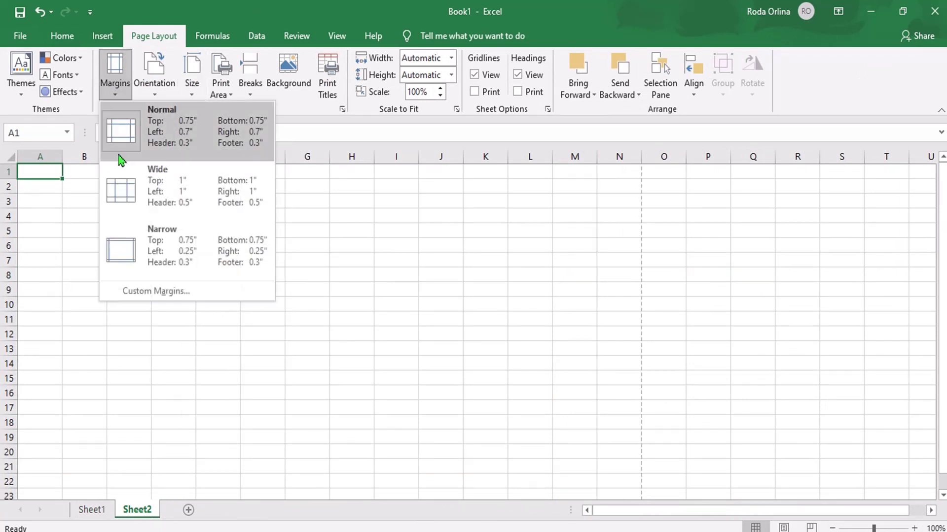
{"action": "left_click", "coordinate": [138, 253]}
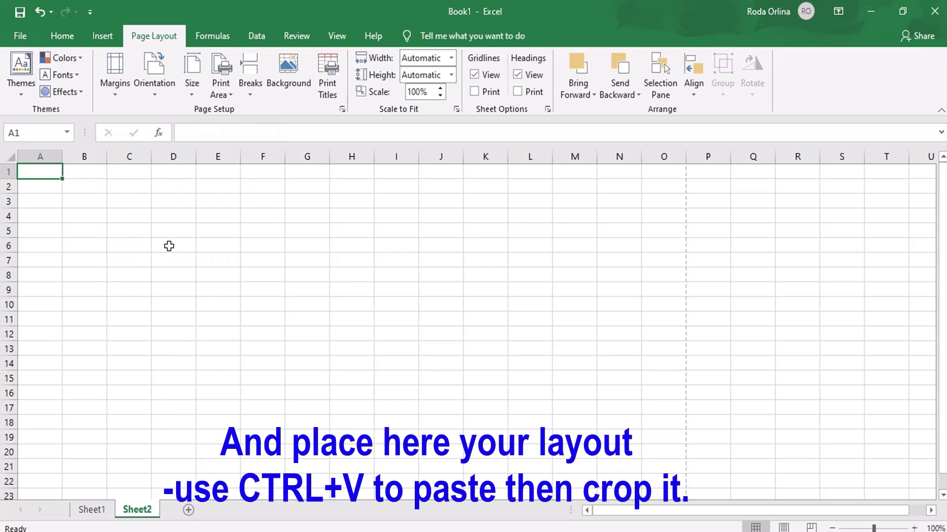
{"action": "key", "text": "ctrl+v"}
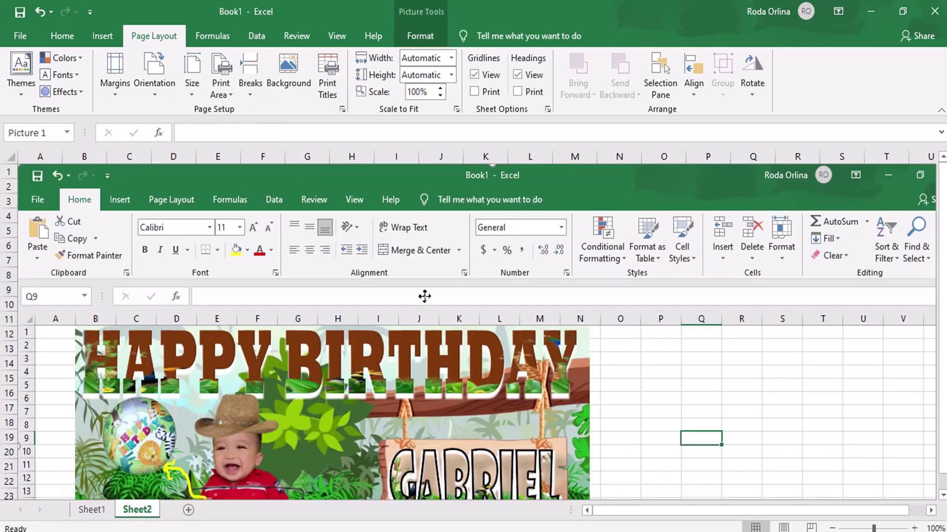
Crop the top and bottom of the pasted screenshot to just the banner, 4.48" by 7.69".
{"action": "double_click", "coordinate": [424, 297]}
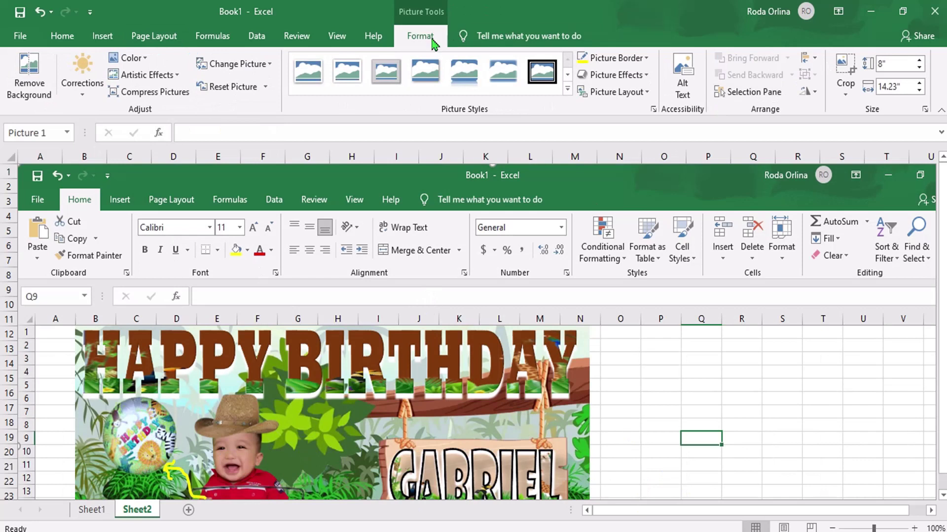
{"action": "left_click", "coordinate": [845, 74]}
{"action": "left_click_drag", "start_coordinate": [492, 164], "coordinate": [466, 325]}
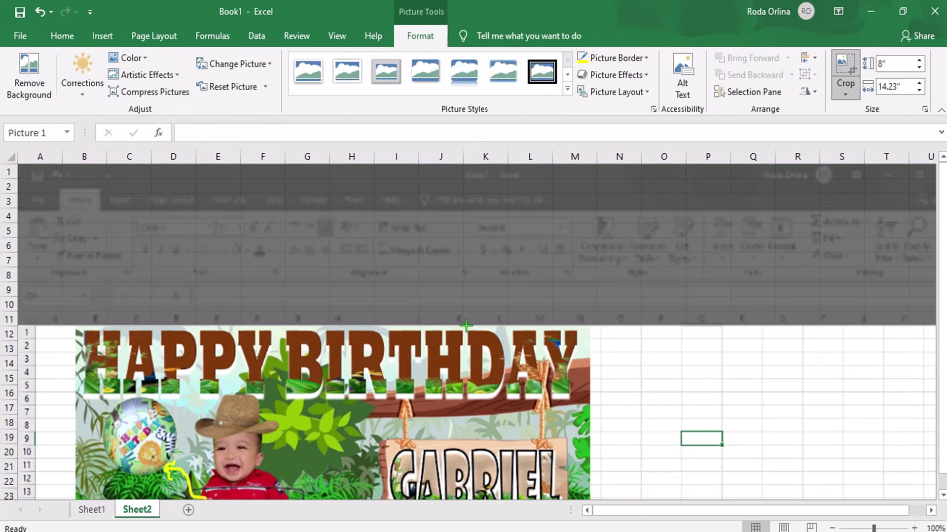
{"action": "left_click_drag", "start_coordinate": [465, 324], "coordinate": [465, 325]}
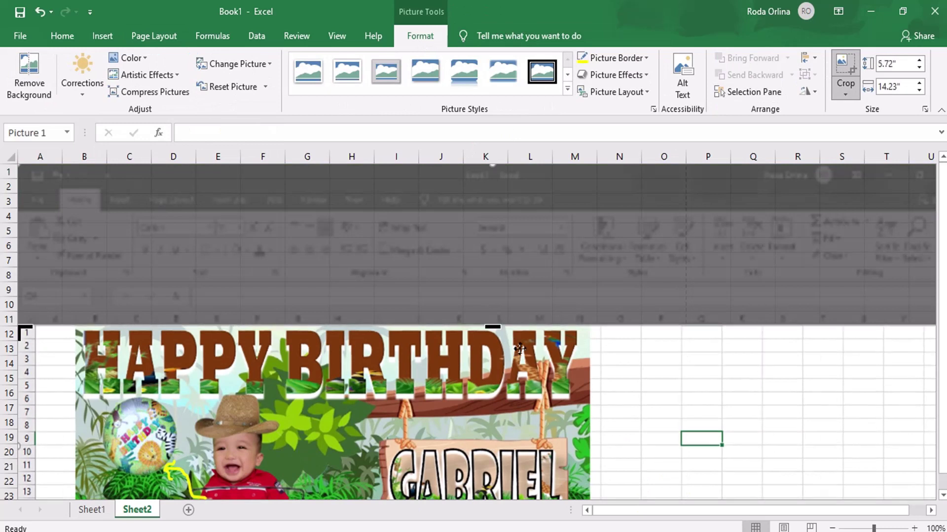
{"action": "scroll", "coordinate": [512, 344], "scroll_direction": "down", "scroll_amount": 3}
{"action": "scroll", "coordinate": [516, 365], "scroll_direction": "down", "scroll_amount": 5}
{"action": "left_click_drag", "start_coordinate": [492, 373], "coordinate": [495, 287]}
{"action": "scroll", "coordinate": [495, 288], "scroll_direction": "up", "scroll_amount": 7}
{"action": "key", "text": "Escape"}
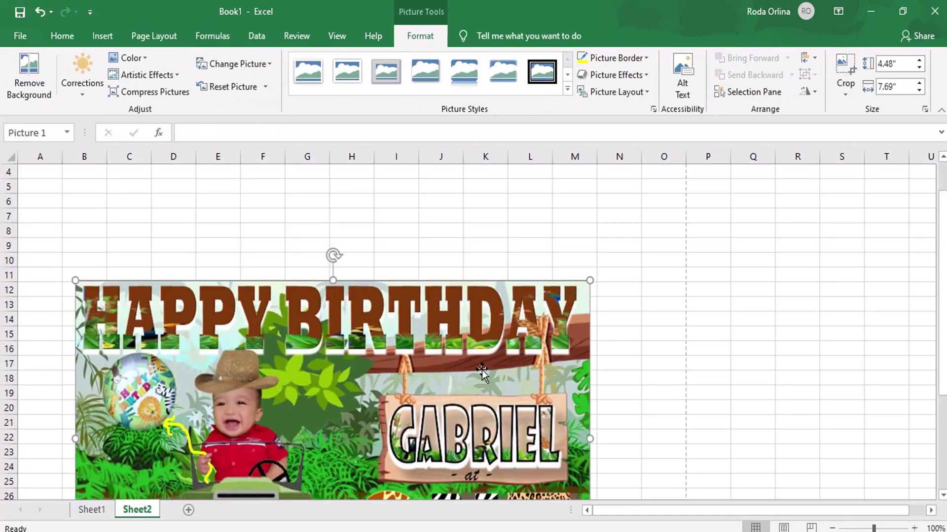
{"action": "left_click", "coordinate": [502, 244]}
{"action": "left_click", "coordinate": [492, 366]}
Move the banner picture into the sheet's top-left corner.
{"action": "scroll", "coordinate": [672, 247], "scroll_direction": "down", "scroll_amount": 2}
{"action": "scroll", "coordinate": [672, 247], "scroll_direction": "down", "scroll_amount": 2}
{"action": "scroll", "coordinate": [672, 247], "scroll_direction": "down", "scroll_amount": 1}
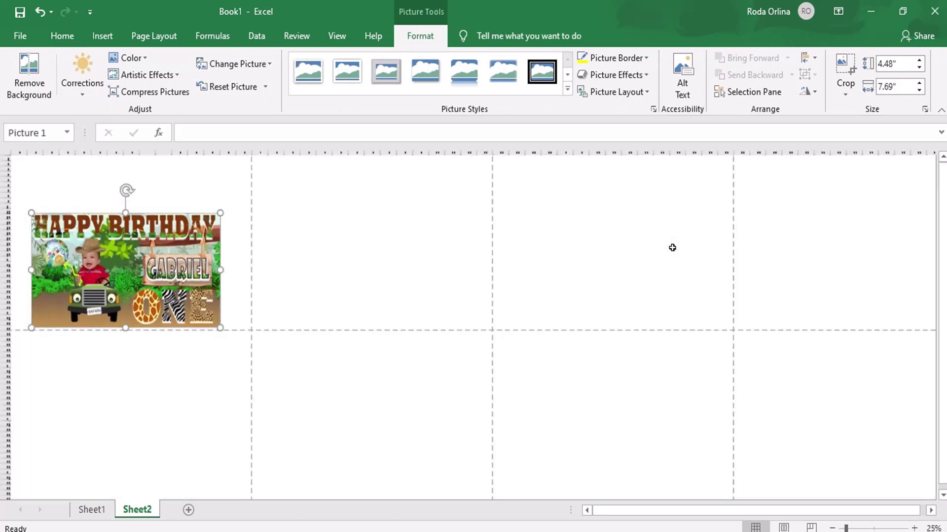
{"action": "scroll", "coordinate": [672, 247], "scroll_direction": "down", "scroll_amount": 1}
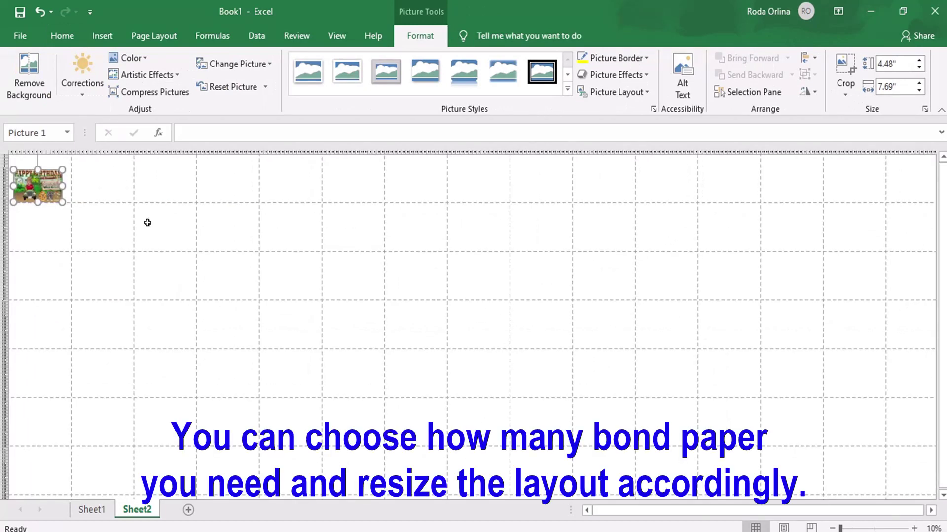
{"action": "scroll", "coordinate": [146, 228], "scroll_direction": "up", "scroll_amount": 1}
{"action": "left_click_drag", "start_coordinate": [117, 237], "coordinate": [109, 209]}
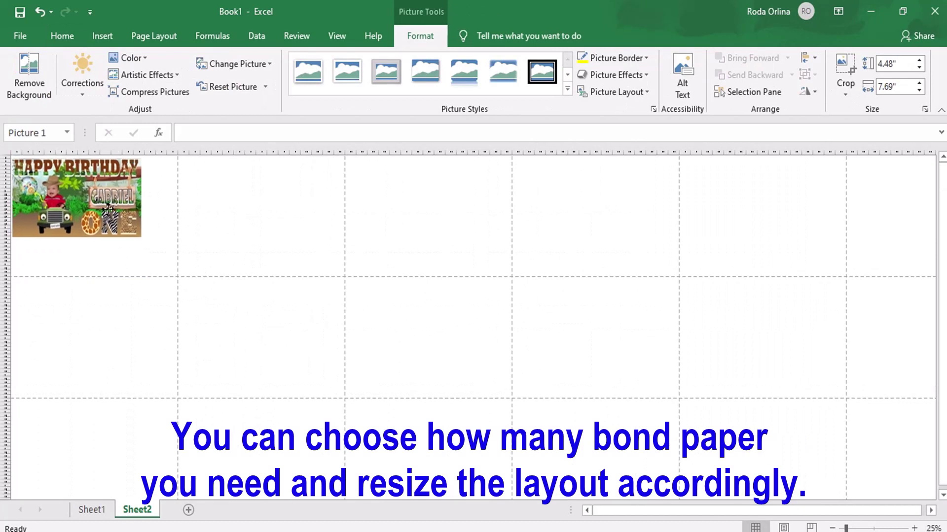
Enlarge the banner picture to 19.39 by 36 inches.
{"action": "scroll", "coordinate": [254, 290], "scroll_direction": "down", "scroll_amount": 1}
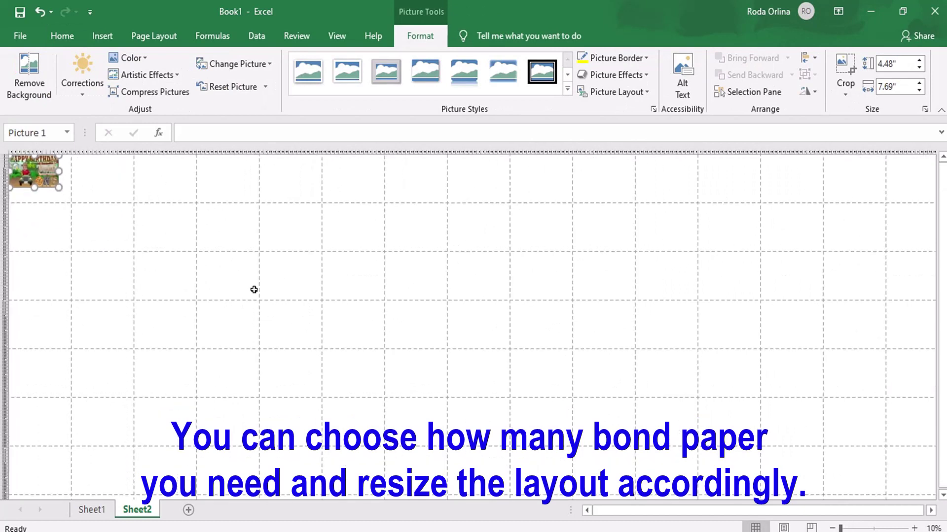
{"action": "left_click_drag", "start_coordinate": [58, 188], "coordinate": [140, 291]}
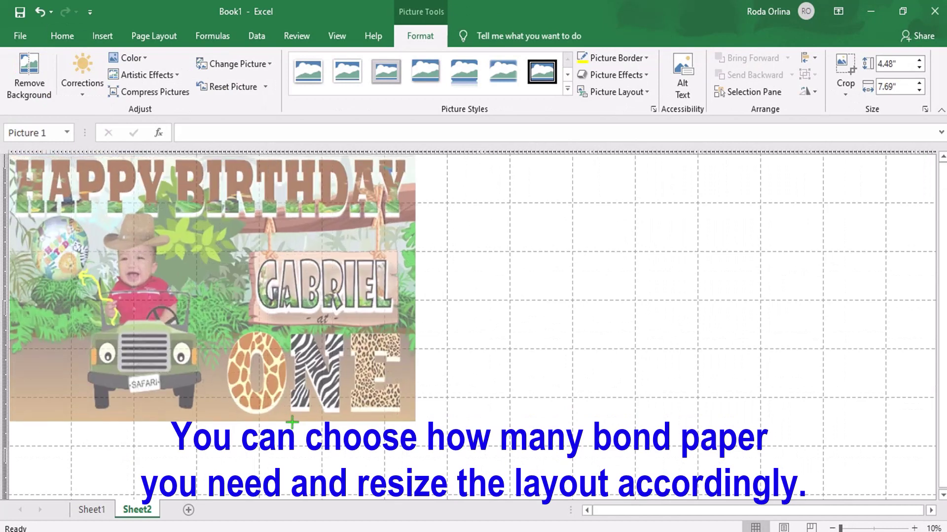
{"action": "mouse_move", "coordinate": [140, 291]}
{"action": "left_mouse_down"}
{"action": "mouse_move", "coordinate": [121, 273]}
{"action": "mouse_move", "coordinate": [156, 294]}
{"action": "left_mouse_up"}
{"action": "left_click_drag", "start_coordinate": [218, 223], "coordinate": [251, 230]}
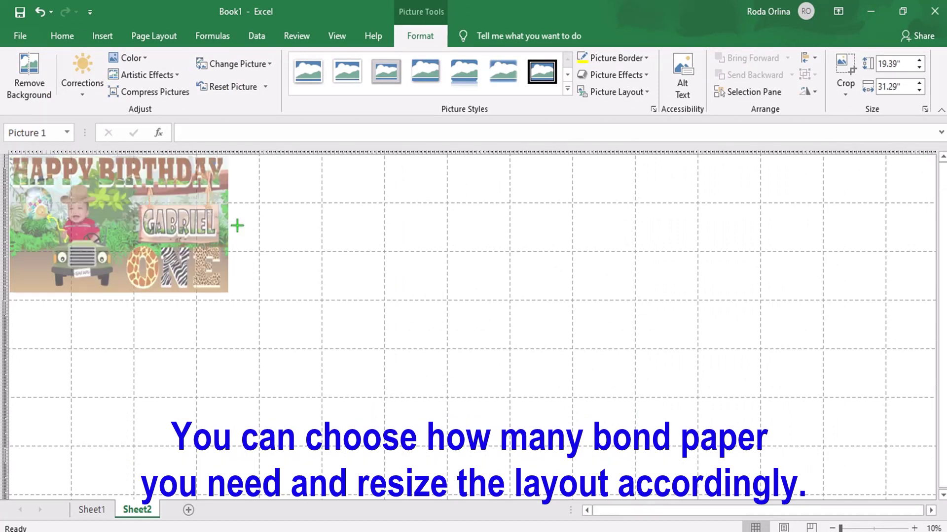
{"action": "left_click_drag", "start_coordinate": [251, 231], "coordinate": [205, 230]}
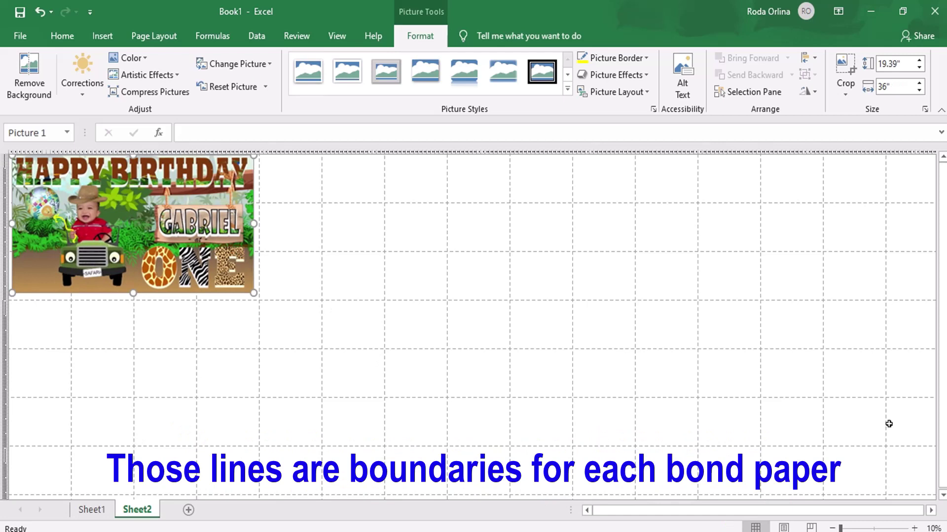
{"action": "left_click", "coordinate": [784, 528]}
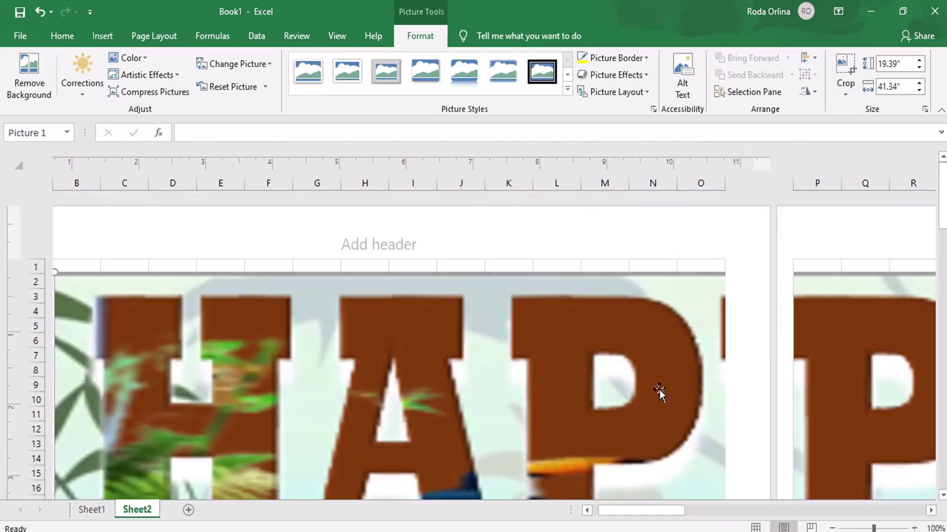
{"action": "scroll", "coordinate": [658, 390], "scroll_direction": "down", "scroll_amount": 2, "text": "ctrl"}
{"action": "scroll", "coordinate": [659, 389], "scroll_direction": "down", "scroll_amount": 1, "text": "ctrl"}
{"action": "scroll", "coordinate": [659, 390], "scroll_direction": "down", "scroll_amount": 1, "text": "ctrl"}
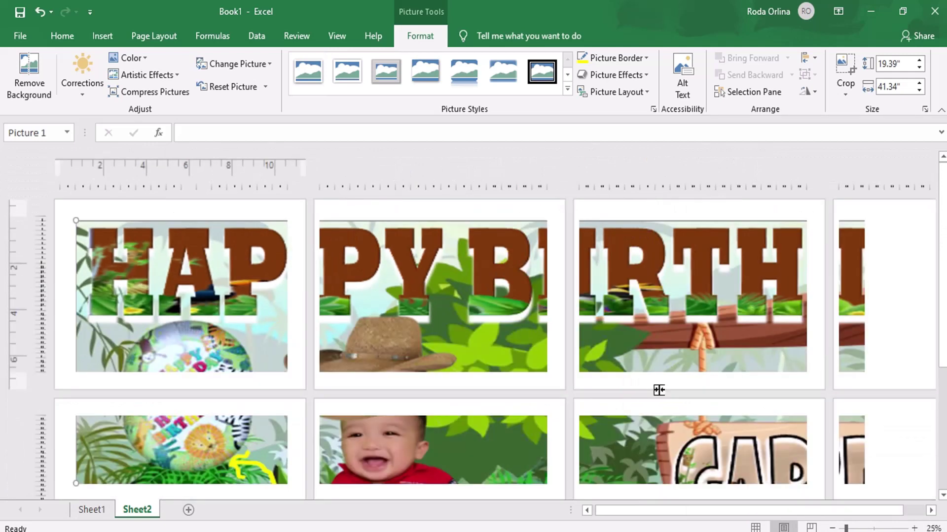
{"action": "scroll", "coordinate": [659, 390], "scroll_direction": "down", "scroll_amount": 1, "text": "ctrl"}
{"action": "scroll", "coordinate": [659, 389], "scroll_direction": "down", "scroll_amount": 1, "text": "ctrl"}
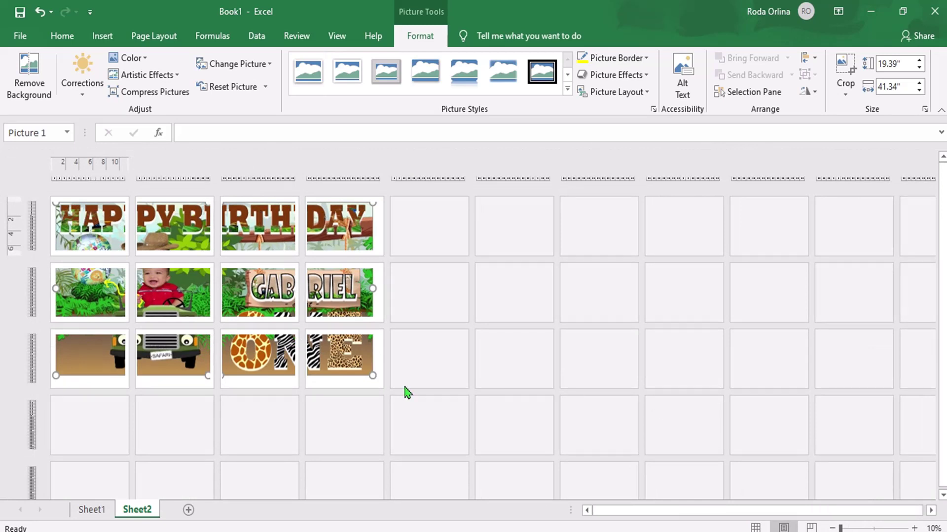
{"action": "left_click", "coordinate": [755, 528]}
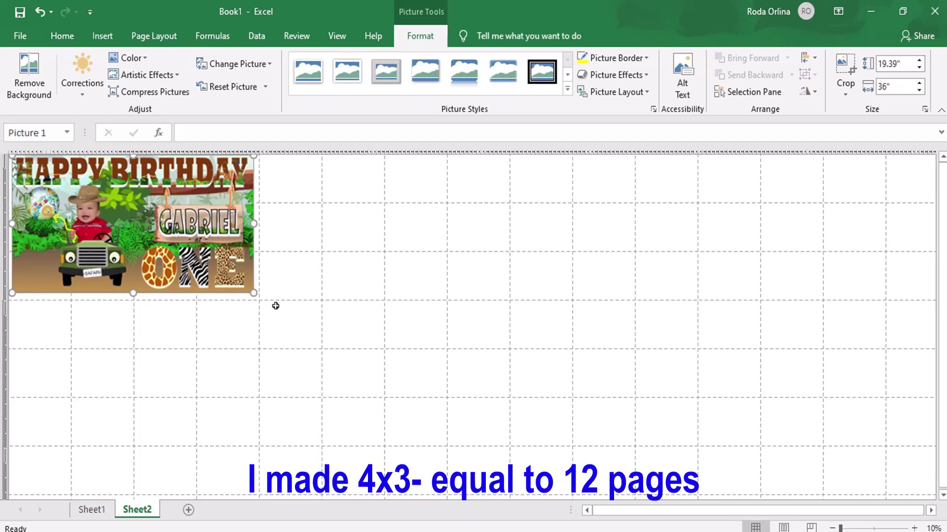
Resize the banner to 19.78 by 41.83 inches and view it as tiled printed pages.
{"action": "left_click_drag", "start_coordinate": [253, 293], "coordinate": [281, 327]}
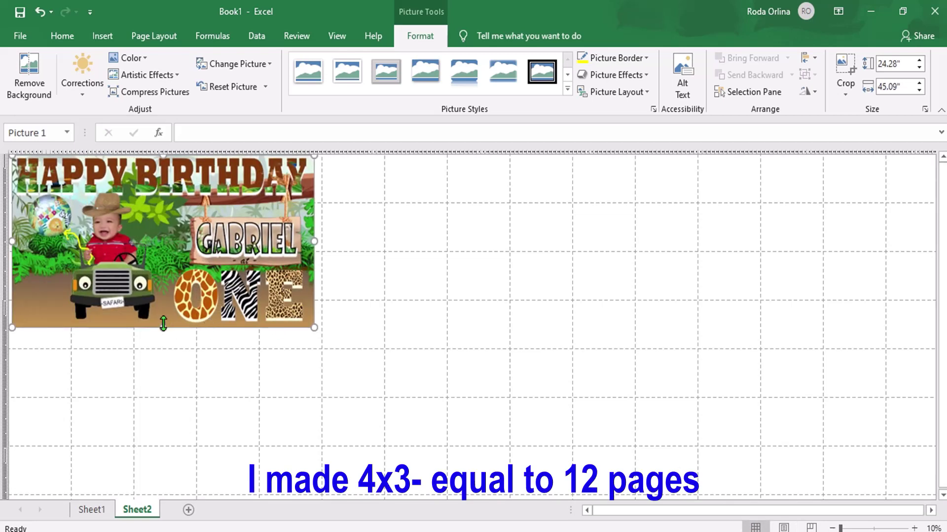
{"action": "left_click_drag", "start_coordinate": [163, 327], "coordinate": [163, 340]}
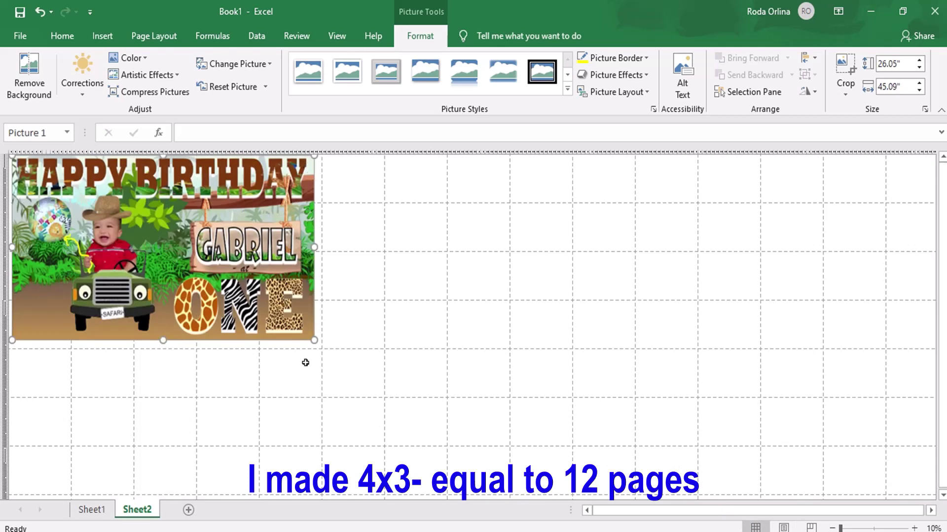
{"action": "left_click_drag", "start_coordinate": [314, 343], "coordinate": [245, 282]}
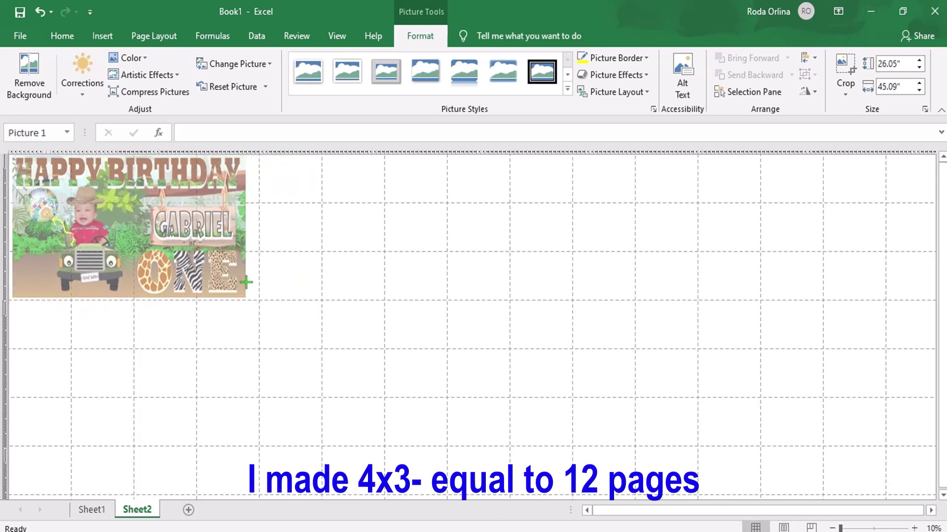
{"action": "left_click_drag", "start_coordinate": [245, 280], "coordinate": [243, 276]}
{"action": "left_click_drag", "start_coordinate": [240, 228], "coordinate": [252, 226]}
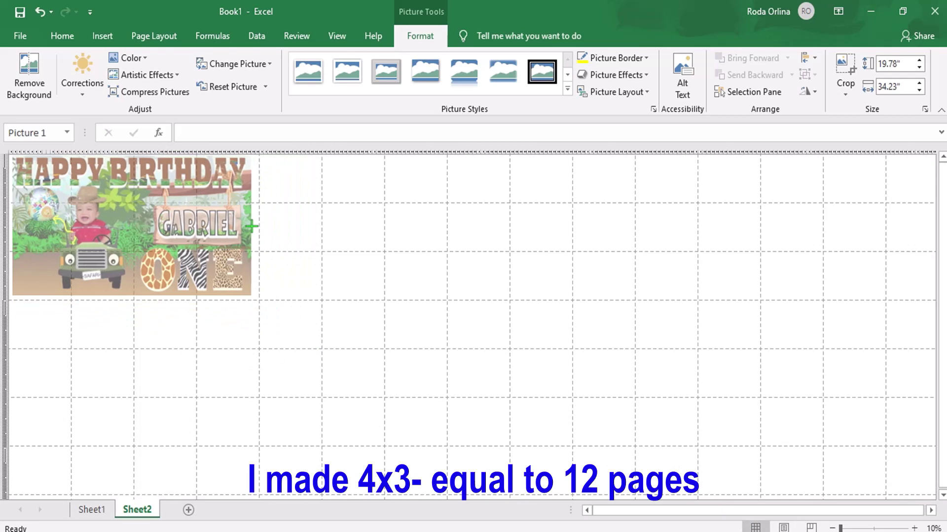
{"action": "left_click_drag", "start_coordinate": [252, 226], "coordinate": [254, 227]}
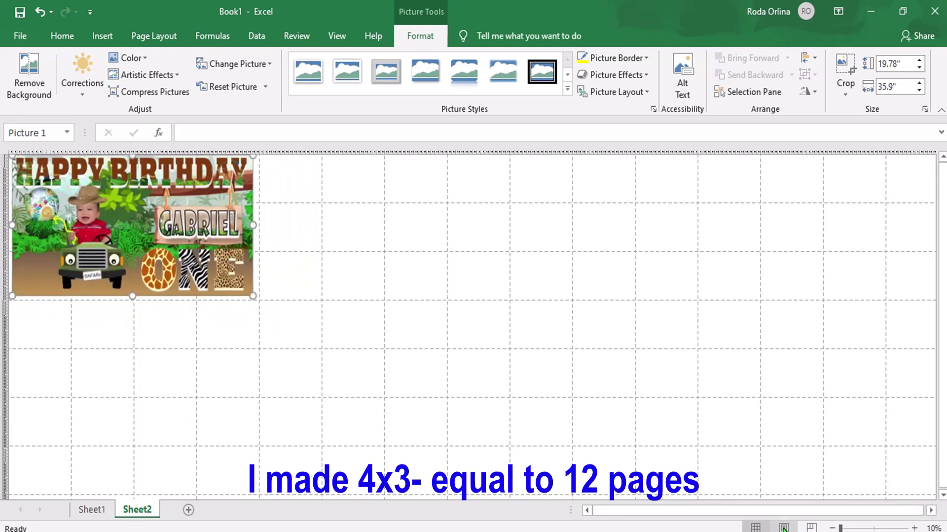
{"action": "left_click", "coordinate": [784, 528]}
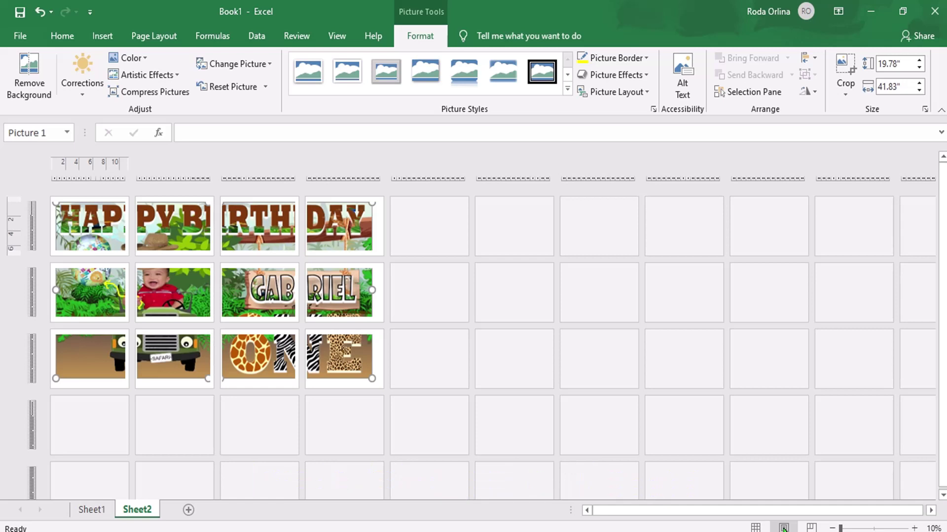
Check the banner in Page Break Preview, zooming out until the whole banner fits.
{"action": "left_click", "coordinate": [811, 528]}
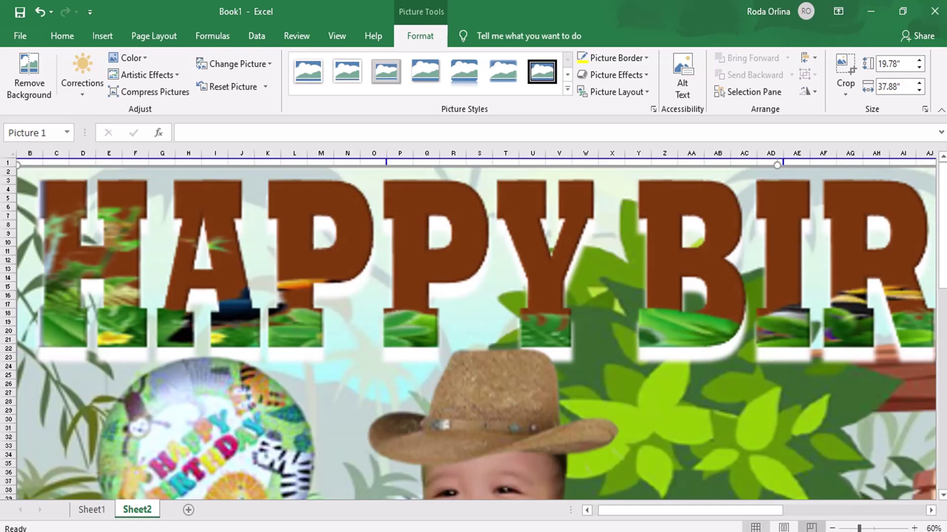
{"action": "left_click", "coordinate": [832, 528]}
{"action": "left_click", "coordinate": [832, 527]}
{"action": "left_click", "coordinate": [832, 527]}
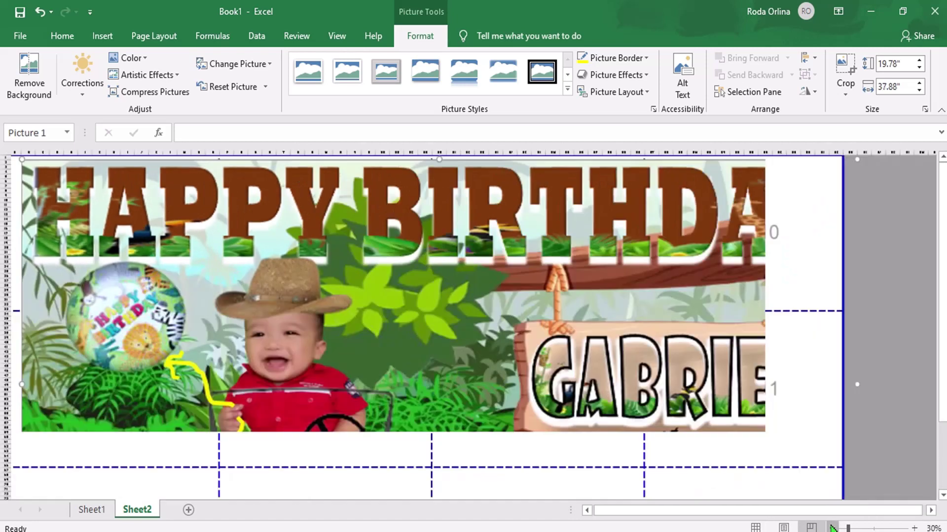
{"action": "left_click", "coordinate": [832, 528]}
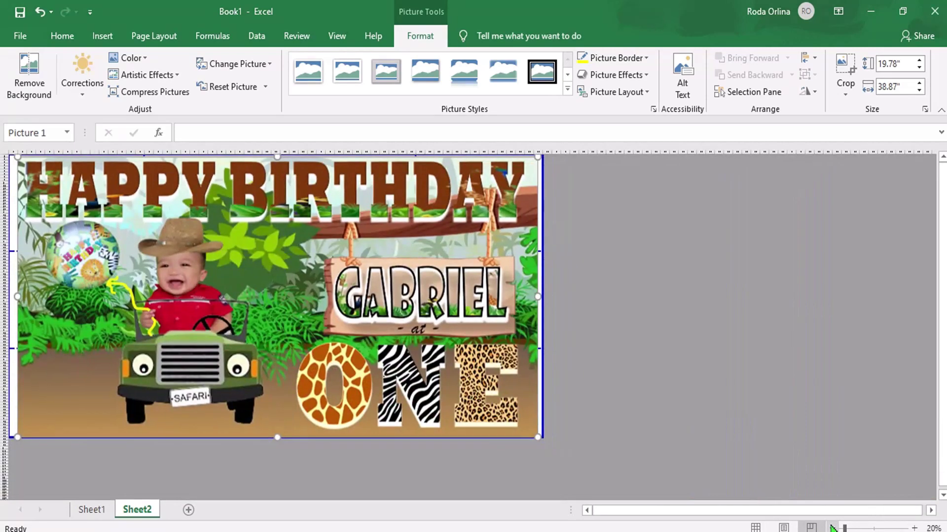
Look over the banner's page tiles in Page Layout, then return to Normal view zoomed in.
{"action": "left_click", "coordinate": [784, 527]}
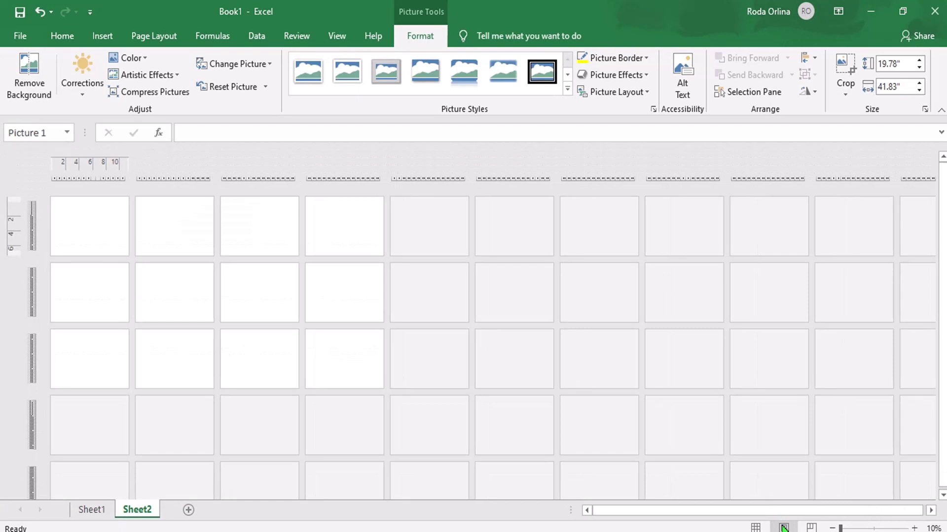
{"action": "left_click", "coordinate": [915, 528]}
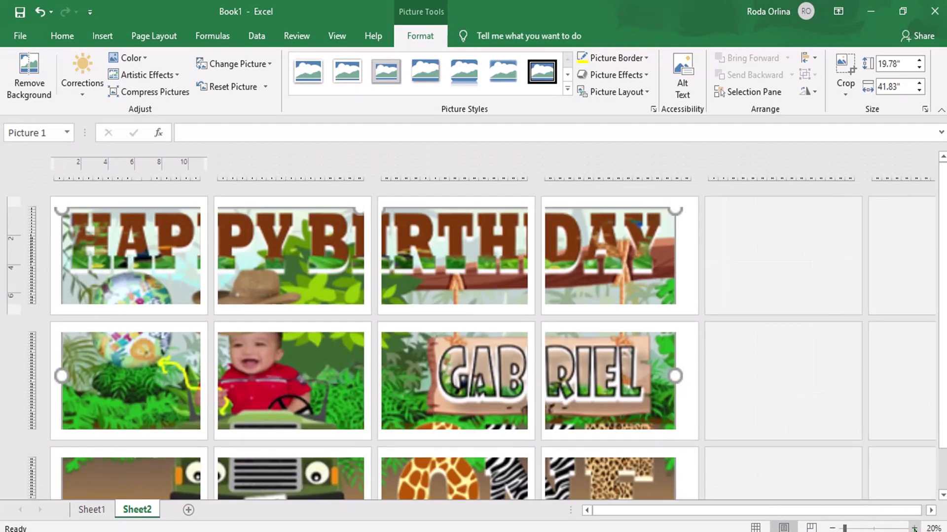
{"action": "left_click", "coordinate": [755, 528]}
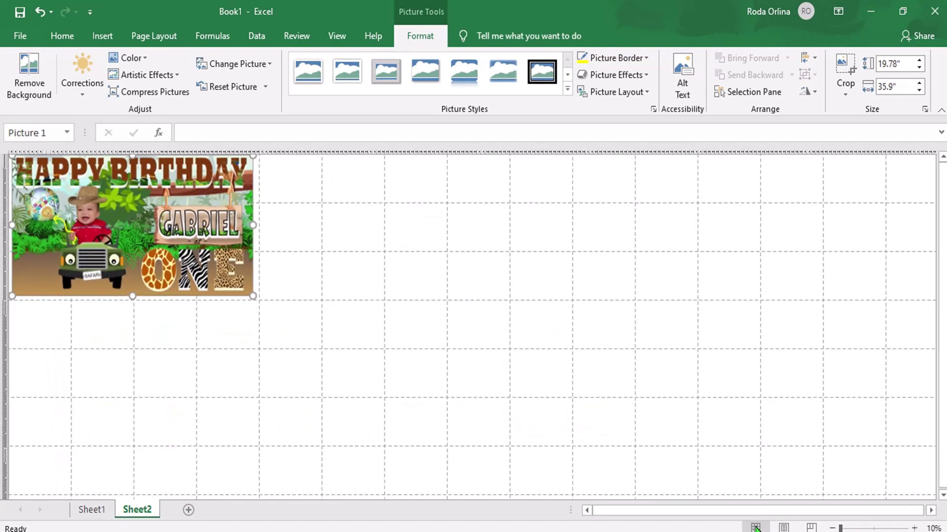
{"action": "left_click", "coordinate": [914, 528]}
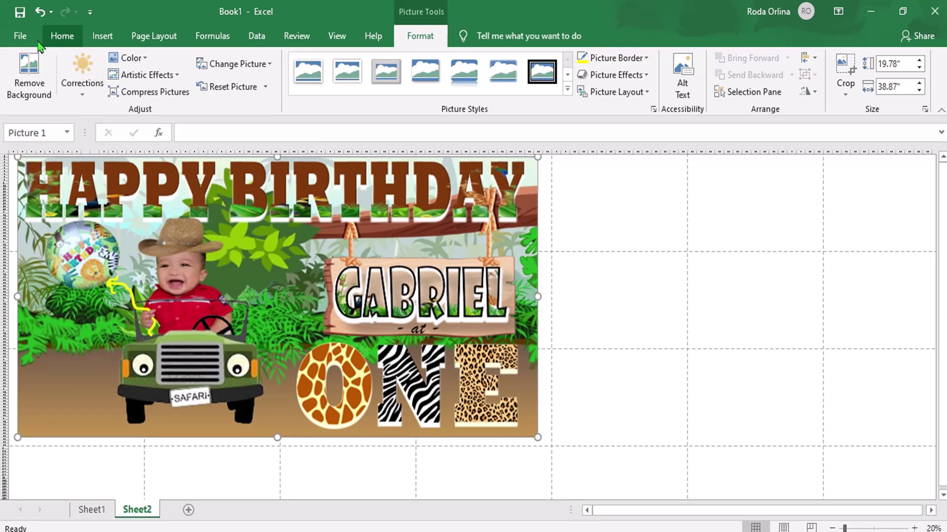
{"action": "left_click", "coordinate": [21, 39]}
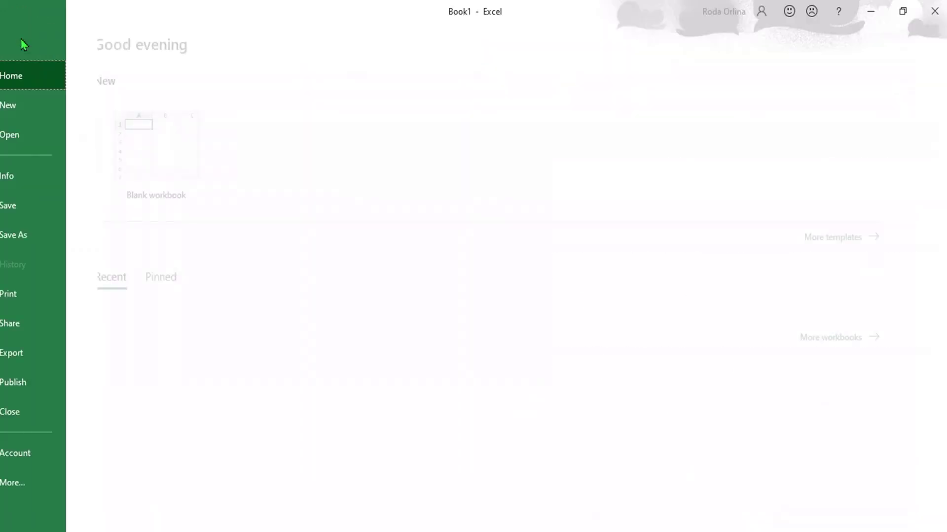
Open the print preview and page through the banner's first printed pages.
{"action": "left_click", "coordinate": [49, 300]}
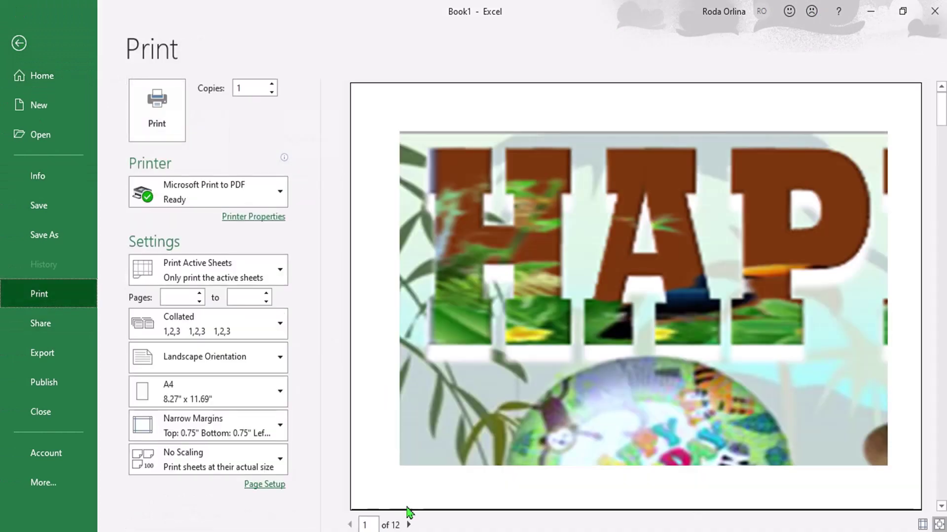
{"action": "left_click", "coordinate": [408, 525]}
{"action": "left_click", "coordinate": [407, 525]}
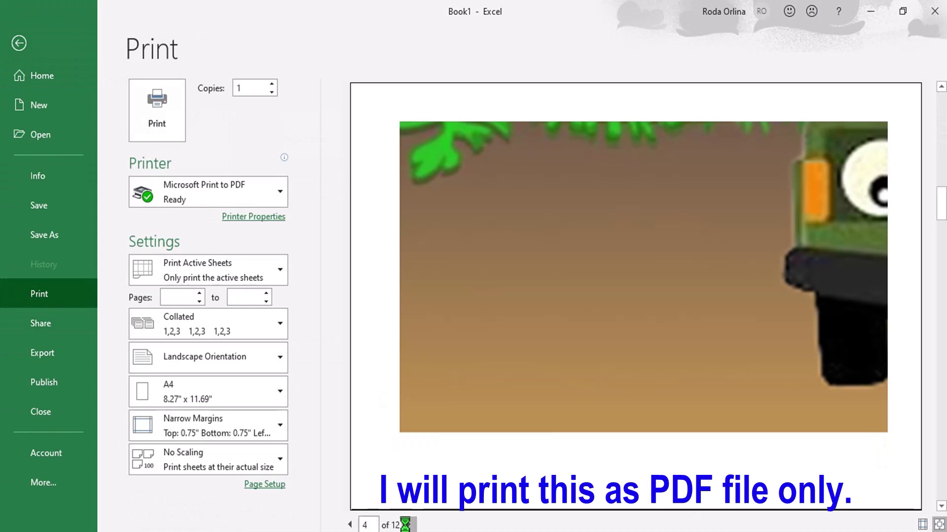
{"action": "left_click", "coordinate": [408, 525]}
{"action": "left_click", "coordinate": [407, 525]}
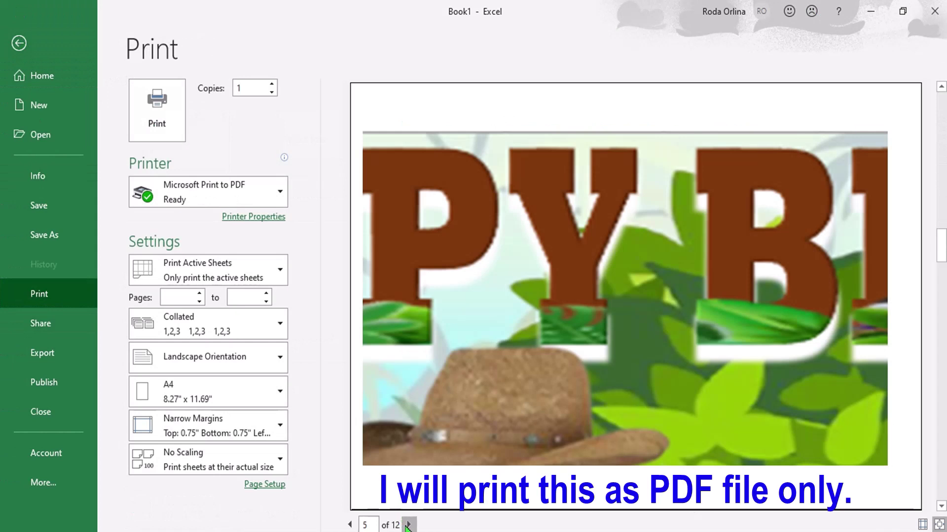
{"action": "left_click", "coordinate": [407, 525]}
Page on to preview page 12 of 12, then print with Microsoft Print to PDF.
{"action": "left_click", "coordinate": [408, 525]}
{"action": "left_click", "coordinate": [407, 525]}
{"action": "left_click", "coordinate": [407, 525]}
{"action": "left_click", "coordinate": [407, 525]}
{"action": "left_click", "coordinate": [407, 526]}
{"action": "left_click", "coordinate": [407, 525]}
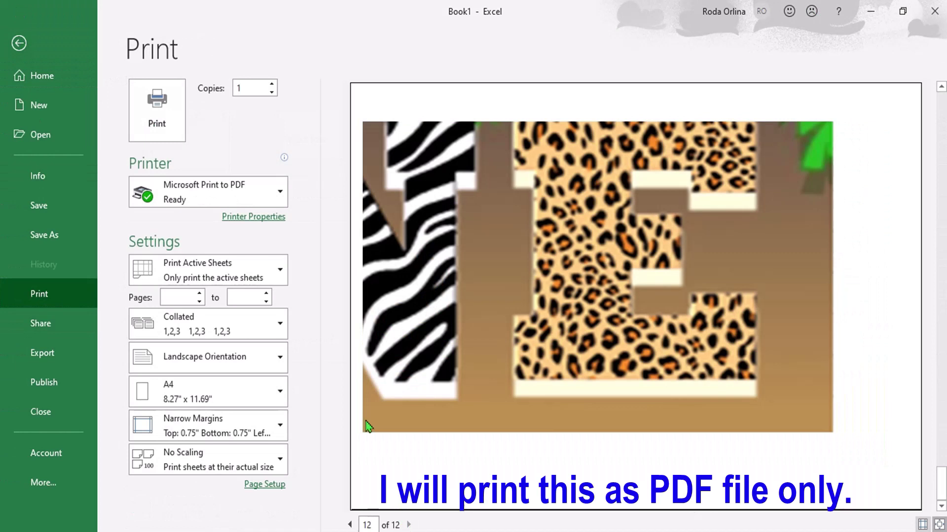
{"action": "left_click", "coordinate": [152, 120]}
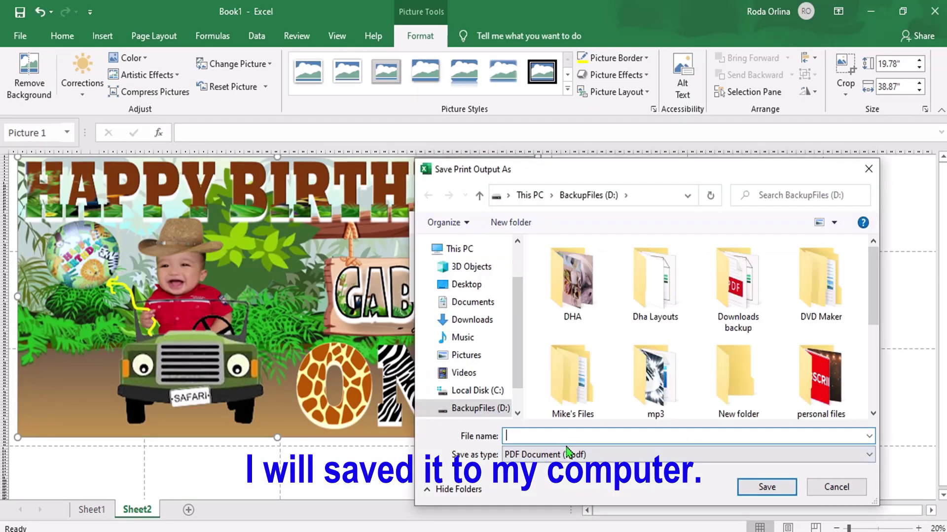
Save the banner PDF under a typed file name on BackupFiles (D:), then view that drive in File Explorer.
{"action": "type", "text": "GABRIE"}
{"action": "type", "text": "L"}
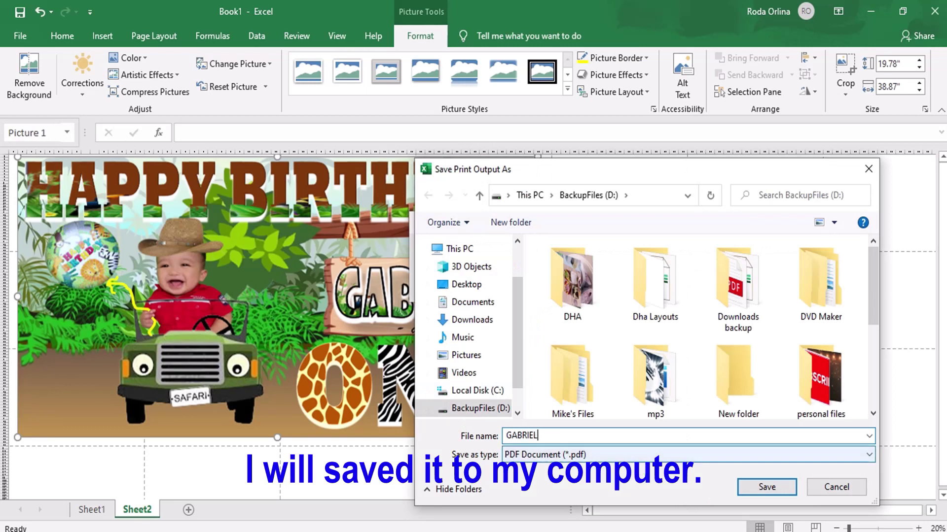
{"action": "left_click", "coordinate": [766, 487]}
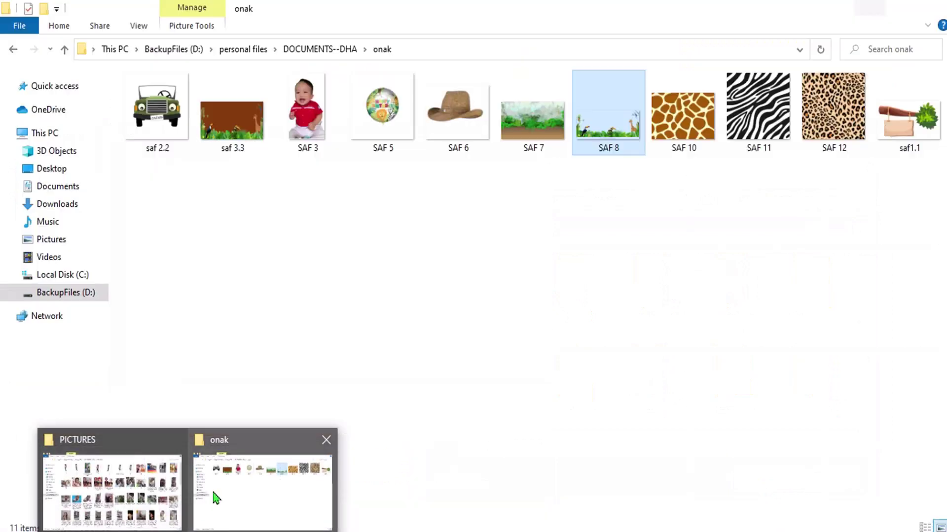
{"action": "left_click", "coordinate": [216, 499]}
{"action": "left_click", "coordinate": [76, 295]}
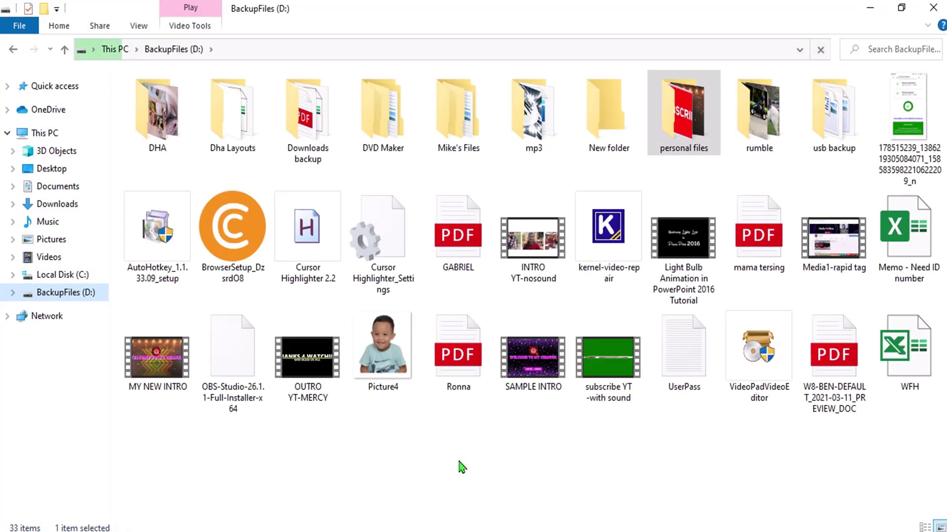
Select and open the newly saved banner PDF on BackupFiles (D:).
{"action": "left_click", "coordinate": [445, 225]}
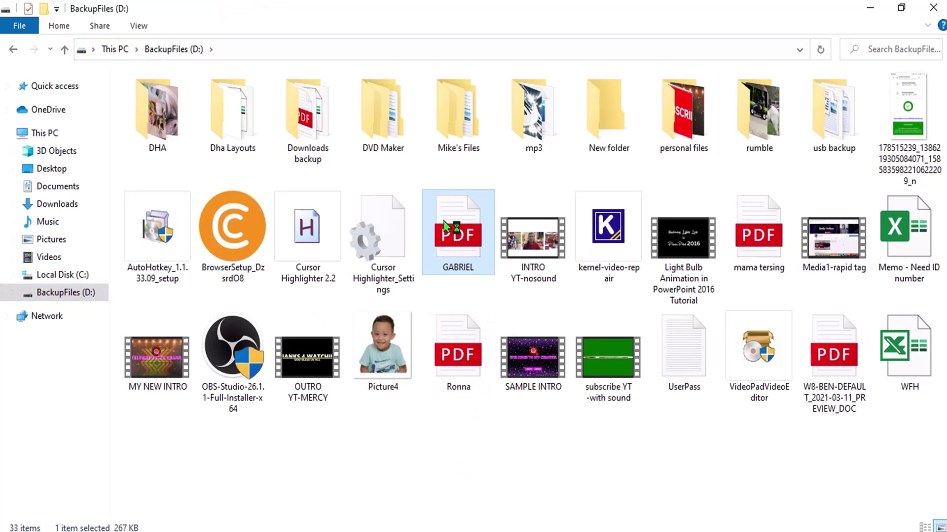
{"action": "double_click", "coordinate": [445, 225]}
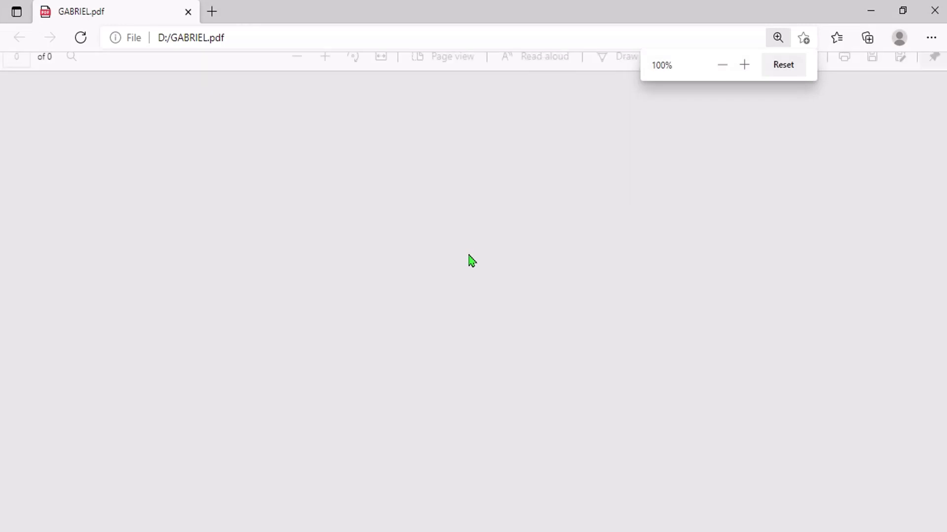
Scroll down and back up through the banner PDF's tiled pages.
{"action": "scroll", "coordinate": [472, 260], "scroll_direction": "down", "scroll_amount": 3}
{"action": "scroll", "coordinate": [472, 260], "scroll_direction": "down", "scroll_amount": 2}
{"action": "scroll", "coordinate": [472, 261], "scroll_direction": "down", "scroll_amount": 1}
{"action": "scroll", "coordinate": [471, 261], "scroll_direction": "down", "scroll_amount": 1}
{"action": "scroll", "coordinate": [468, 261], "scroll_direction": "down", "scroll_amount": 5}
{"action": "scroll", "coordinate": [469, 296], "scroll_direction": "down", "scroll_amount": 5}
{"action": "scroll", "coordinate": [469, 303], "scroll_direction": "down", "scroll_amount": 8}
{"action": "scroll", "coordinate": [469, 303], "scroll_direction": "down", "scroll_amount": 3}
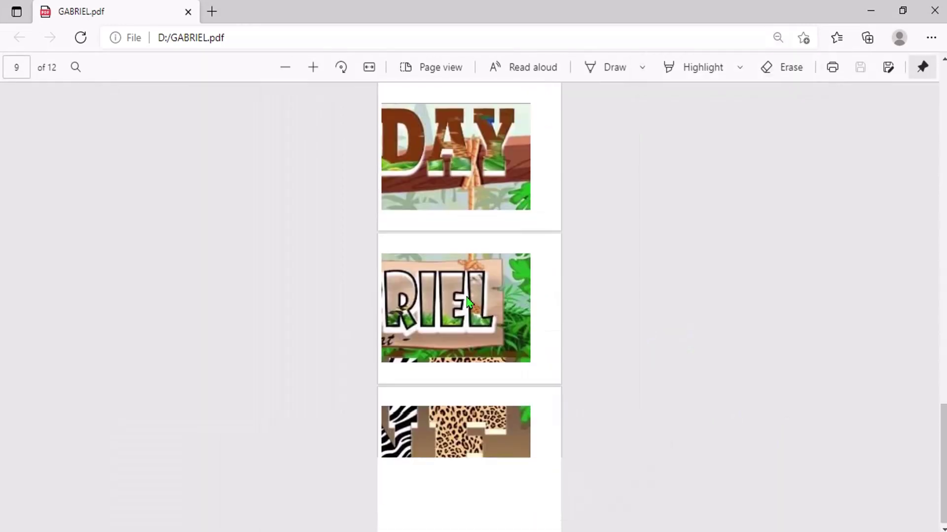
{"action": "scroll", "coordinate": [564, 384], "scroll_direction": "up", "scroll_amount": 4}
{"action": "scroll", "coordinate": [565, 384], "scroll_direction": "up", "scroll_amount": 8}
{"action": "scroll", "coordinate": [565, 385], "scroll_direction": "up", "scroll_amount": 10}
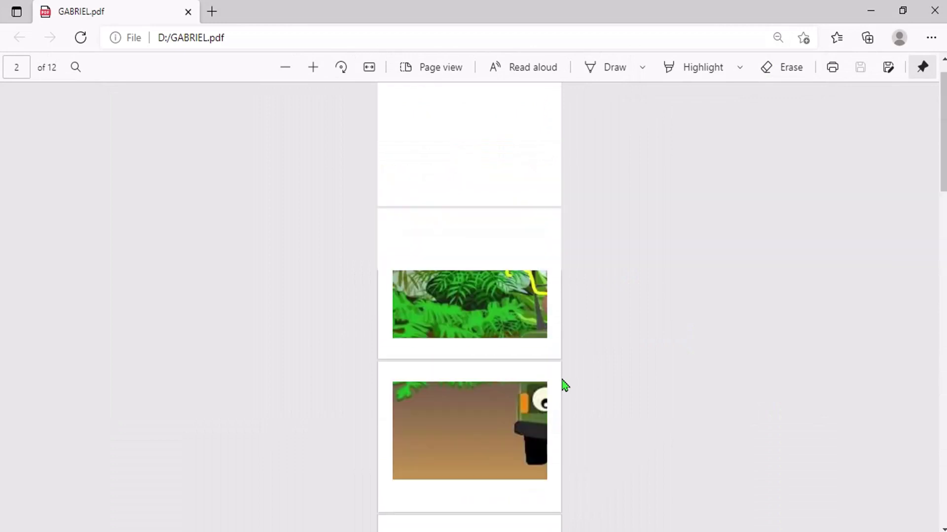
{"action": "scroll", "coordinate": [564, 384], "scroll_direction": "up", "scroll_amount": 1}
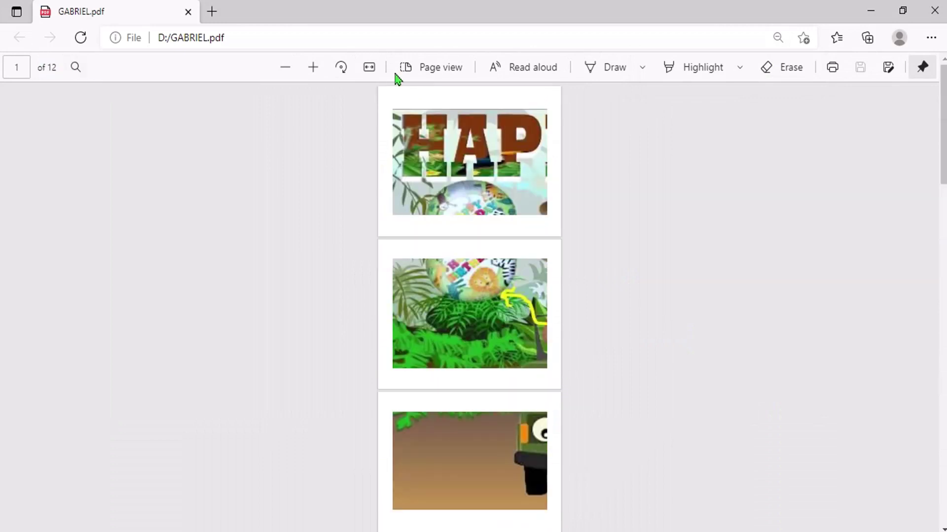
Switch the PDF to two-page view, zoom out to review all 12 tiles, then close Edge.
{"action": "left_click", "coordinate": [422, 68]}
{"action": "left_click", "coordinate": [359, 127]}
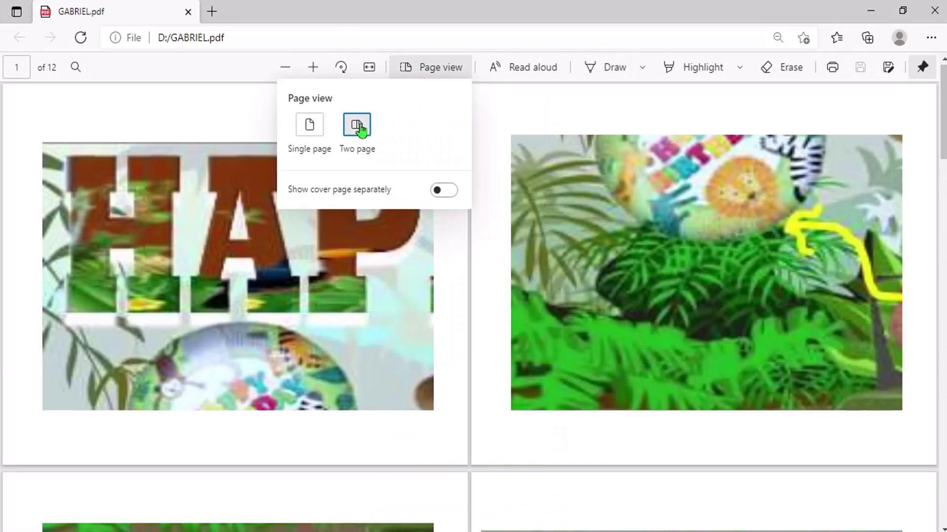
{"action": "key", "text": "Escape"}
{"action": "key", "text": "ctrl+minus"}
{"action": "key", "text": "ctrl+minus"}
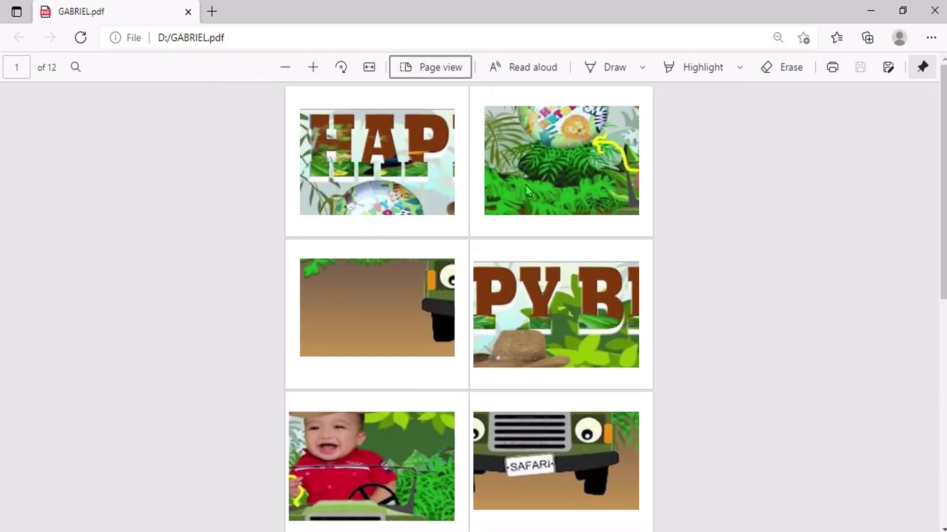
{"action": "scroll", "coordinate": [579, 427], "scroll_direction": "down", "scroll_amount": 5}
{"action": "scroll", "coordinate": [579, 427], "scroll_direction": "down", "scroll_amount": 10}
{"action": "scroll", "coordinate": [579, 427], "scroll_direction": "down", "scroll_amount": 2}
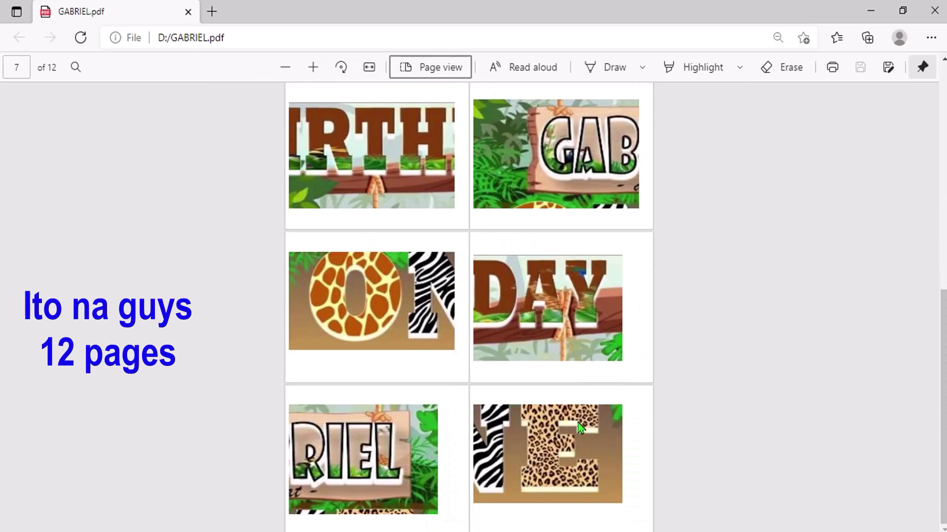
{"action": "scroll", "coordinate": [579, 469], "scroll_direction": "up", "scroll_amount": 3}
{"action": "scroll", "coordinate": [579, 469], "scroll_direction": "up", "scroll_amount": 5}
{"action": "scroll", "coordinate": [579, 468], "scroll_direction": "up", "scroll_amount": 6}
{"action": "scroll", "coordinate": [579, 468], "scroll_direction": "up", "scroll_amount": 2}
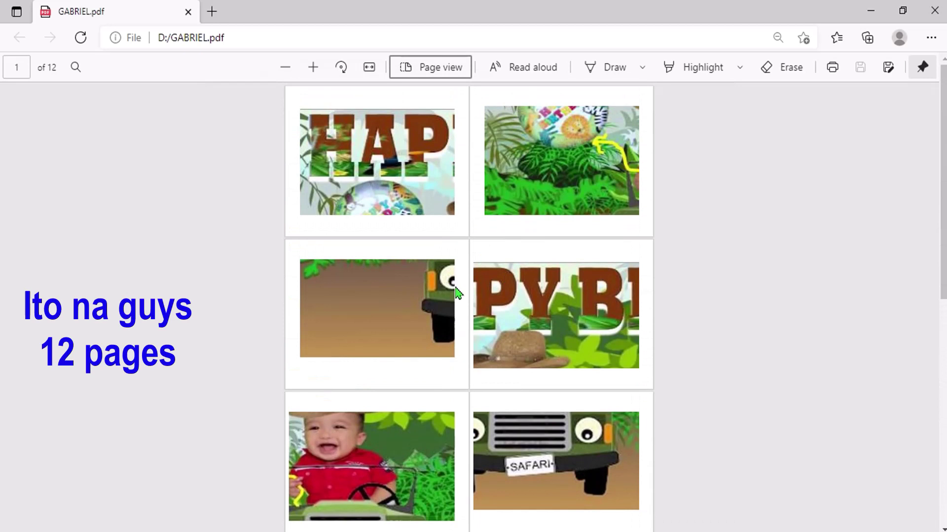
{"action": "left_click", "coordinate": [933, 11]}
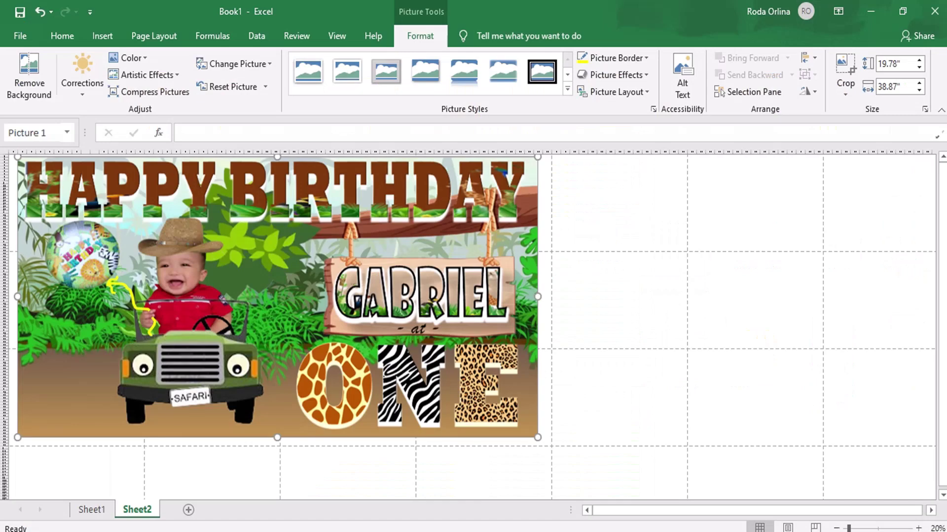
Compare the banner in Page Break Preview, Normal and zoomed-in Page Layout views.
{"action": "left_click", "coordinate": [816, 528]}
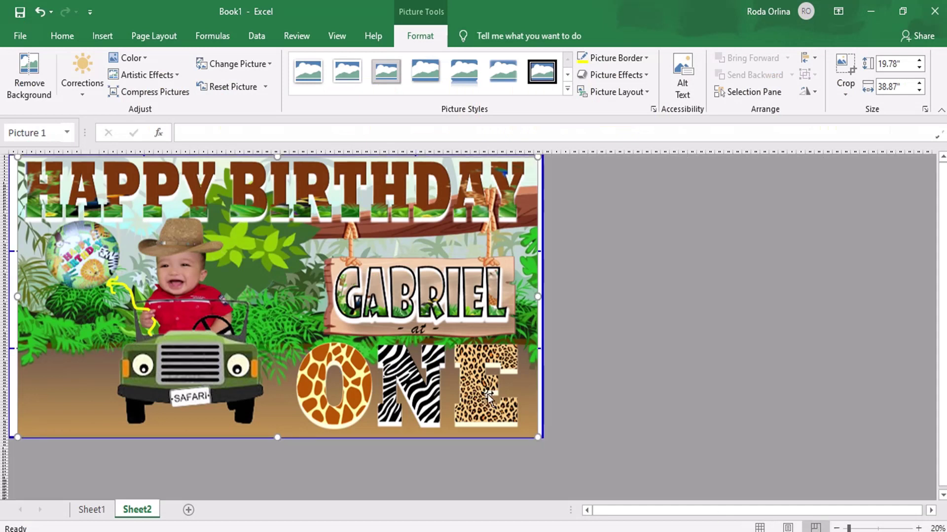
{"action": "left_click", "coordinate": [761, 528]}
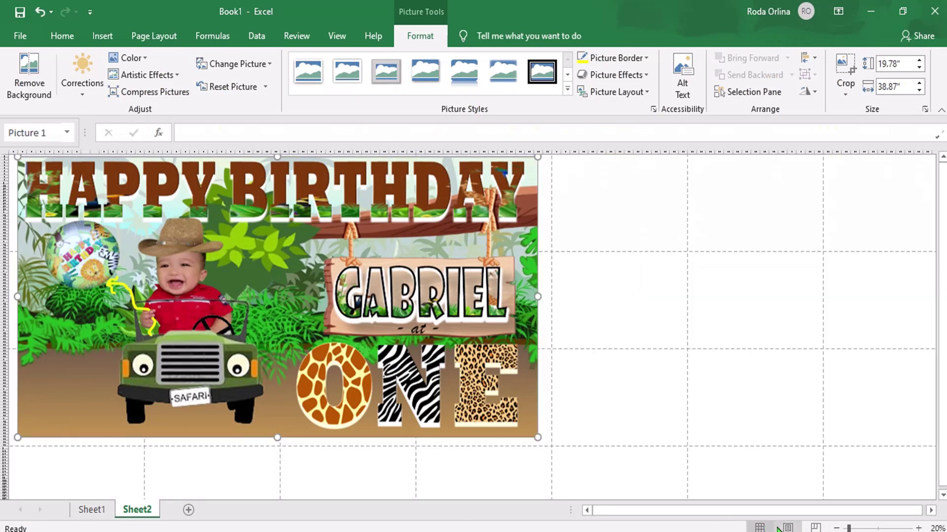
{"action": "scroll", "coordinate": [671, 456], "scroll_direction": "down", "scroll_amount": 2, "text": "ctrl"}
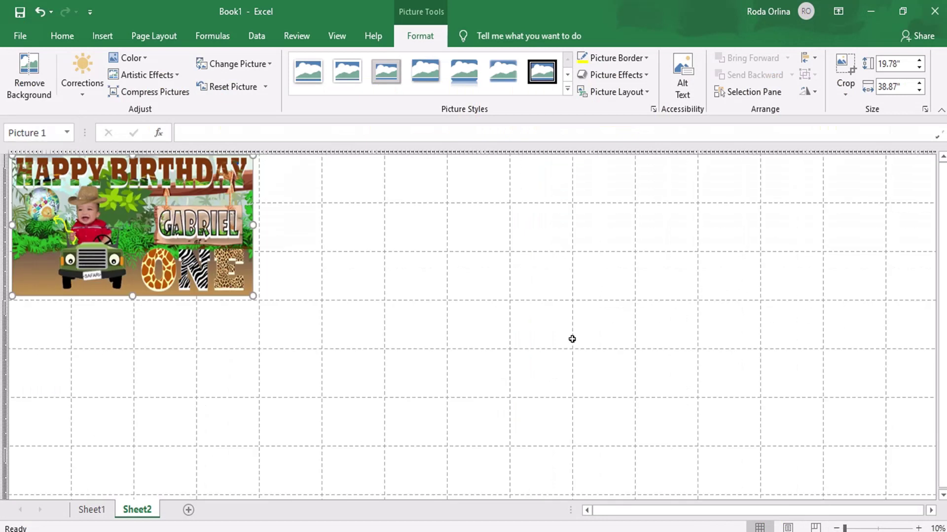
{"action": "left_click", "coordinate": [788, 528]}
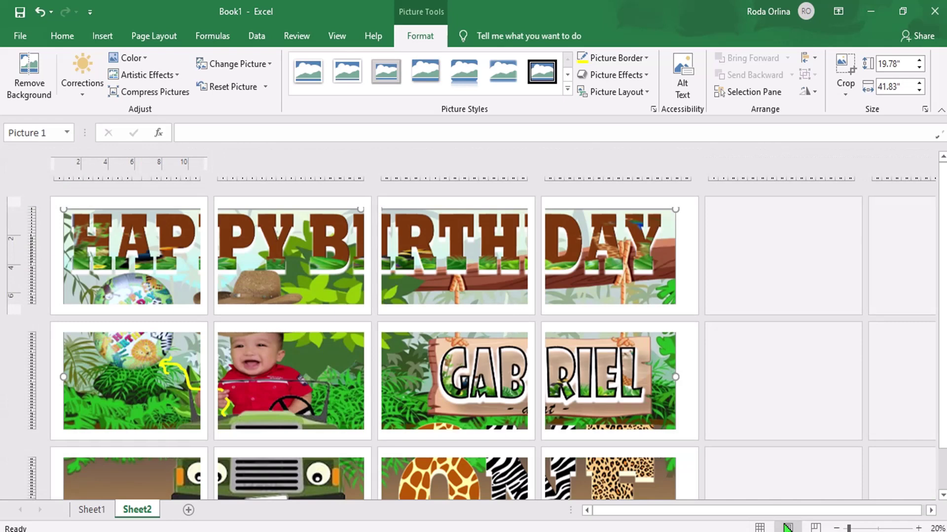
{"action": "left_click", "coordinate": [919, 529]}
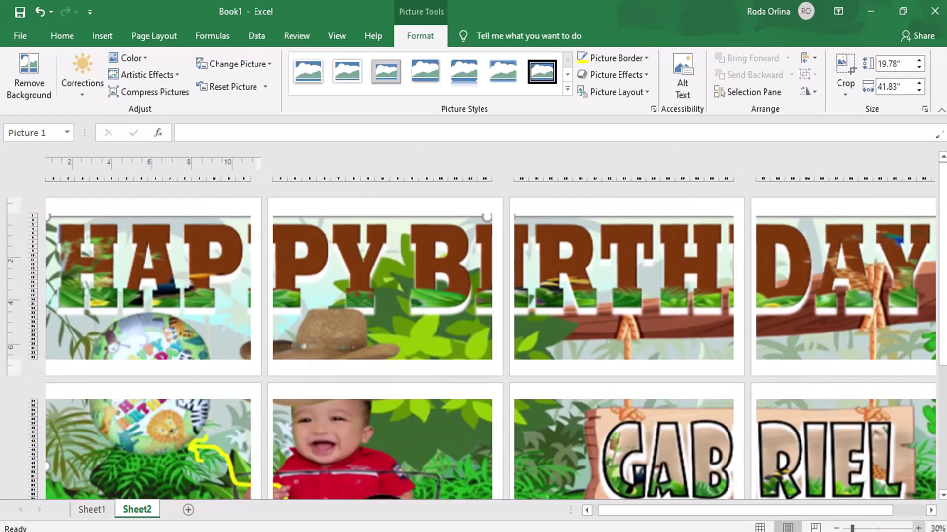
Return to Page Layout and zoom out until all 12 tiles of the 4-by-3 grid show.
{"action": "left_click", "coordinate": [815, 528]}
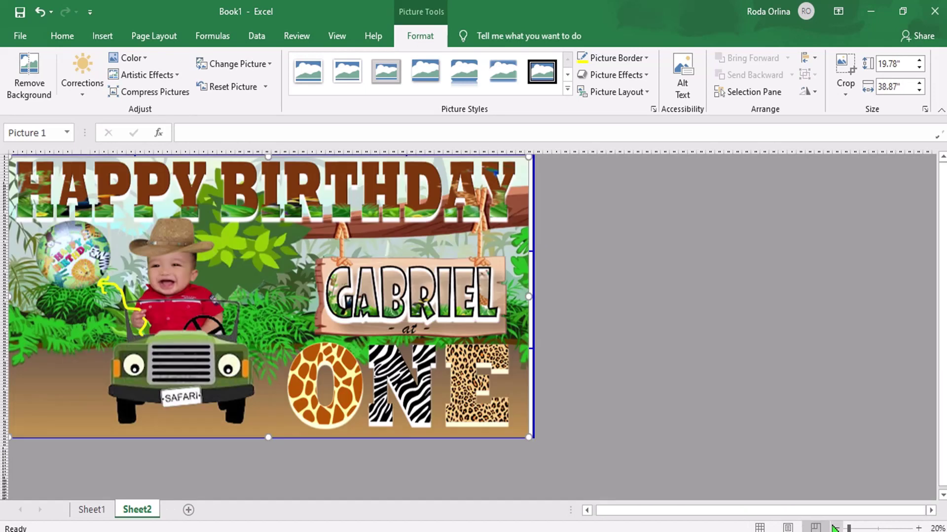
{"action": "left_click", "coordinate": [788, 528]}
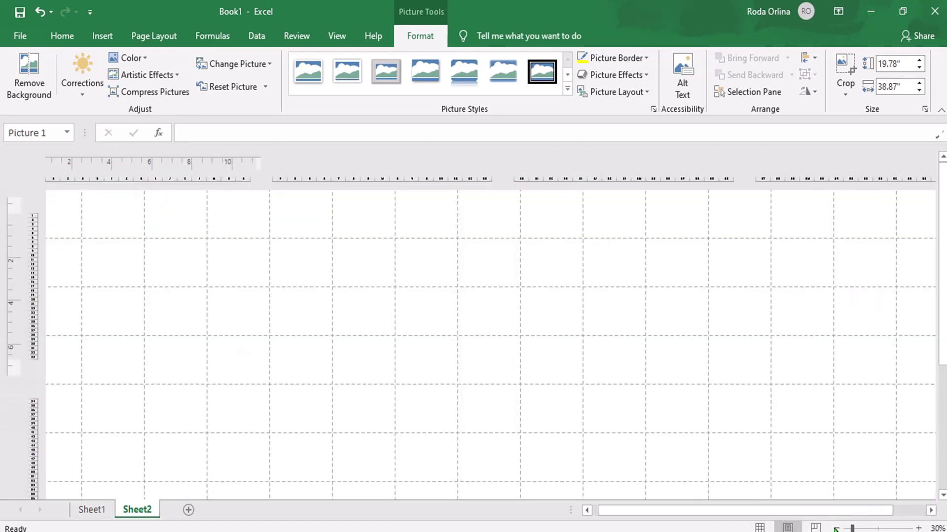
{"action": "left_click", "coordinate": [837, 528]}
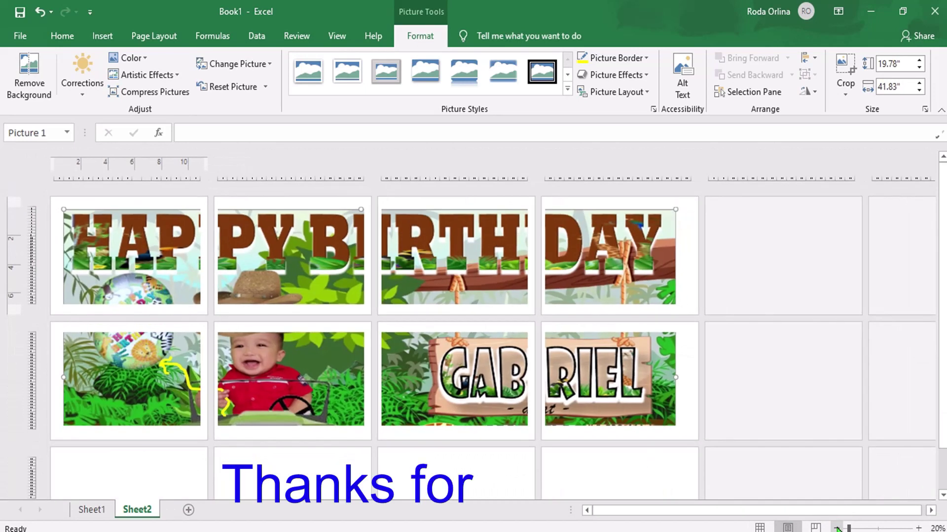
{"action": "left_click", "coordinate": [837, 528]}
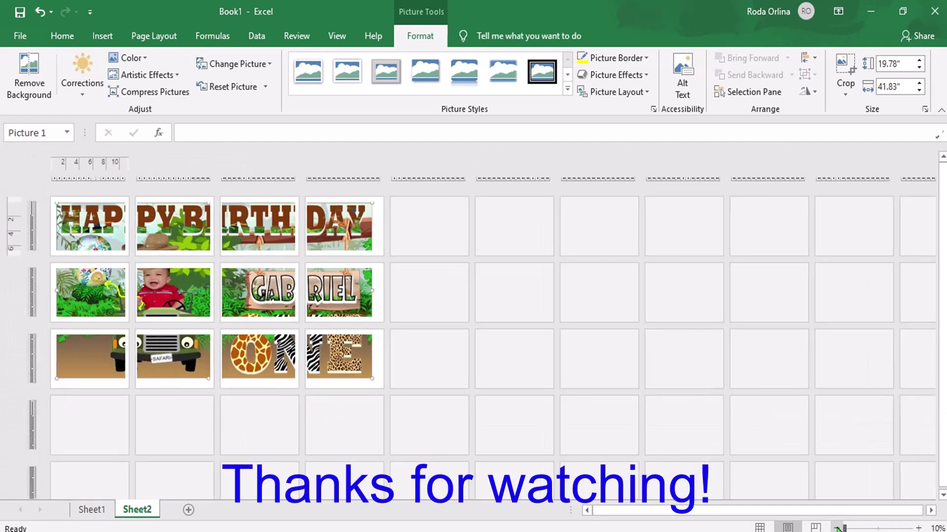